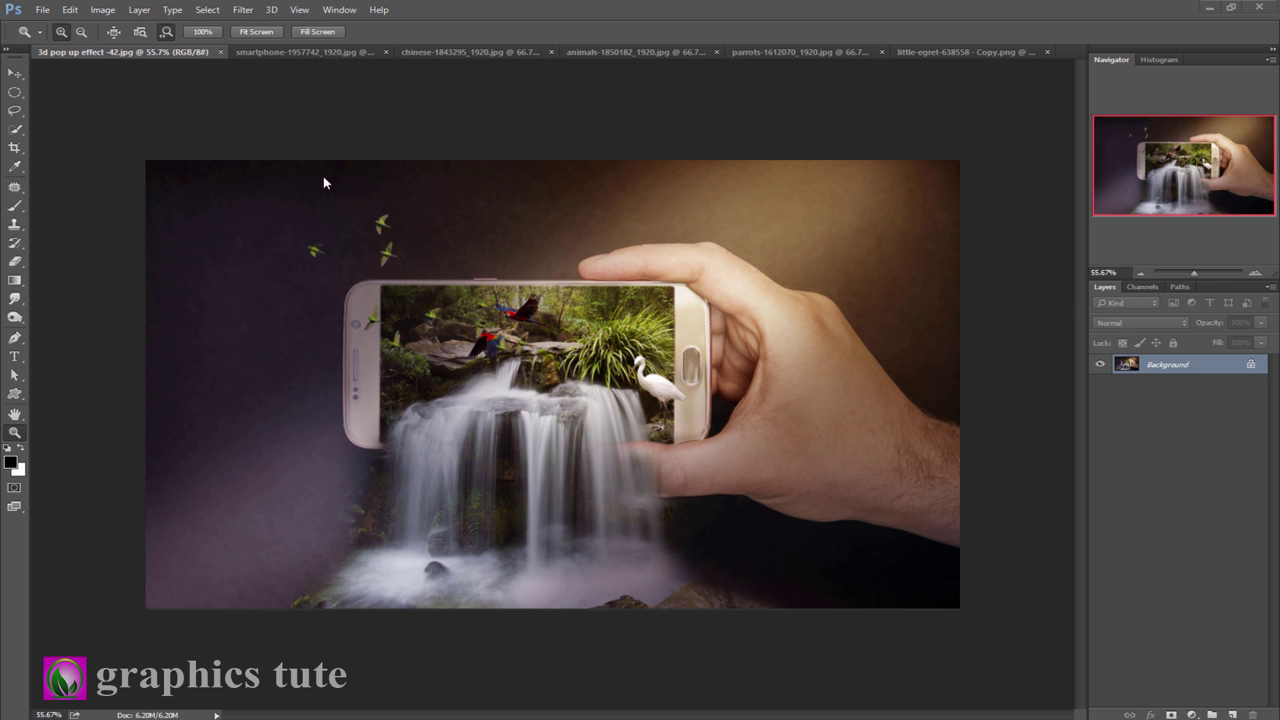
Switch to the smartphone-1957742_1920.jpg document
click(300, 51)
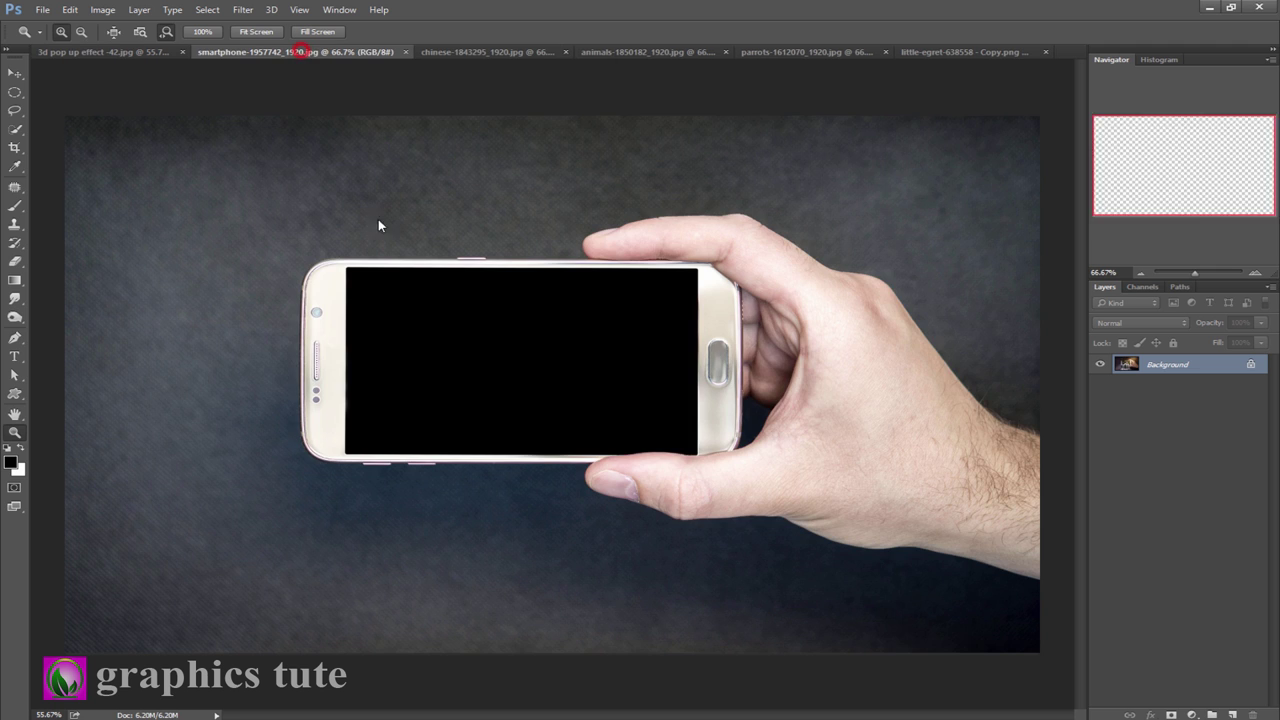
Unlock the background as Layer 0, duplicate it as Layer 0 copy, hide Layer 0, and zoom in
click(1253, 367)
drag(829, 396, 792, 375)
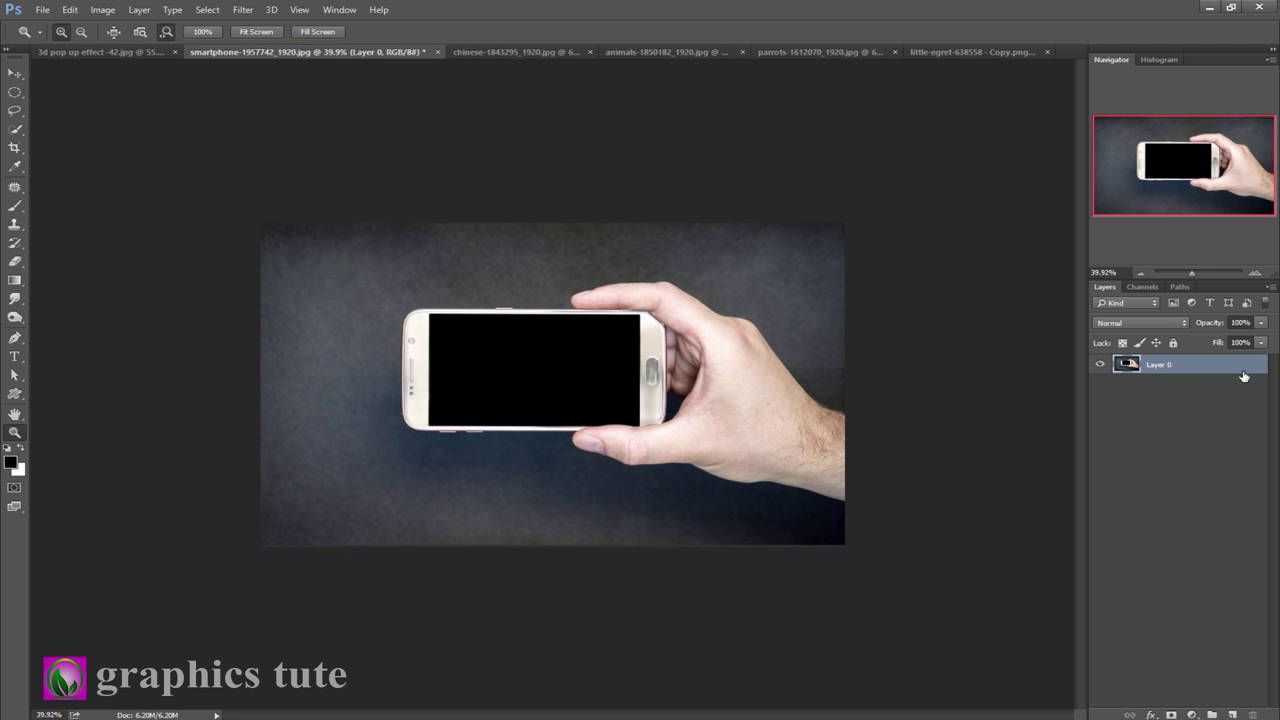
right_click(1242, 366)
right_click(1242, 366)
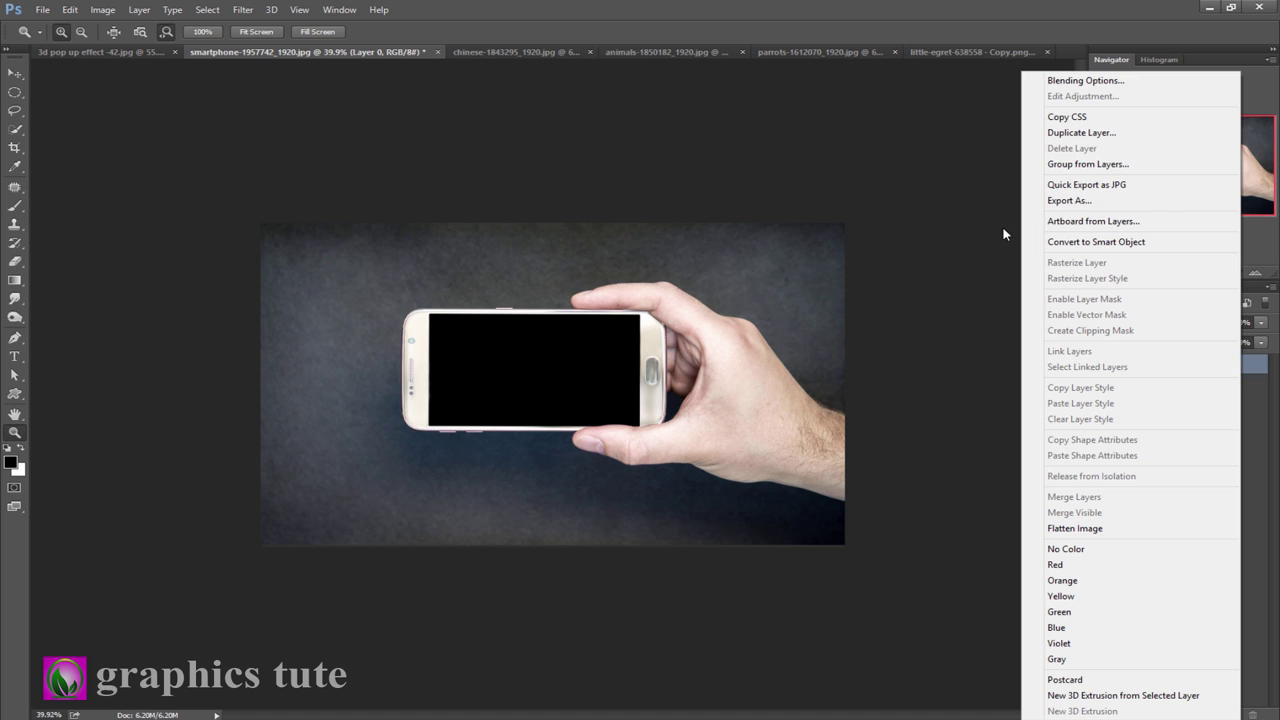
click(1080, 132)
click(634, 148)
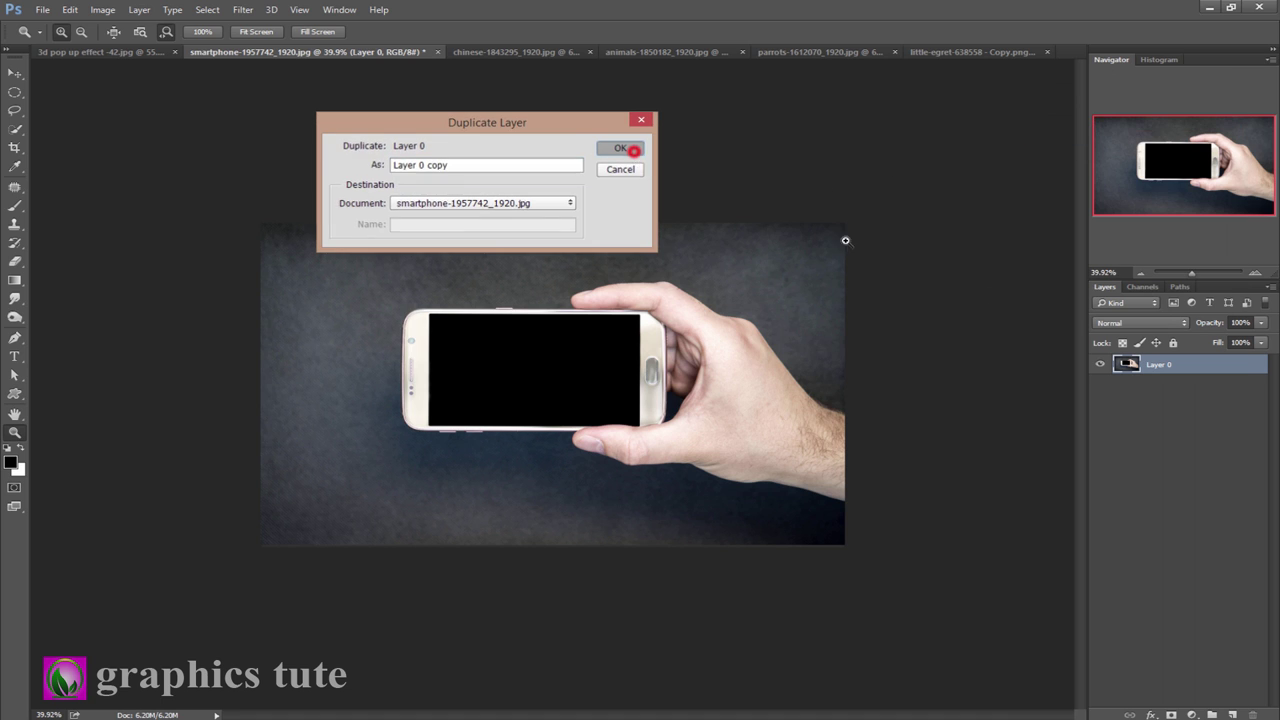
click(1156, 386)
click(1100, 384)
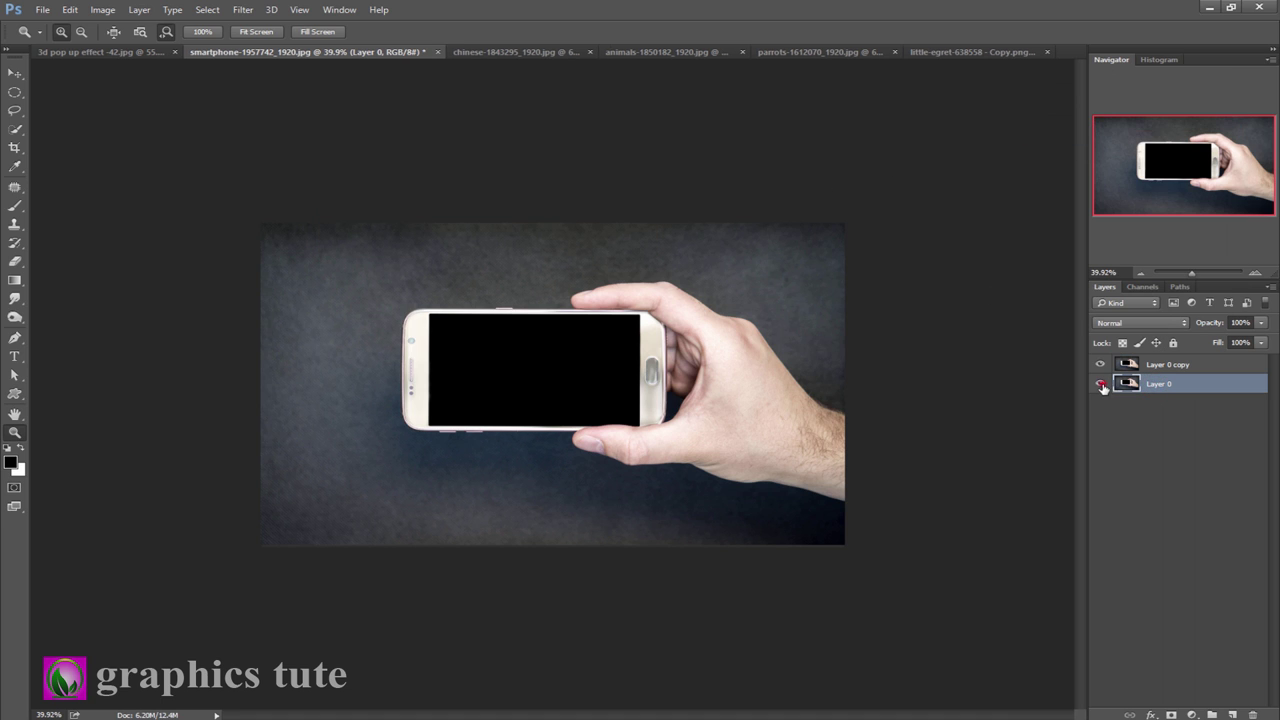
click(1163, 365)
drag(567, 387, 629, 434)
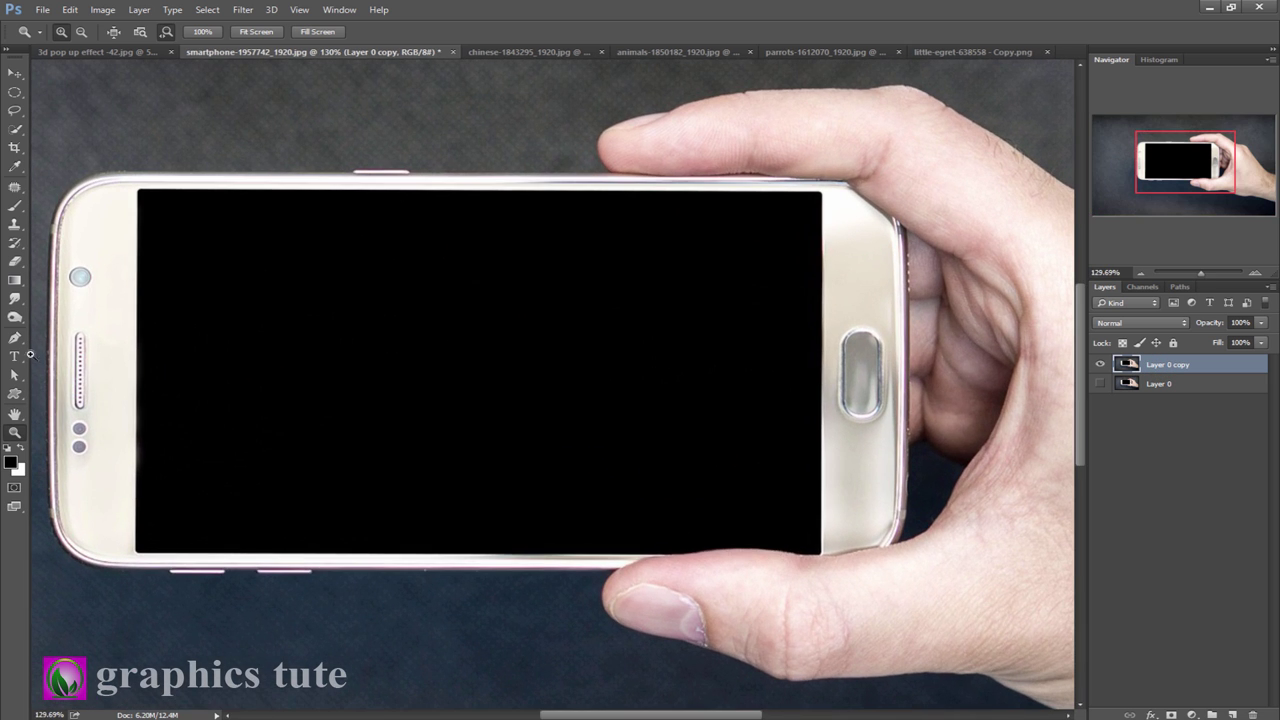
Start a Pen path across the screen's top edge, from top-left to top-right corner
click(15, 338)
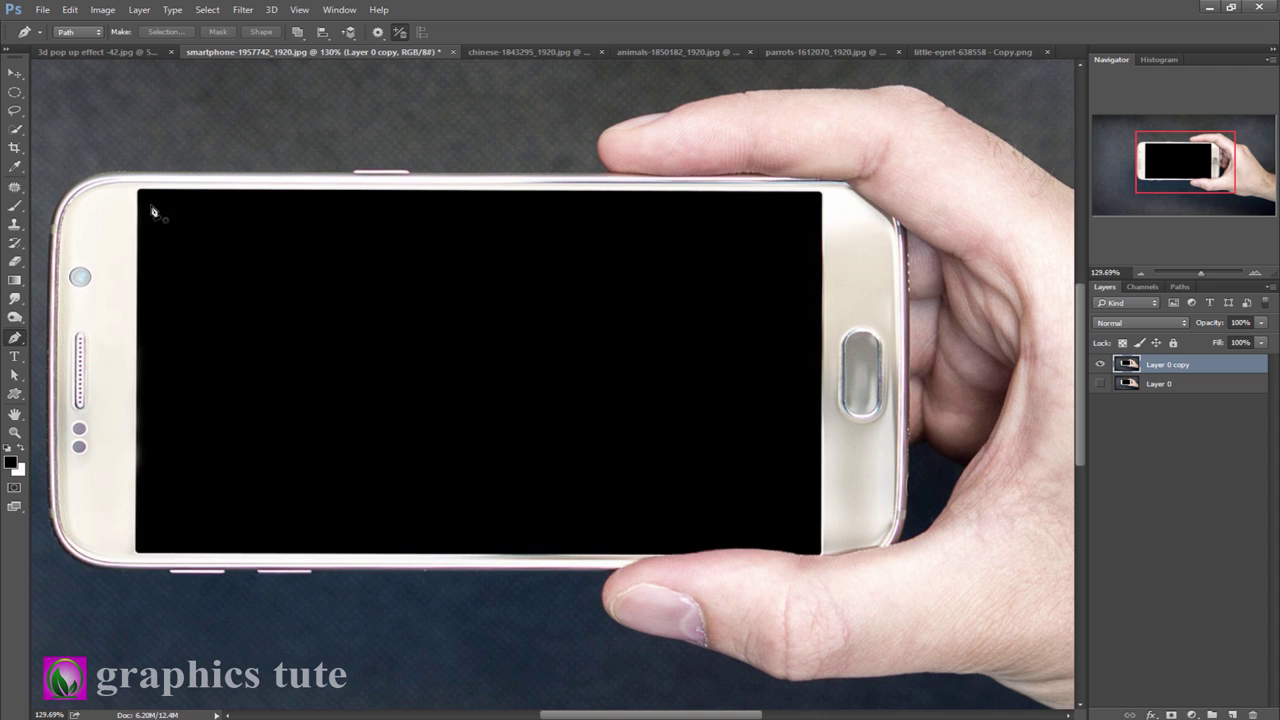
click(199, 190)
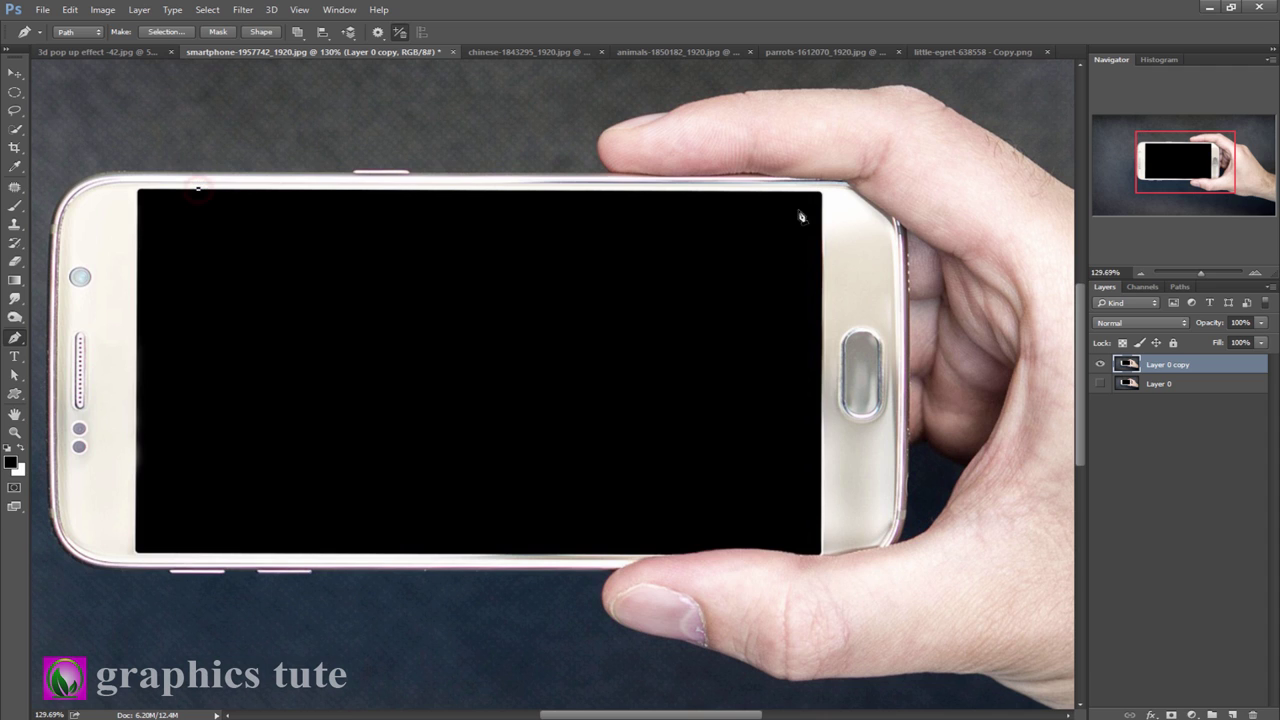
click(790, 192)
drag(822, 236, 820, 283)
key(ctrl+z)
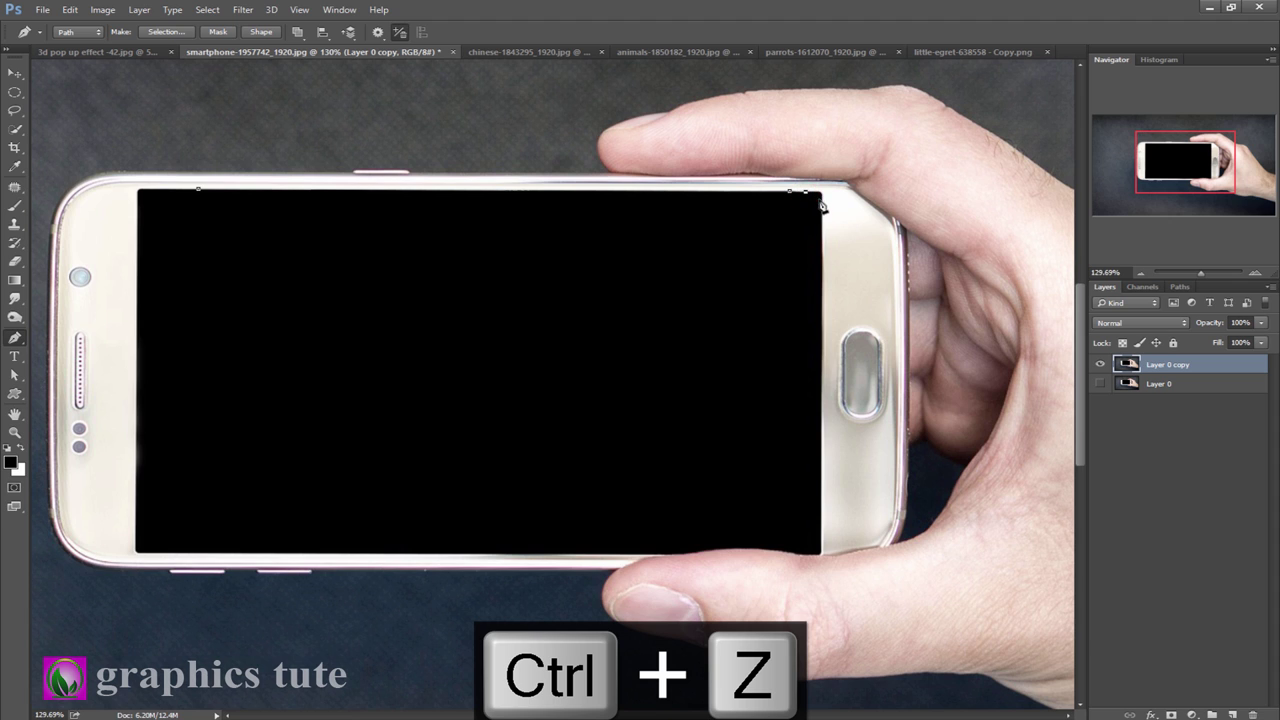
click(822, 202)
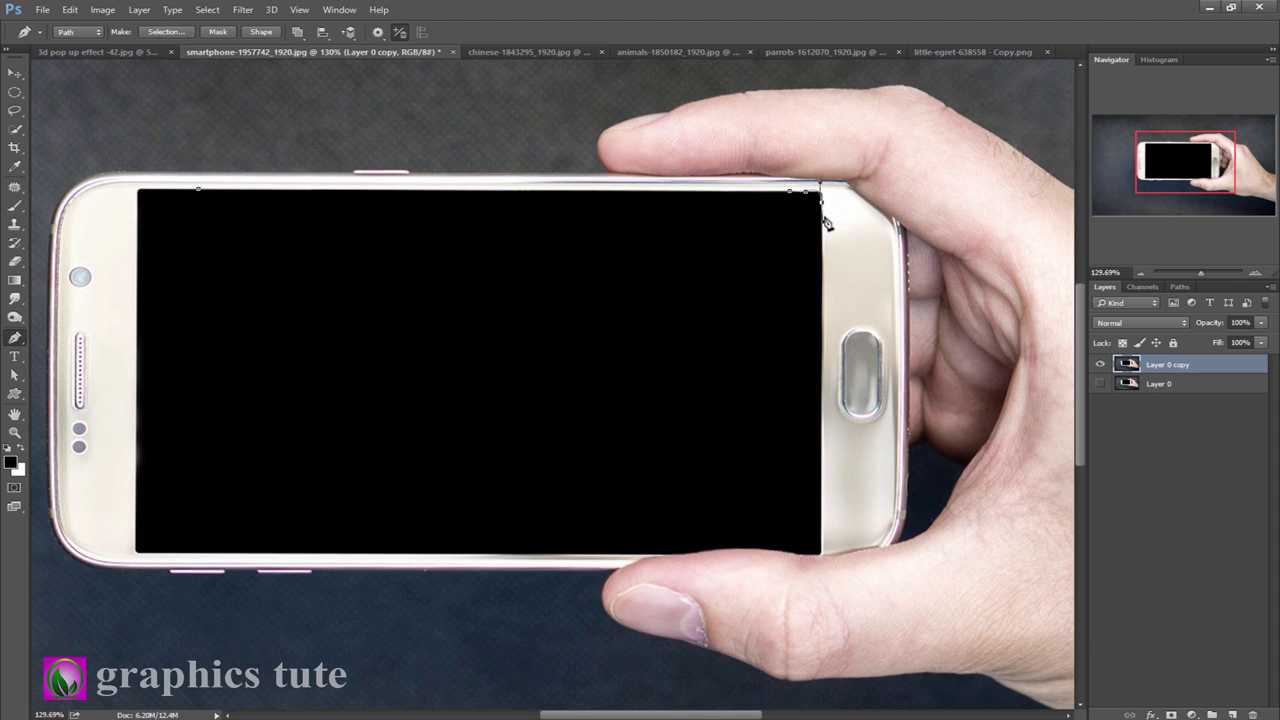
click(822, 201)
Trace the right, bottom and left screen edges back to the start, then choose Make Selection
click(821, 546)
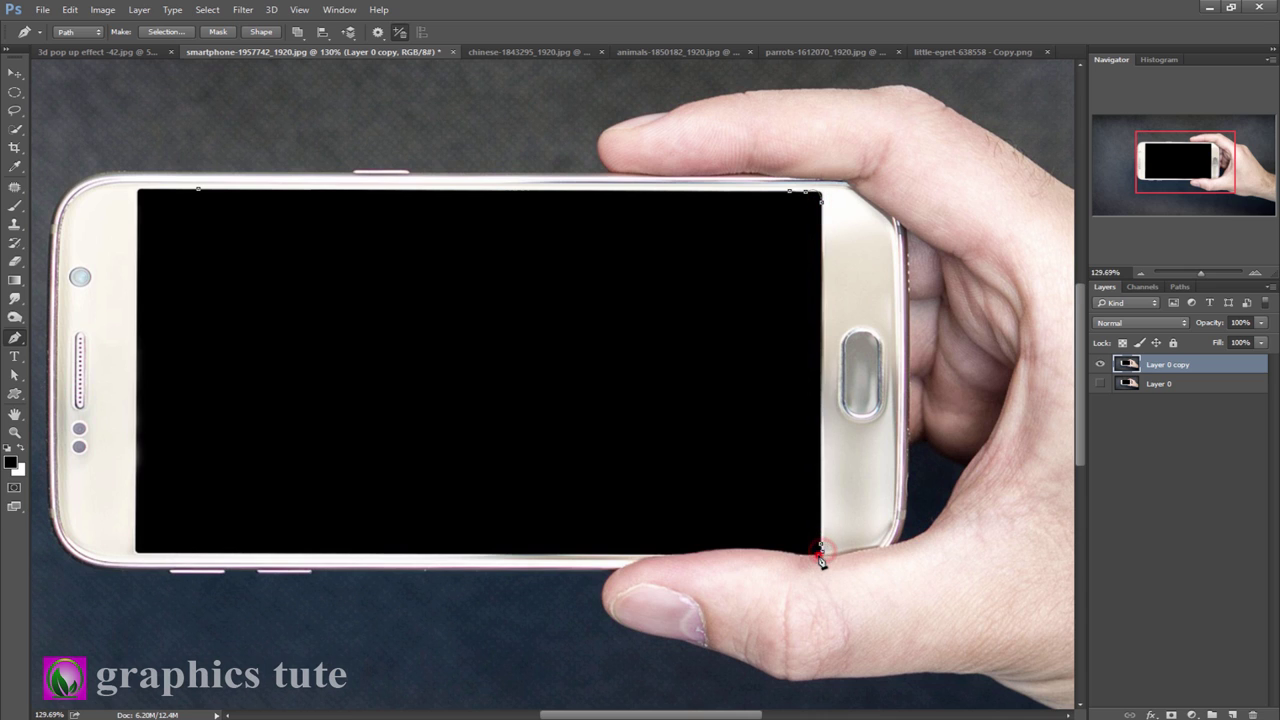
click(800, 552)
click(690, 553)
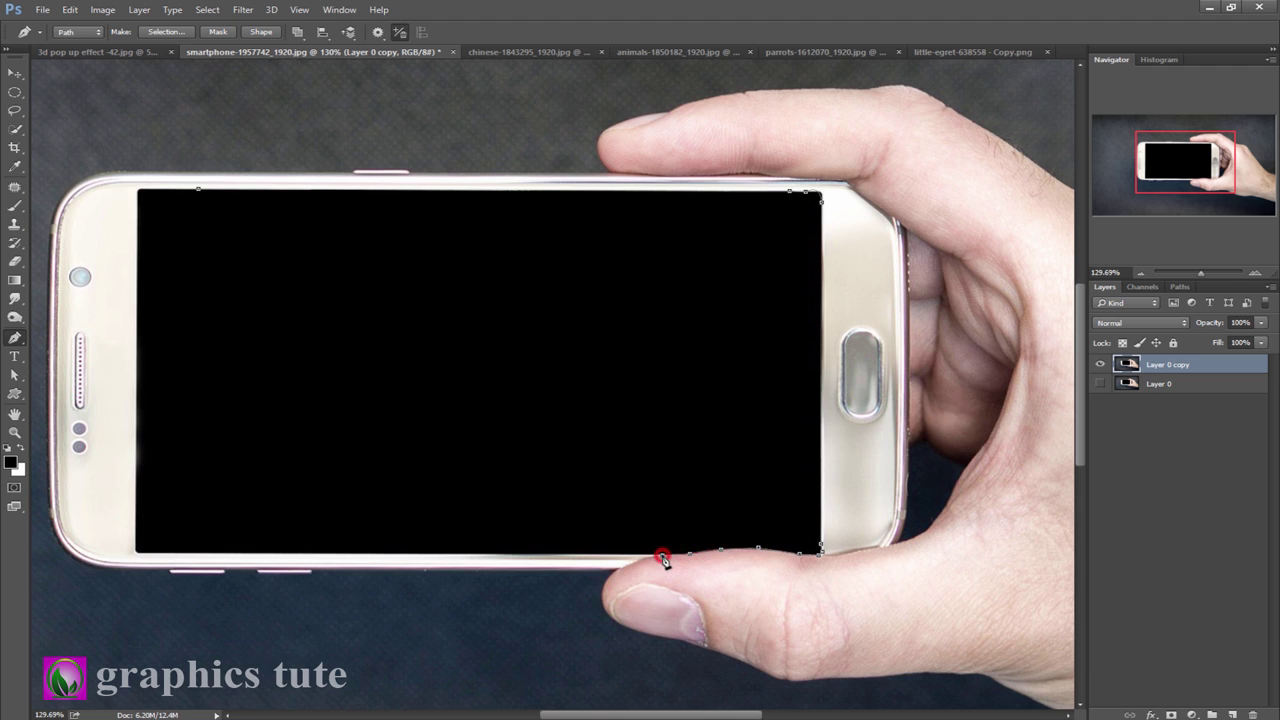
click(150, 552)
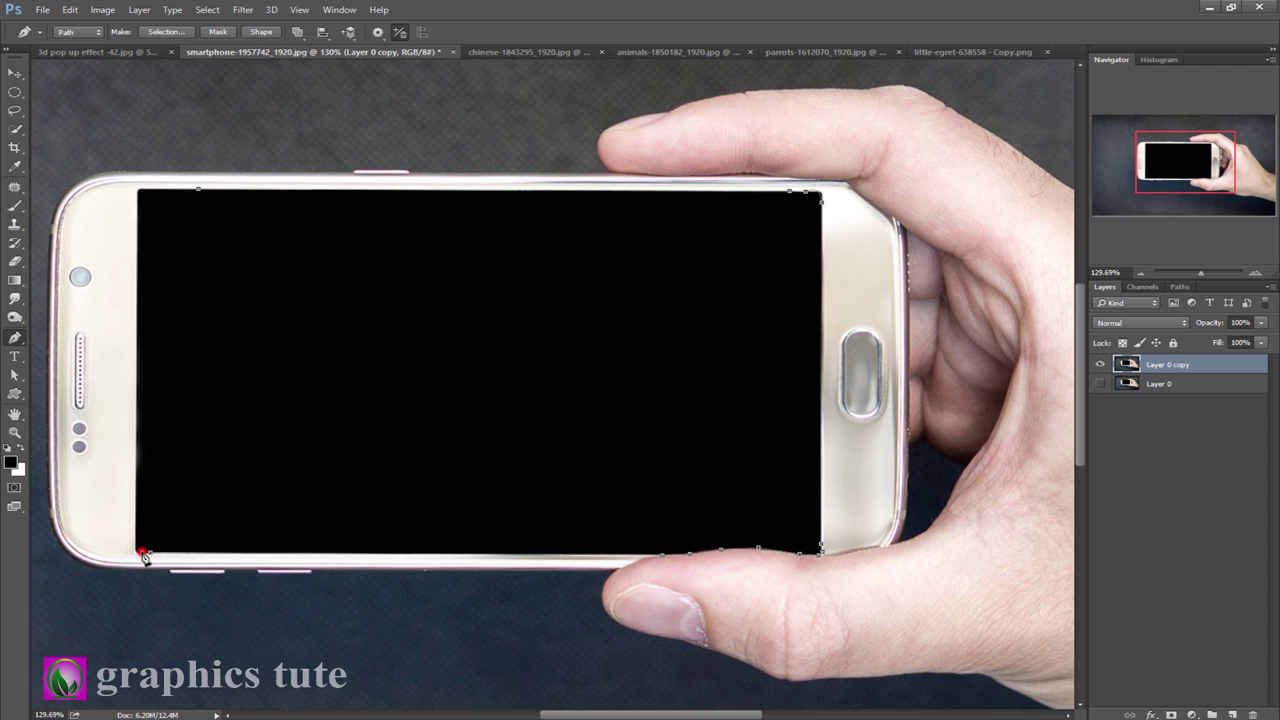
click(135, 535)
click(136, 236)
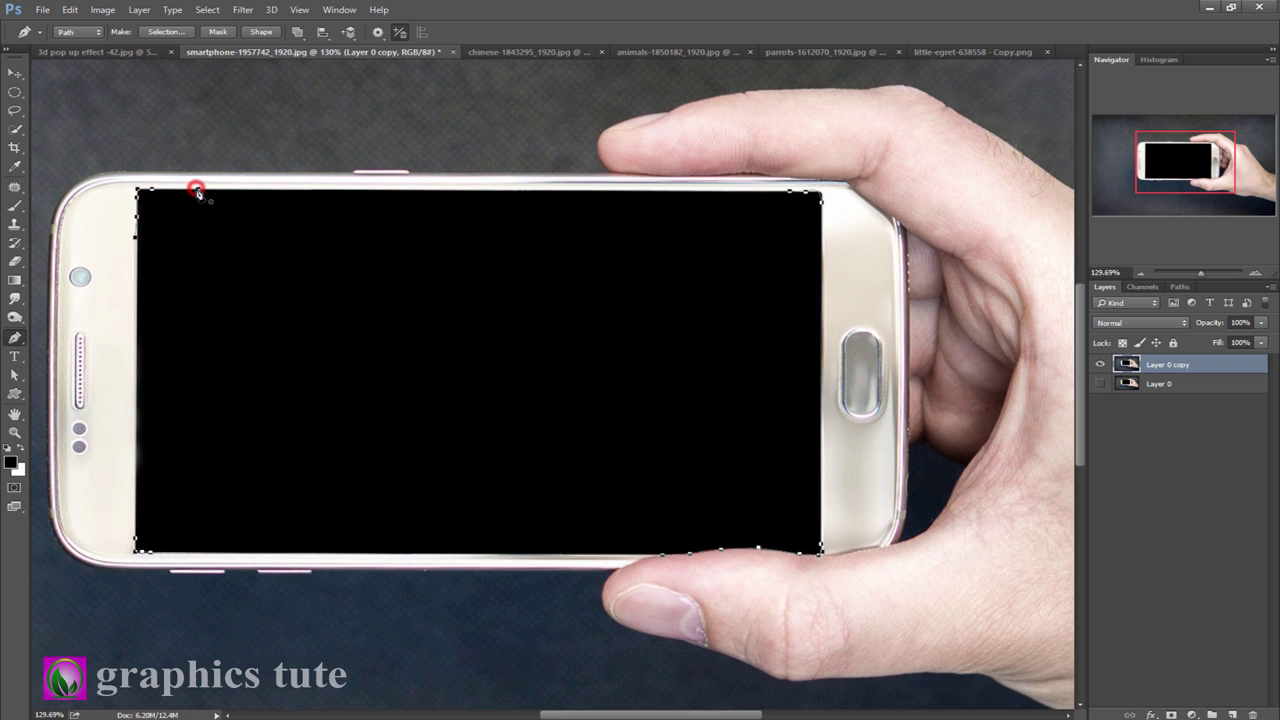
right_click(198, 192)
click(286, 280)
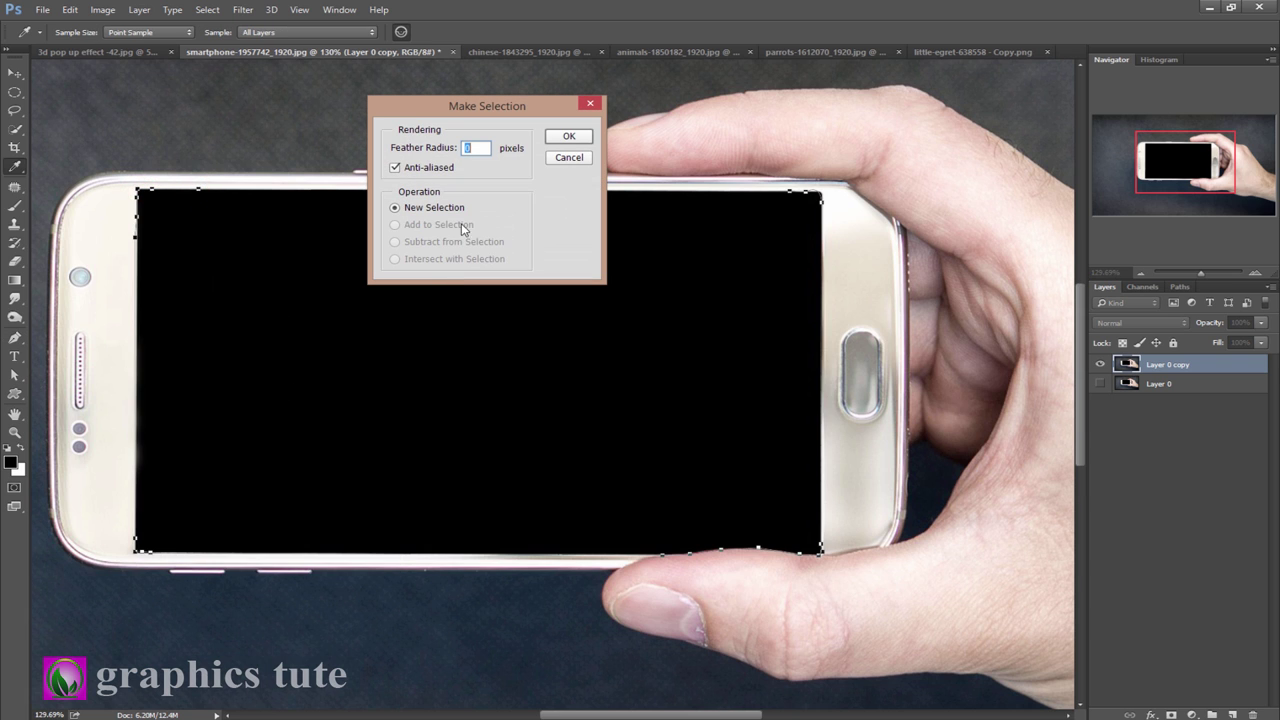
Confirm the screen selection and fill it with white on a new Layer 1
click(569, 136)
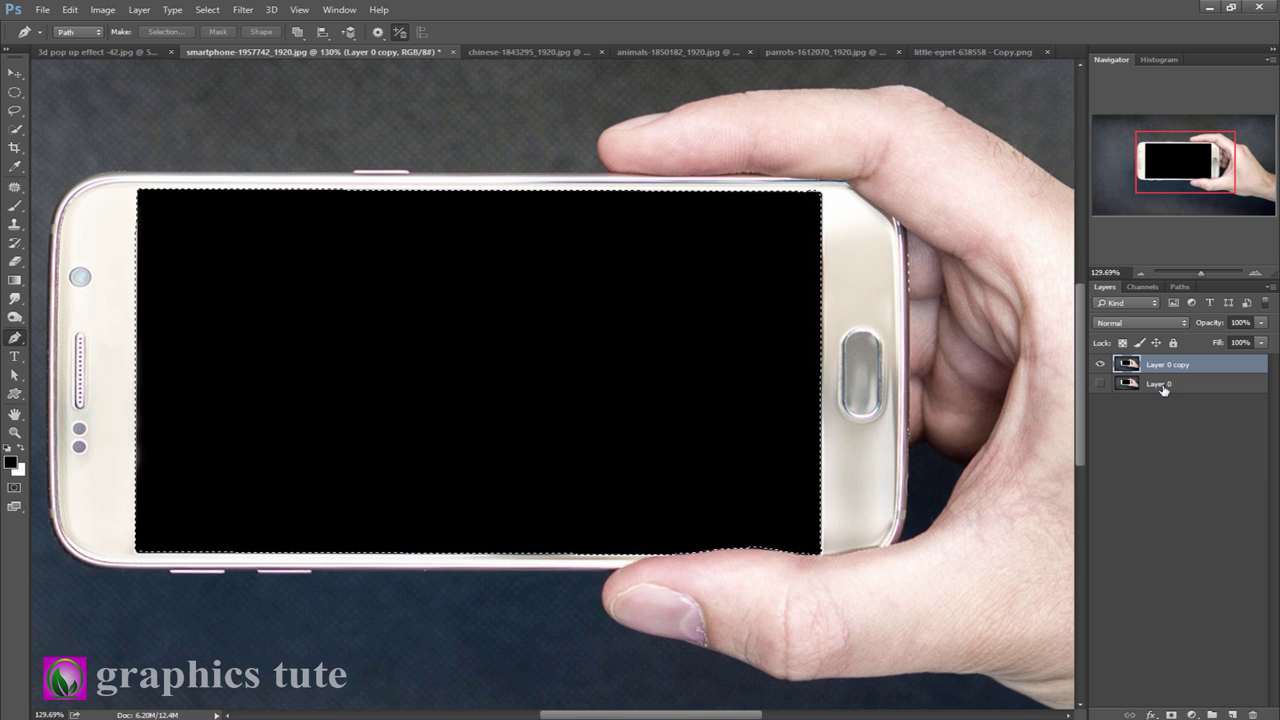
click(1203, 366)
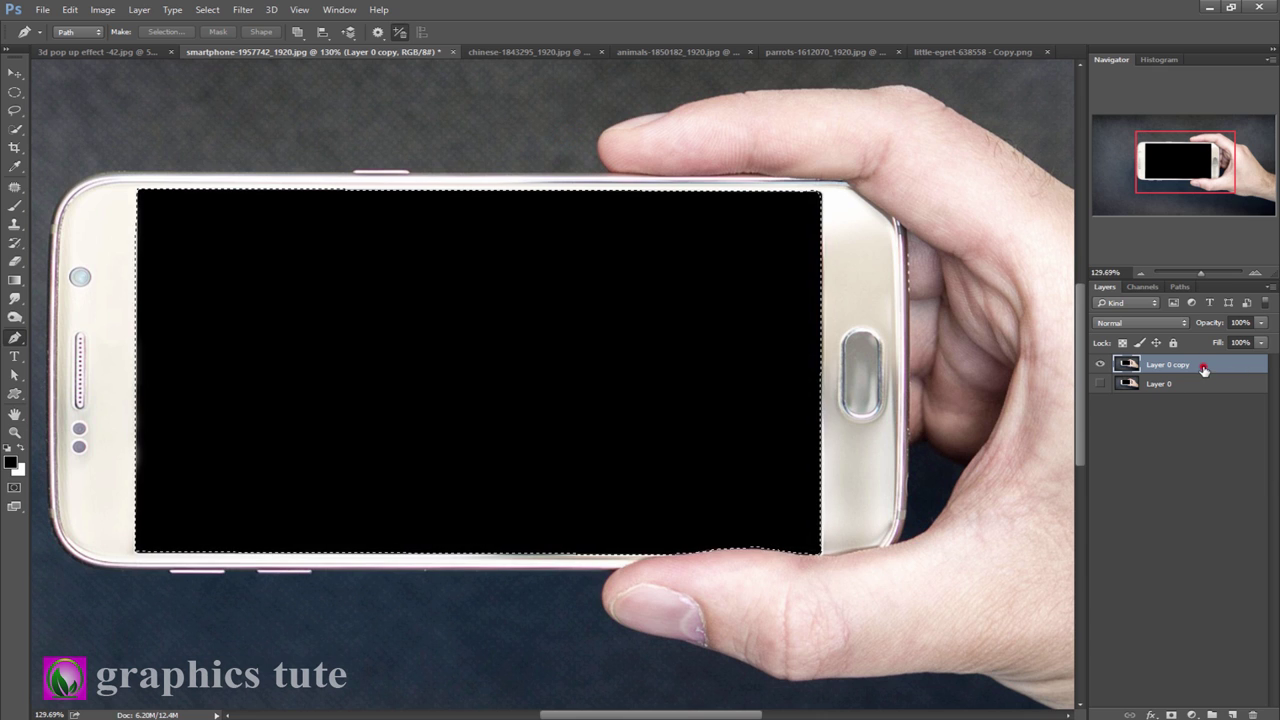
click(1232, 715)
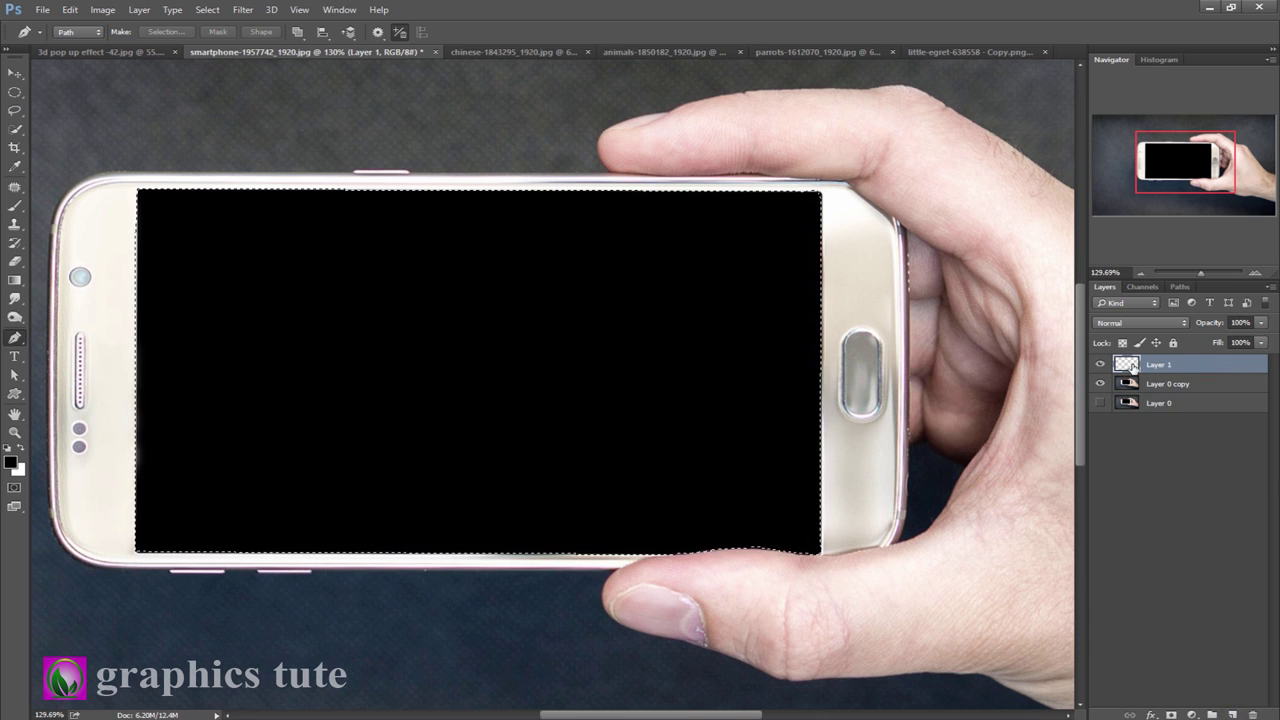
click(1130, 365)
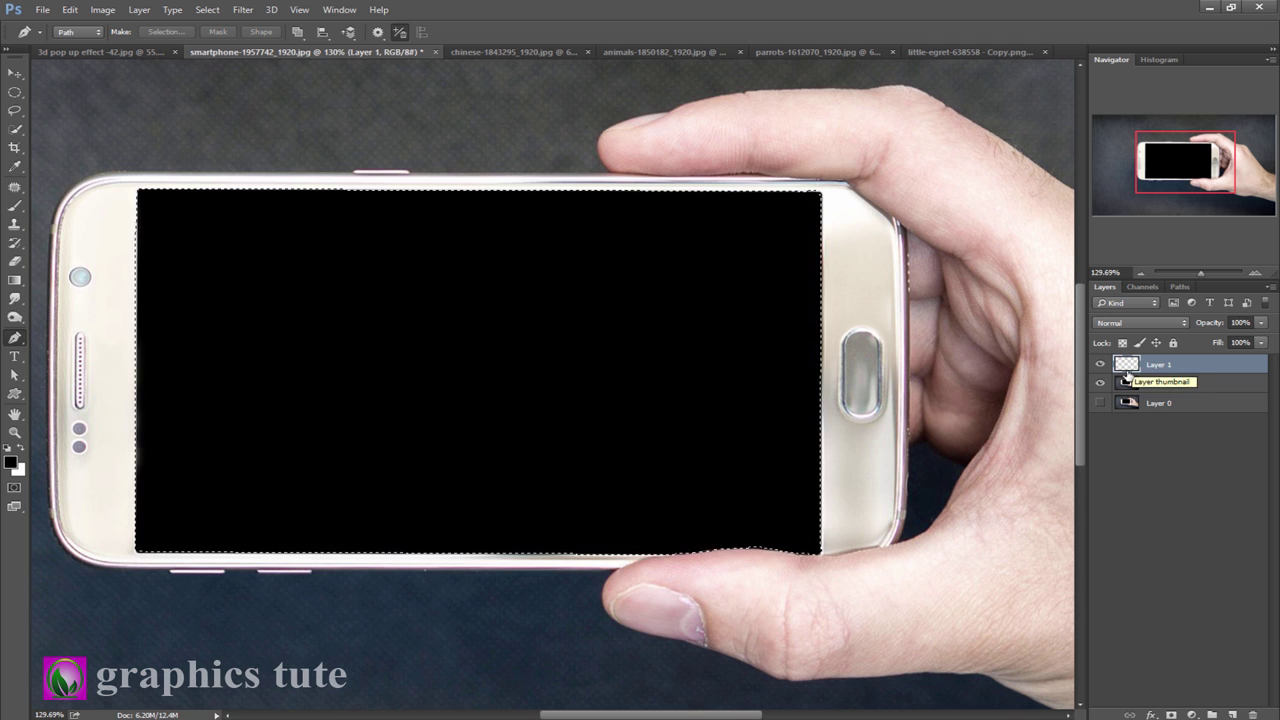
key(ctrl+BackSpace)
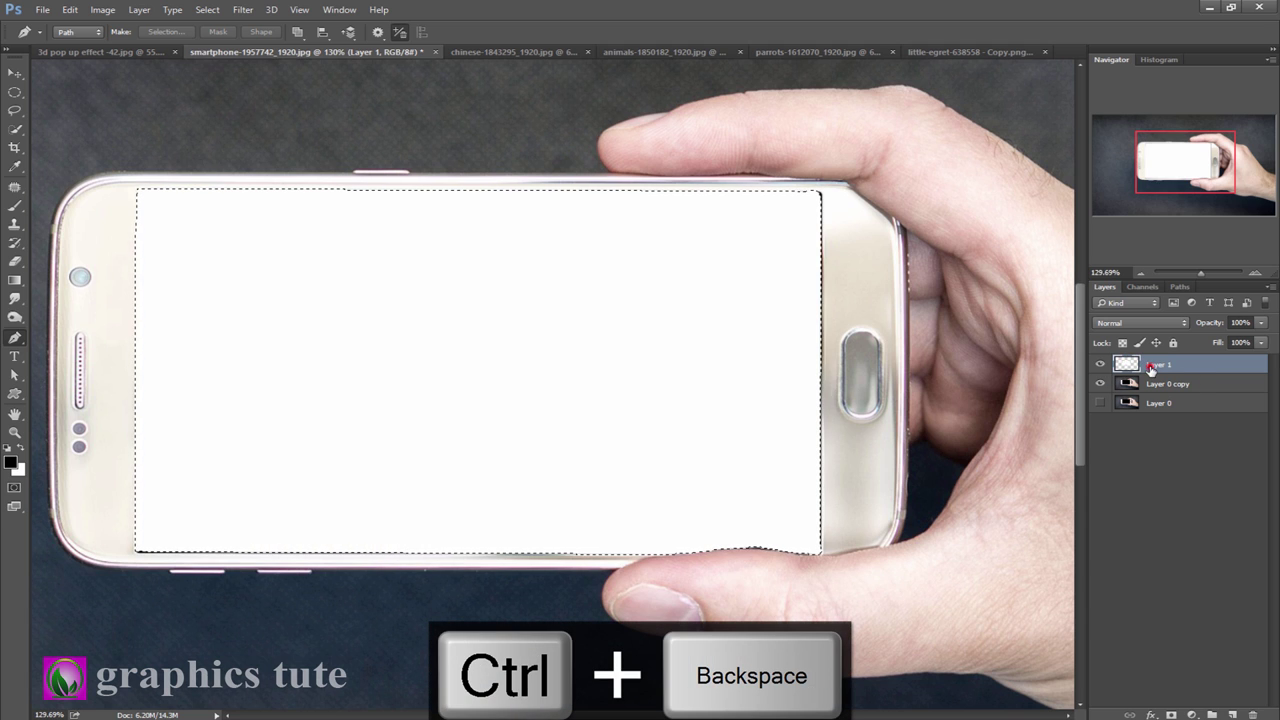
Cut the black screen out of Layer 0 copy and check it by toggling Layer 1
click(1152, 367)
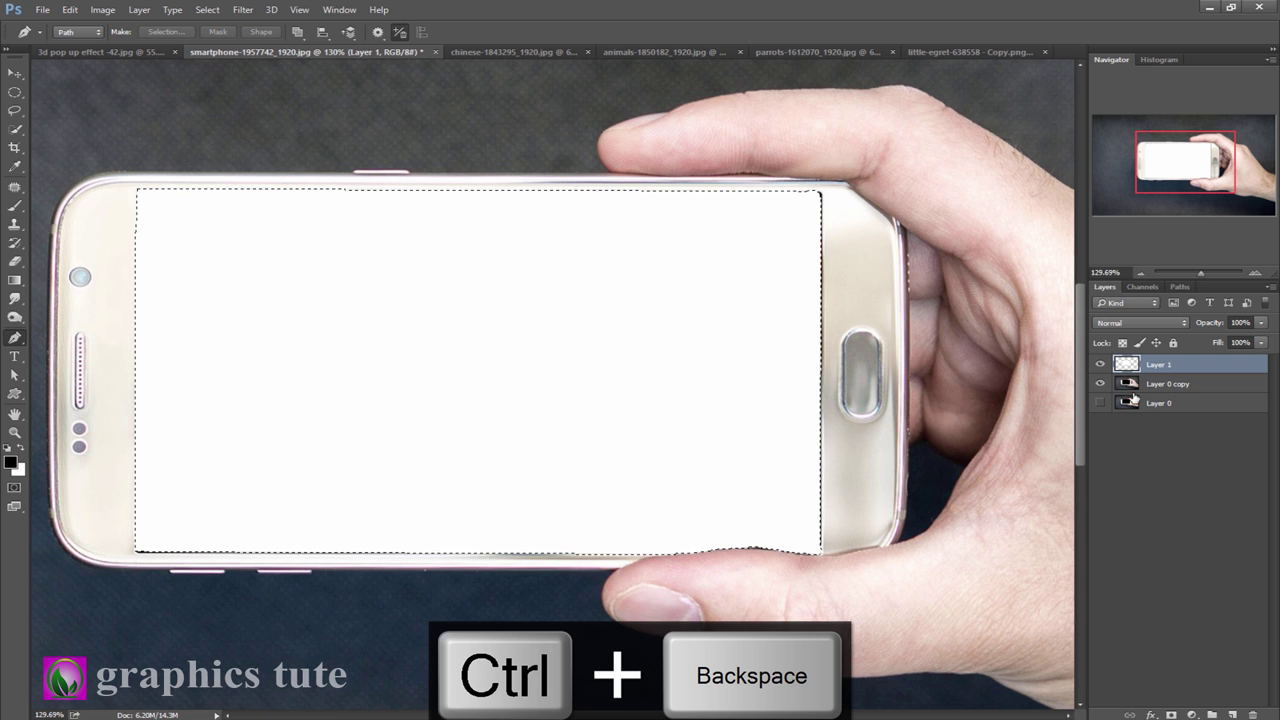
click(1158, 386)
key(ctrl+x)
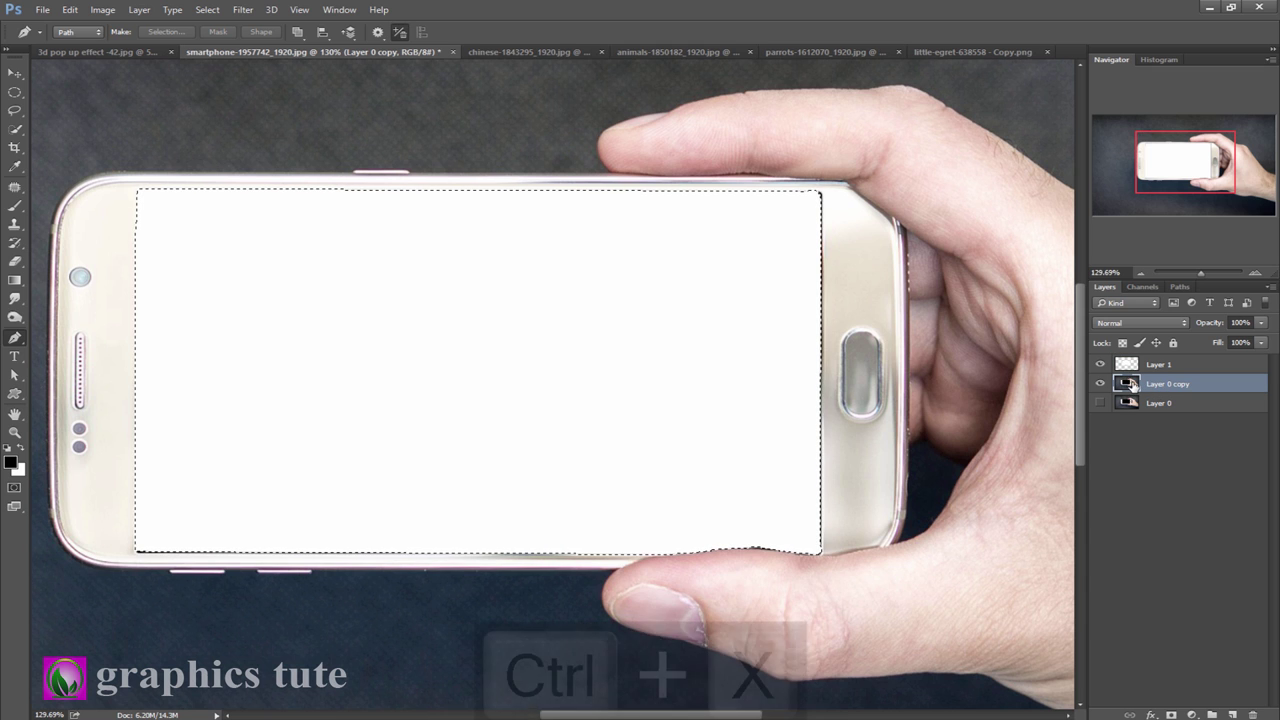
click(1099, 365)
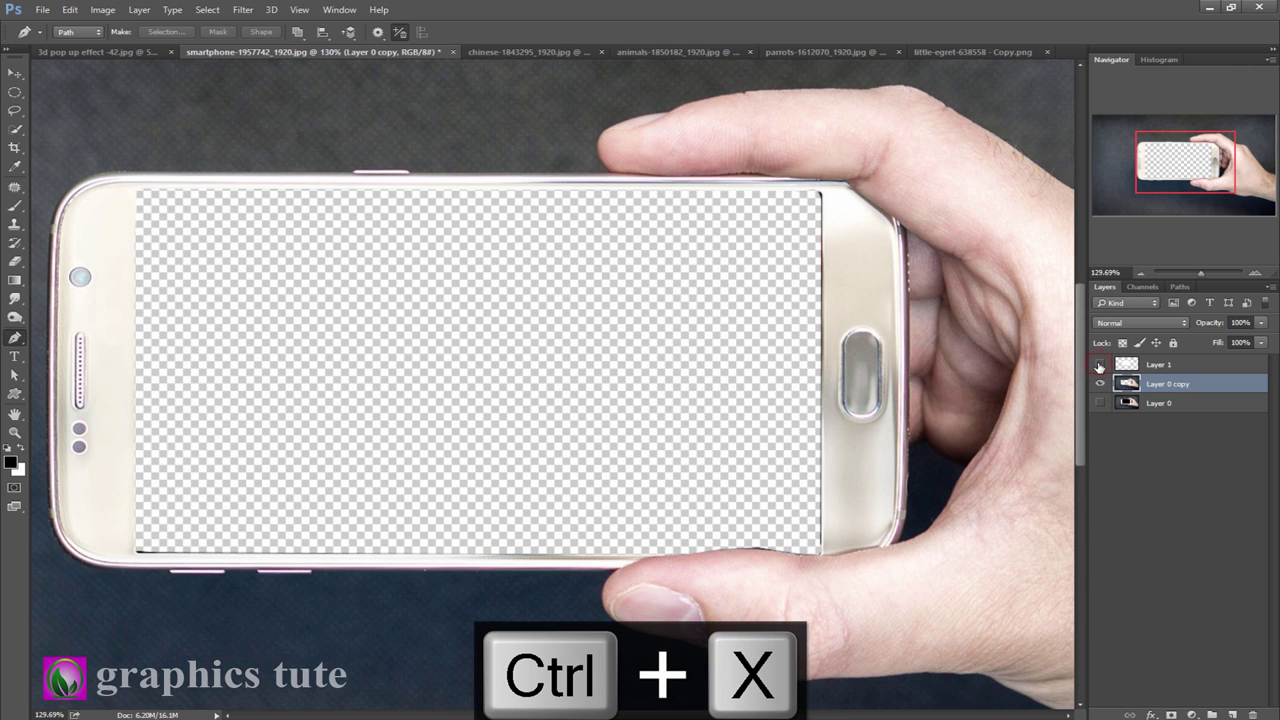
click(1099, 365)
click(1099, 365)
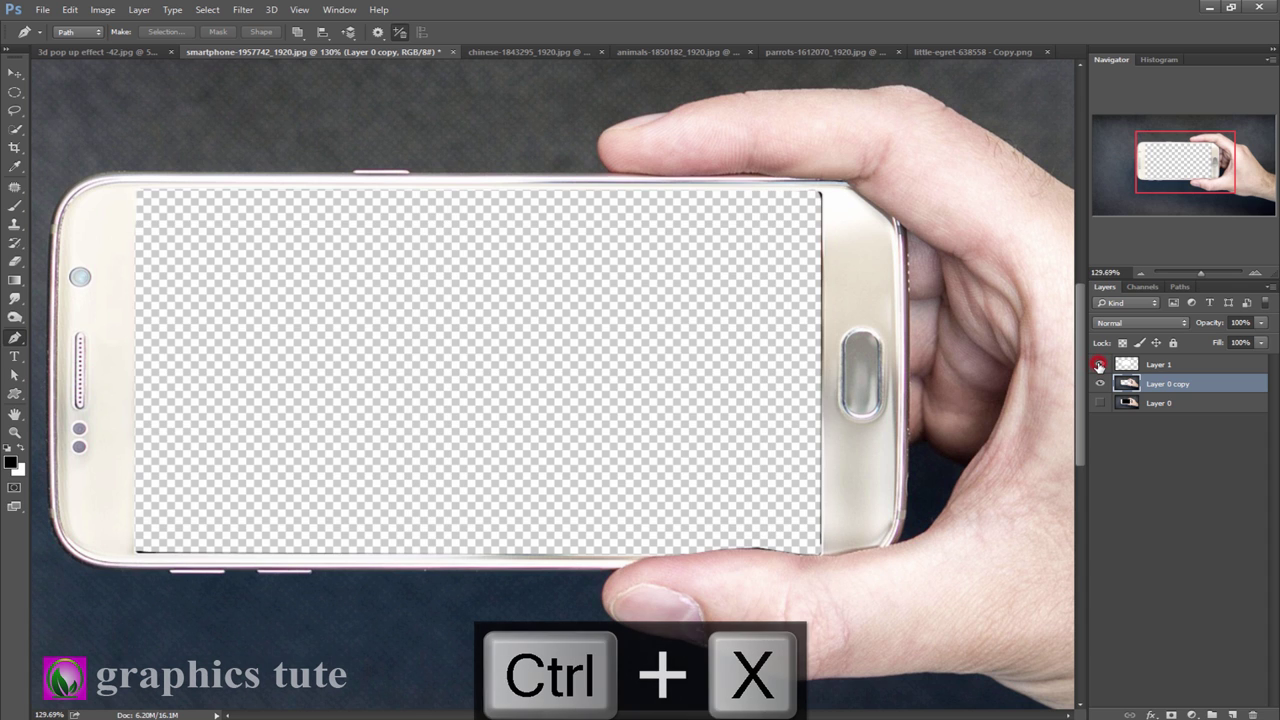
click(1099, 365)
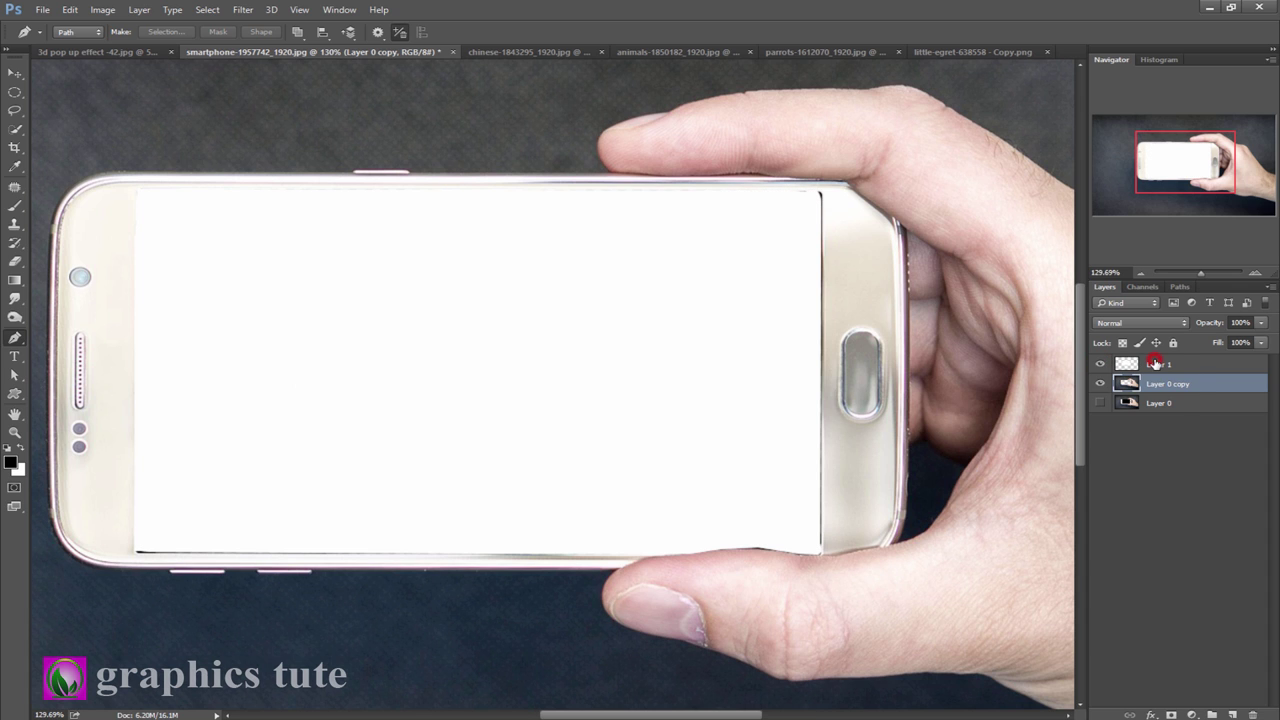
click(1155, 366)
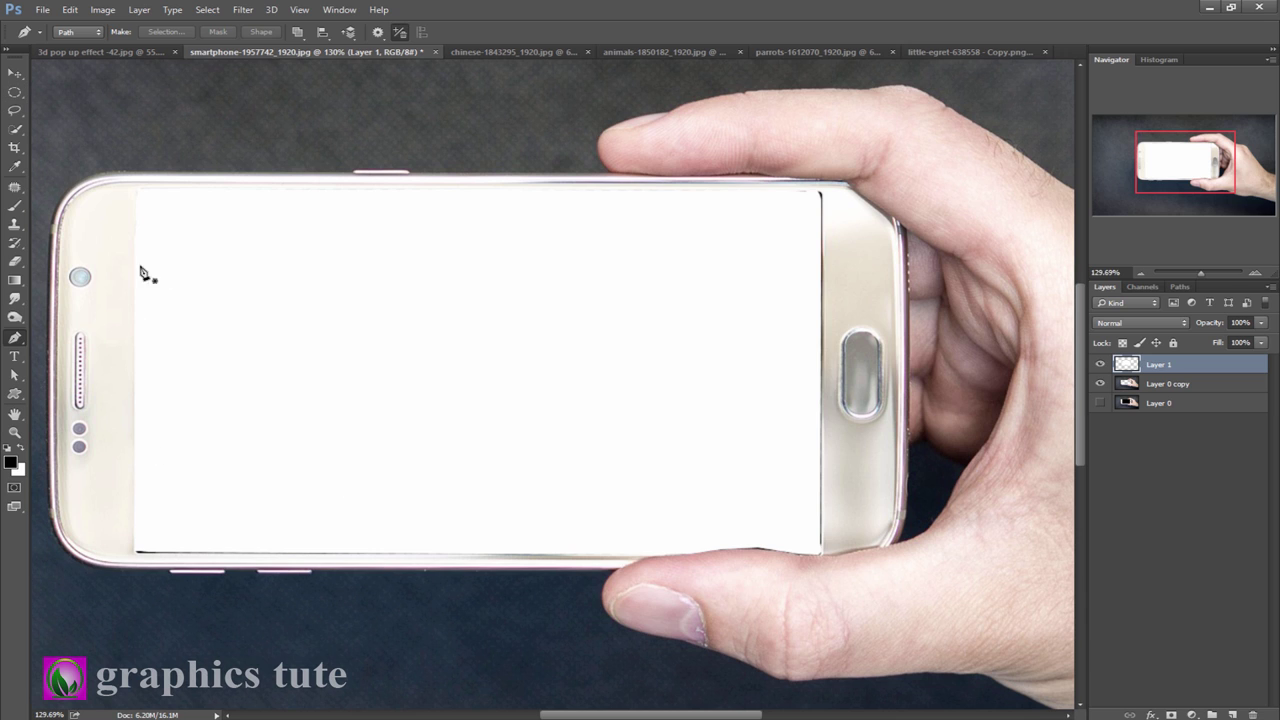
Select the Smudge tool at 76% strength and zoom in on the screen's bottom-left edge
right_click(19, 323)
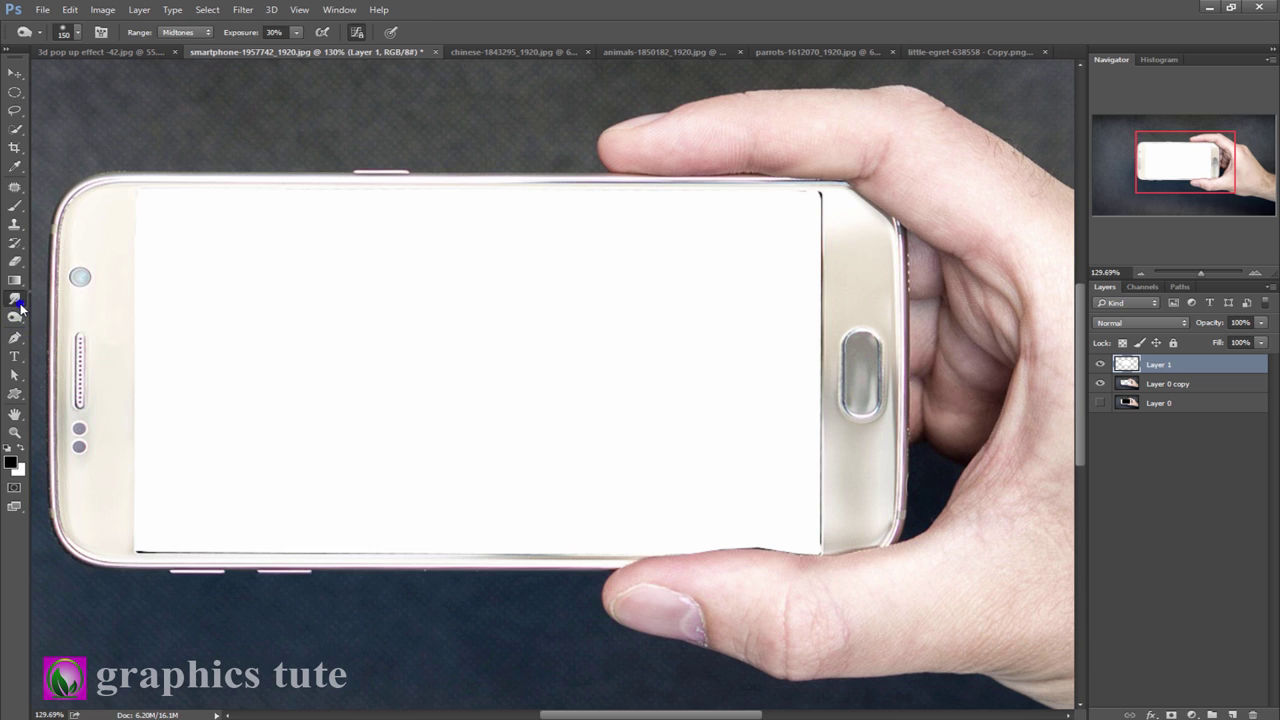
right_click(14, 298)
click(80, 324)
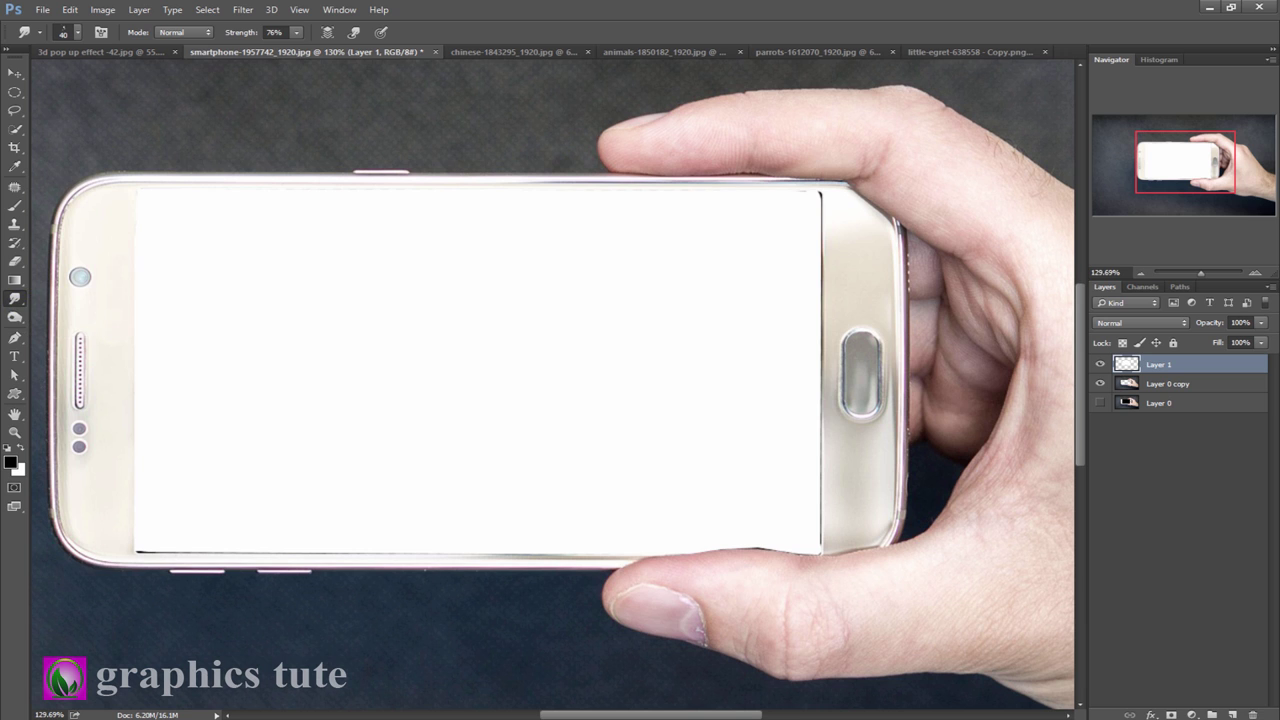
click(77, 33)
double_click(38, 173)
key(z)
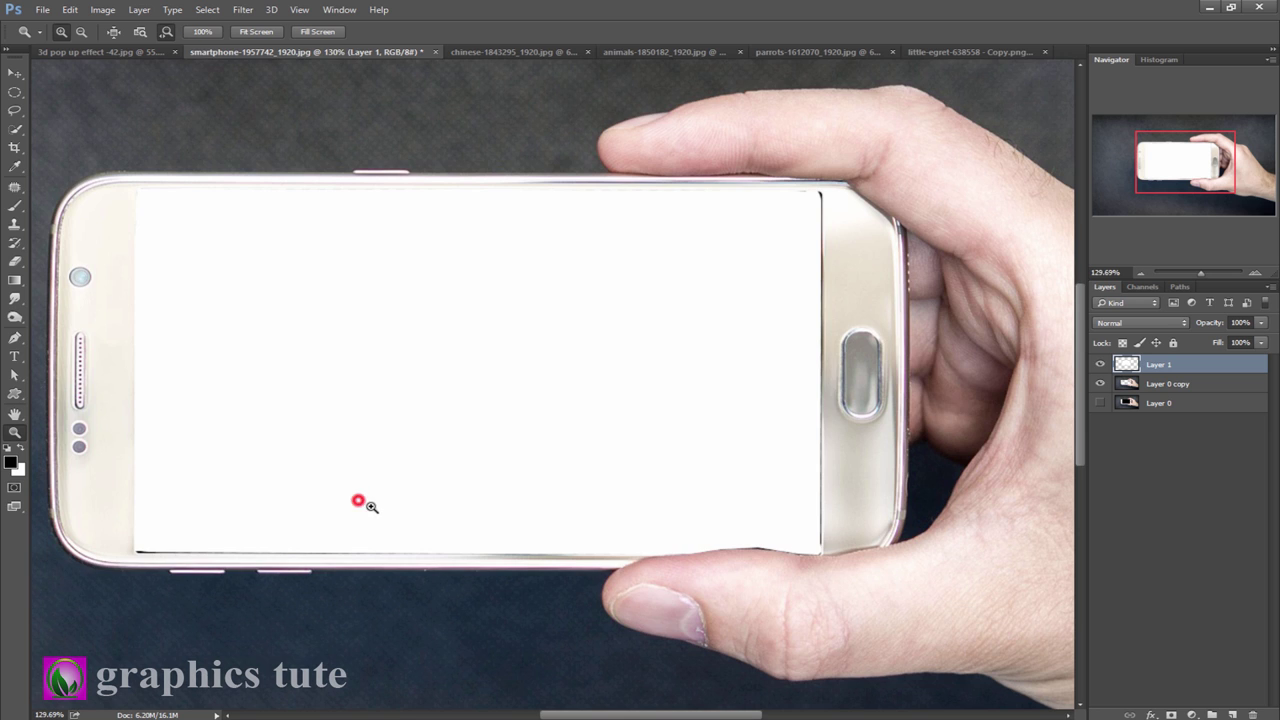
drag(360, 502, 245, 515)
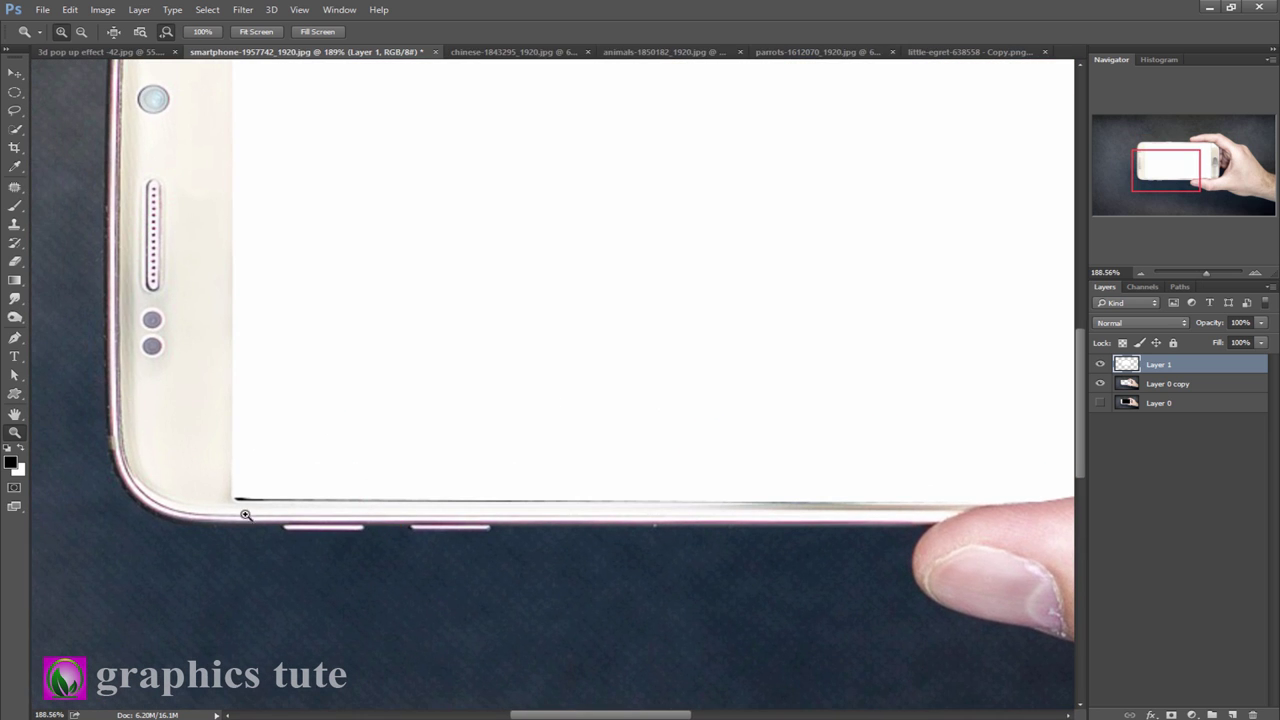
Smudge the white screen's bottom edge into the bezel with a size 25 brush
click(15, 297)
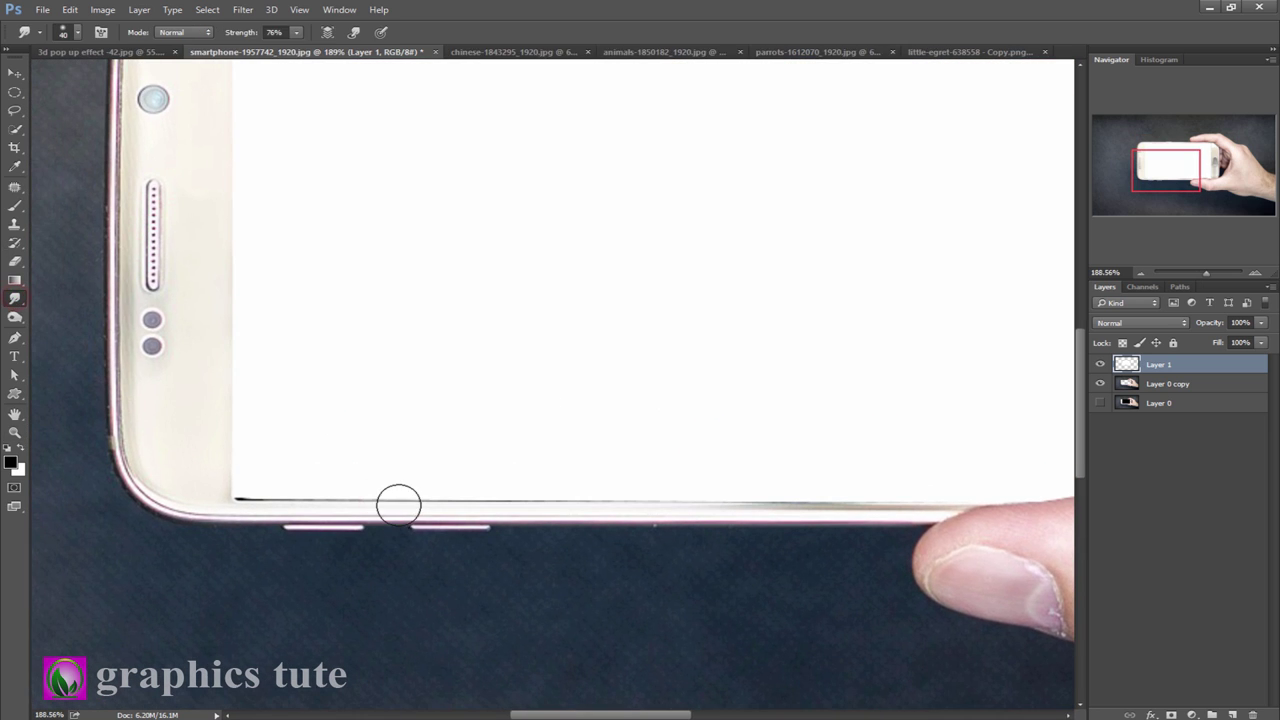
key(bracketleft)
drag(267, 498, 245, 497)
drag(244, 498, 271, 497)
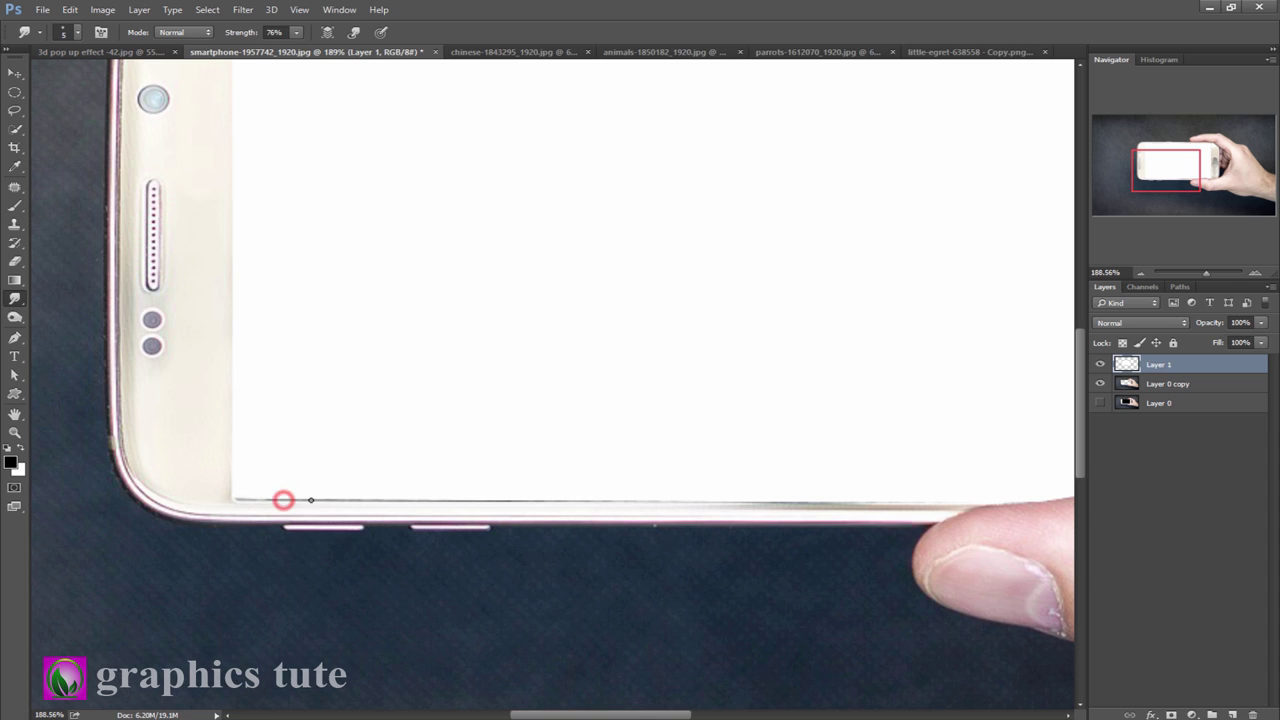
mouse_move(479, 498)
mouse_down()
mouse_move(547, 499)
mouse_move(240, 497)
mouse_up()
Smudge the white screen's bottom edge beside the thumb and at the lower-left
drag(748, 492, 509, 477)
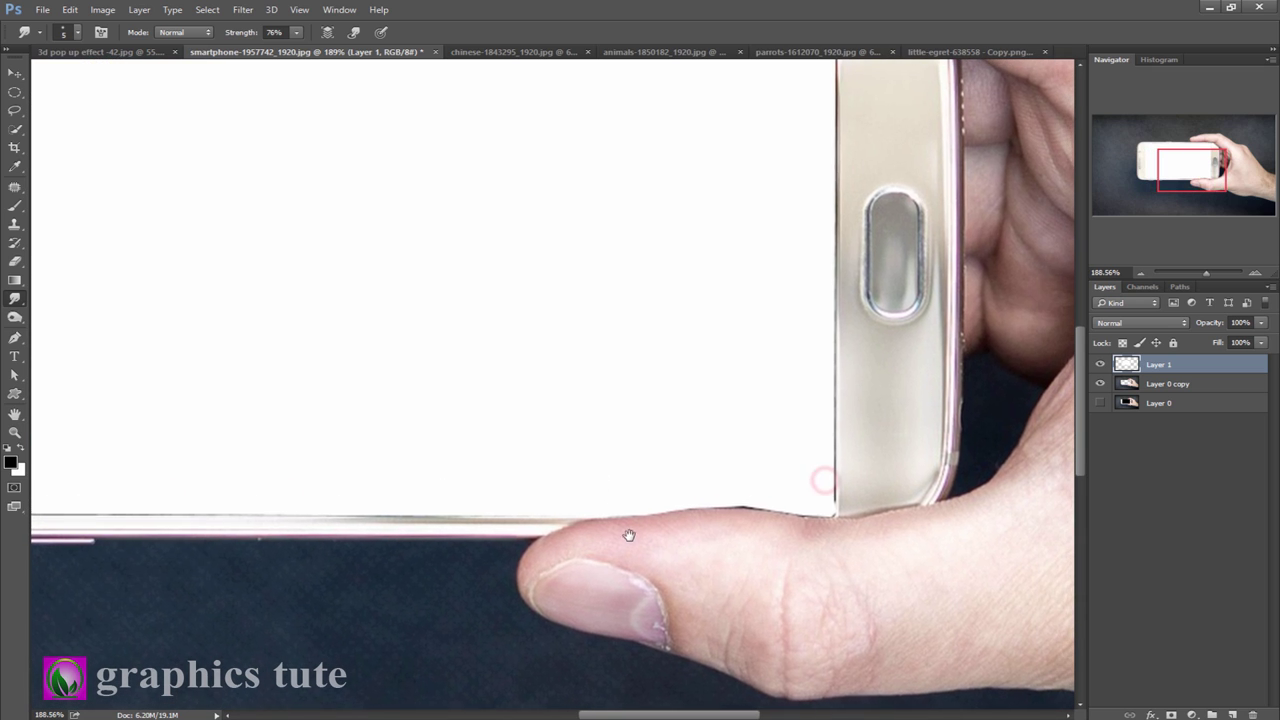
mouse_move(728, 509)
mouse_down()
mouse_move(754, 509)
mouse_move(719, 511)
mouse_up()
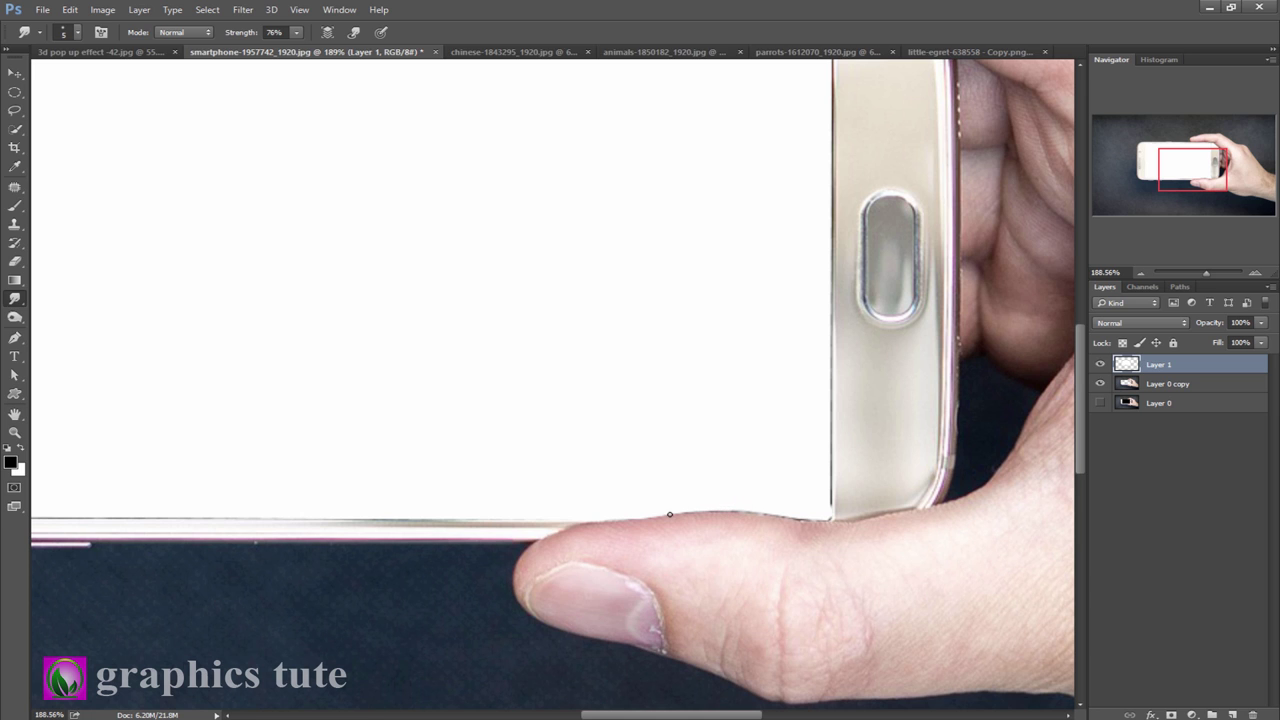
drag(297, 480, 537, 491)
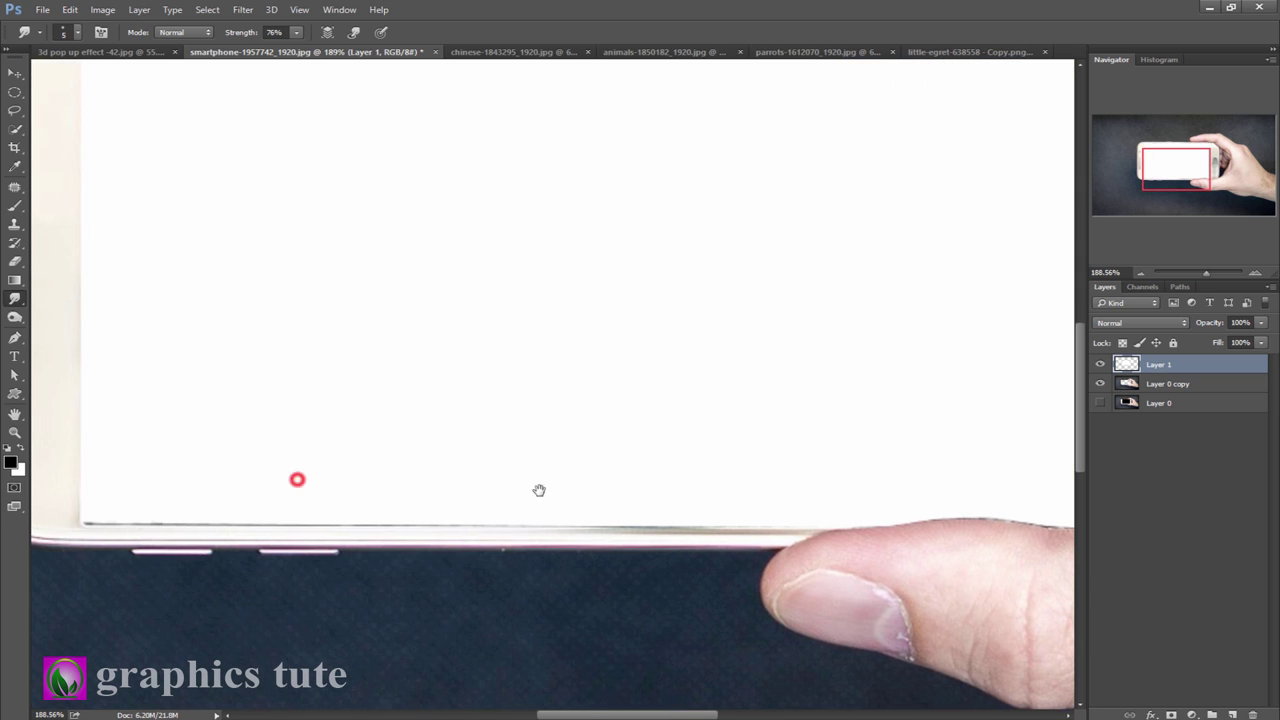
drag(88, 521, 163, 523)
click(86, 523)
click(171, 522)
drag(641, 444, 134, 569)
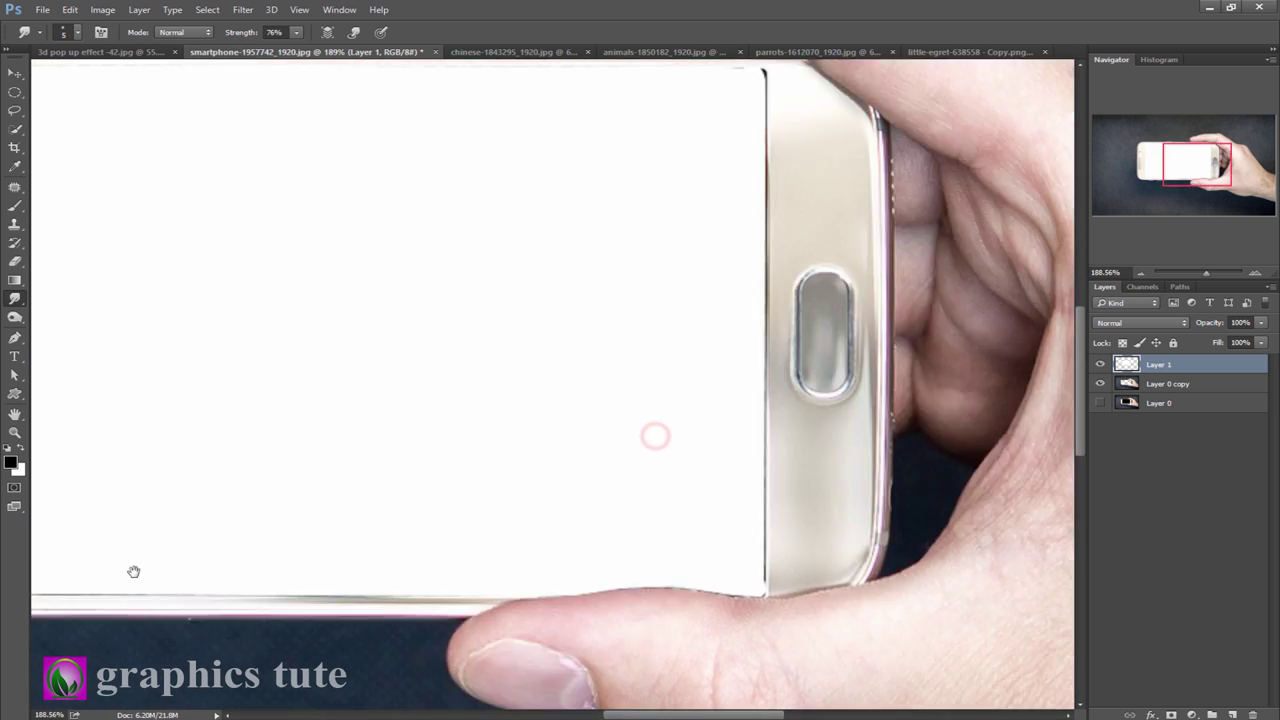
Smudge the screen's right edge into the frame from the top-right corner to the home button
drag(343, 478, 143, 626)
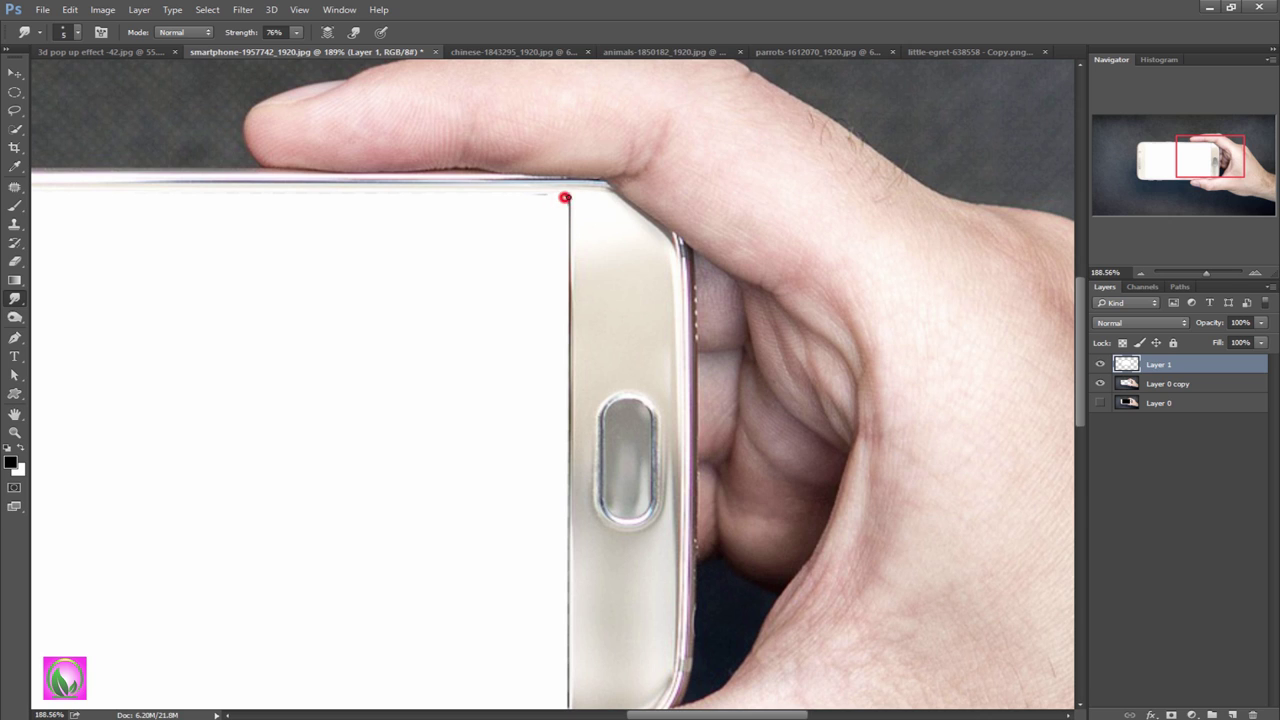
drag(564, 200, 568, 260)
drag(567, 327, 568, 303)
drag(568, 331, 565, 288)
mouse_move(567, 280)
mouse_down()
mouse_move(570, 221)
mouse_move(566, 490)
mouse_up()
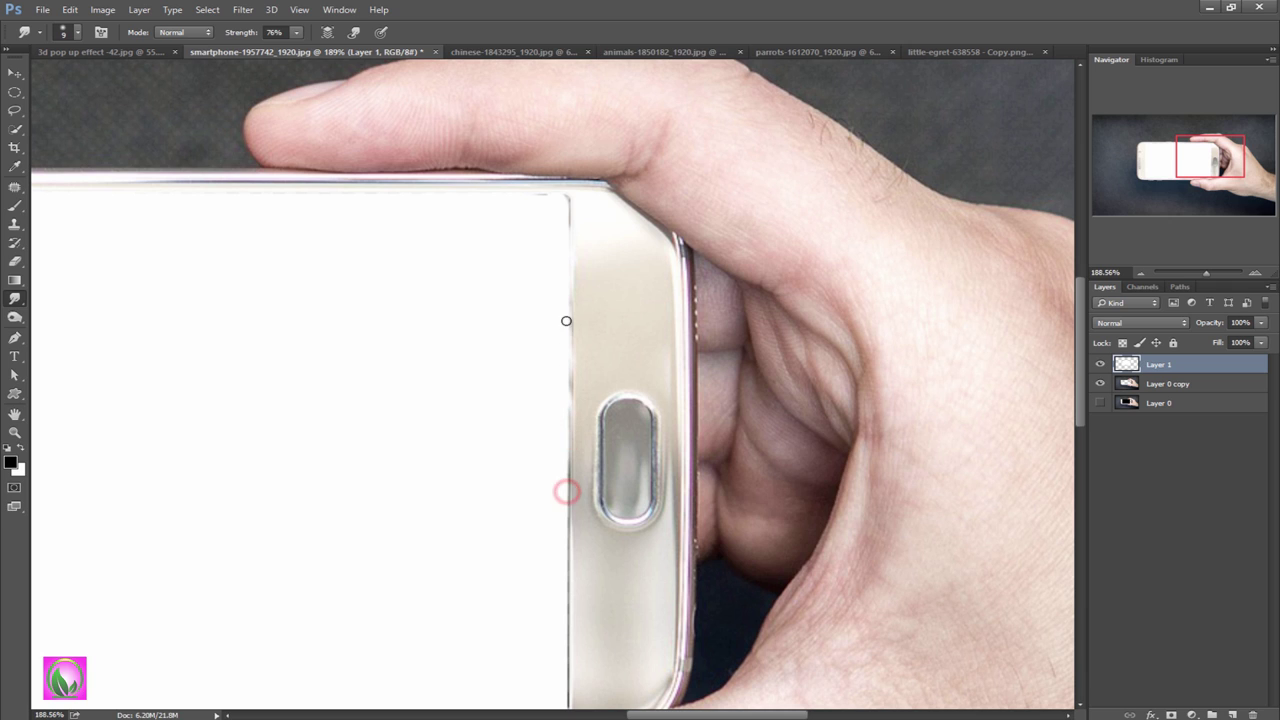
drag(568, 299, 571, 423)
click(22, 320)
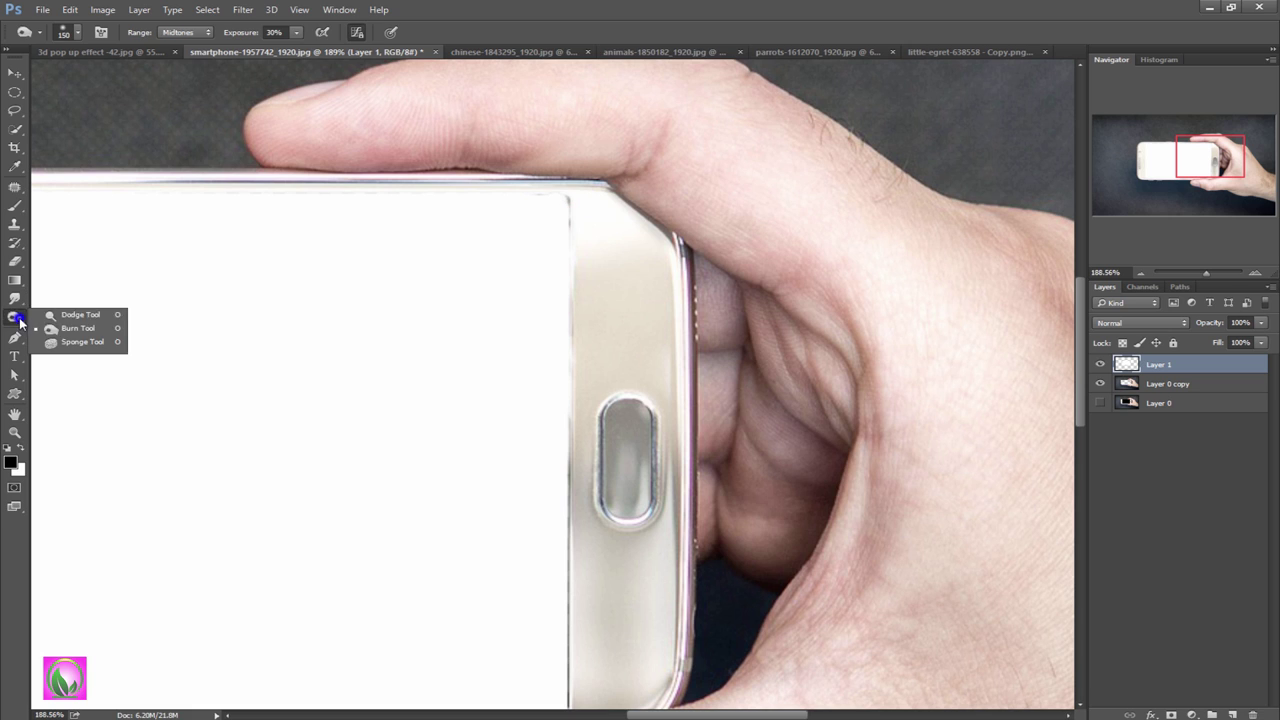
With a smaller Burn brush, darken the white screen's top edge
click(94, 330)
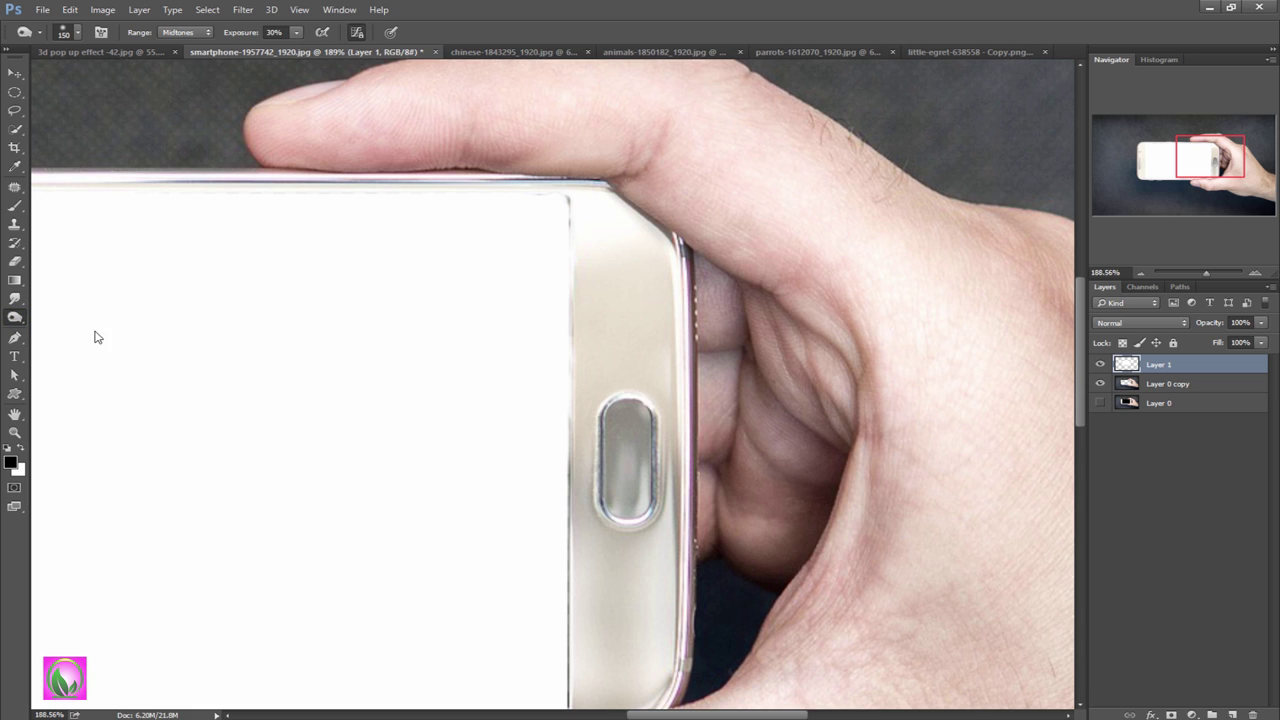
key(bracketleft)
key(bracketleft)
key(bracketleft)
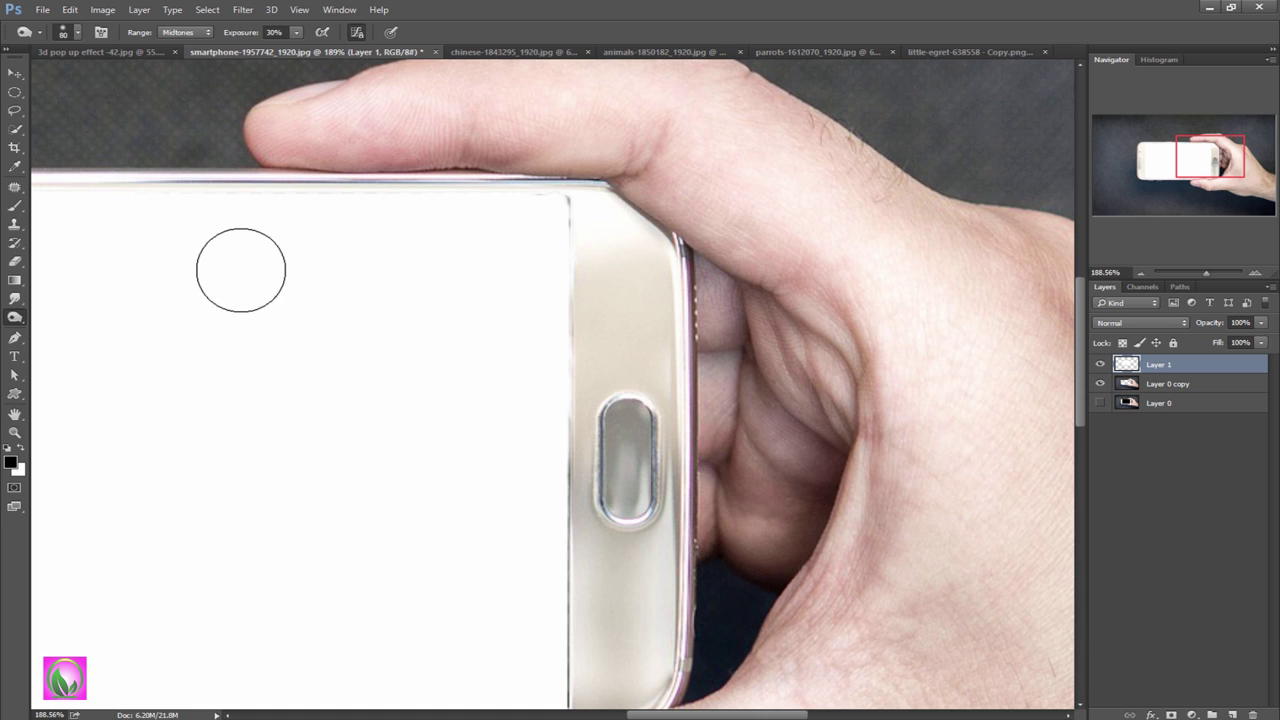
key(bracketleft)
key(bracketleft)
drag(251, 264, 634, 320)
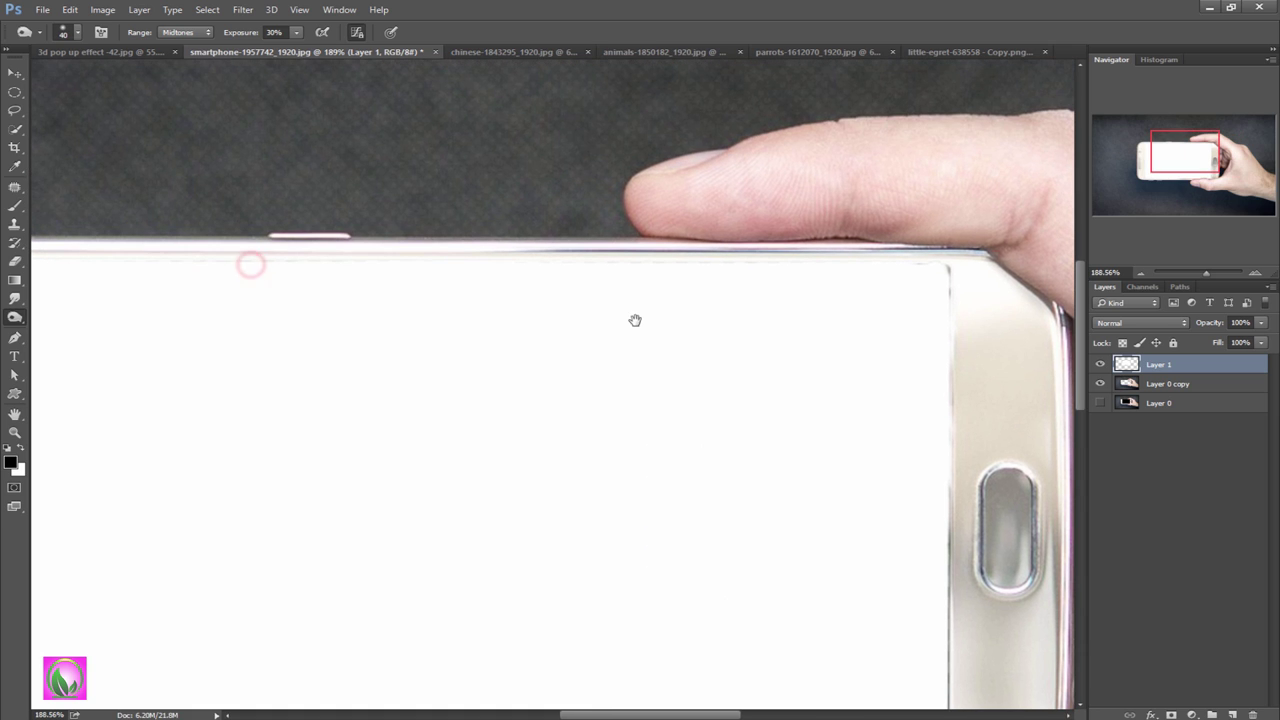
mouse_move(632, 261)
mouse_down()
mouse_move(494, 257)
mouse_move(429, 231)
mouse_up()
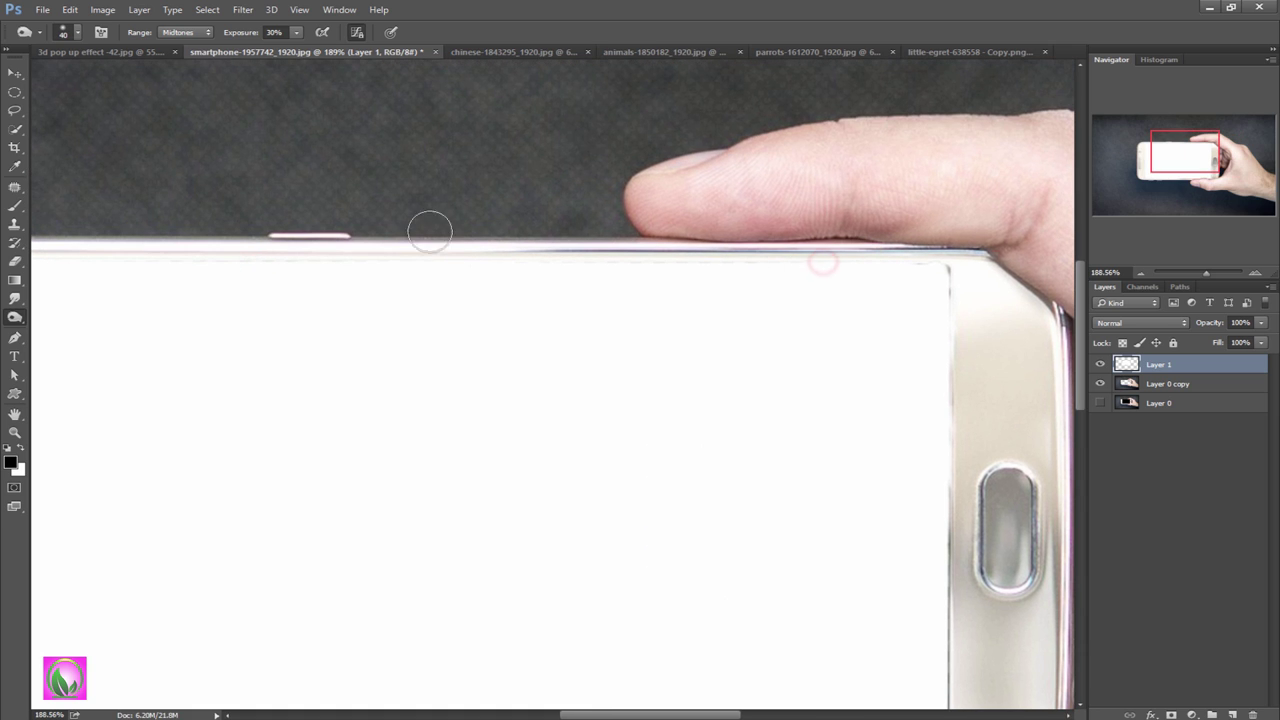
drag(449, 343, 846, 394)
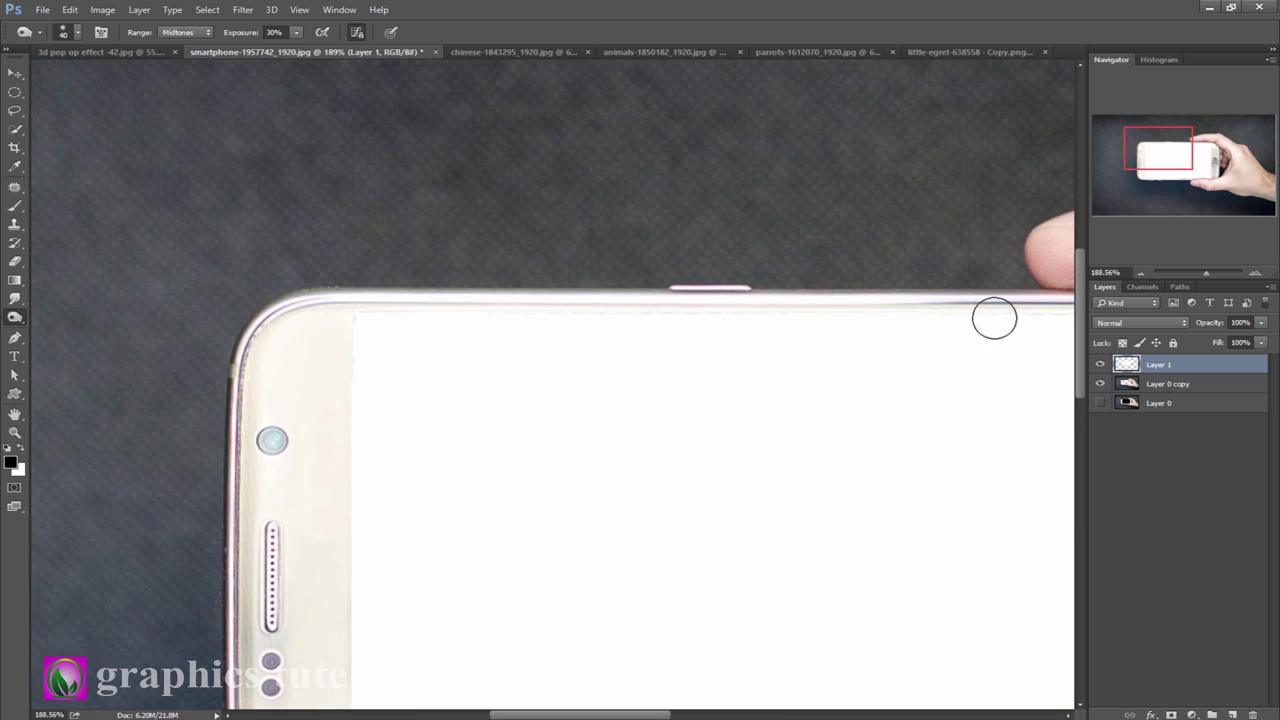
drag(994, 314, 459, 314)
drag(723, 300, 563, 297)
drag(674, 303, 336, 308)
Darken the screen's left edge, lower-left corner and bottom edge
drag(437, 400, 400, 266)
drag(331, 194, 326, 231)
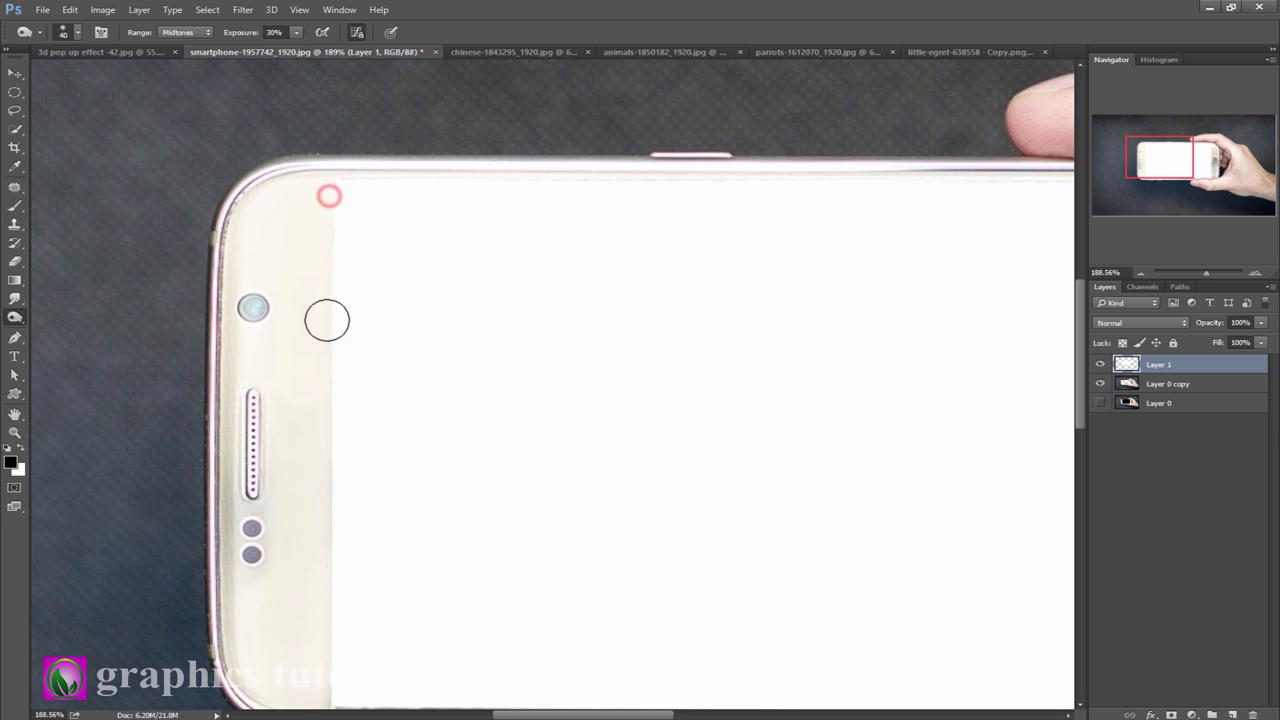
drag(327, 320, 346, 513)
mouse_move(337, 560)
mouse_down()
mouse_move(380, 586)
mouse_move(389, 437)
mouse_up()
click(337, 517)
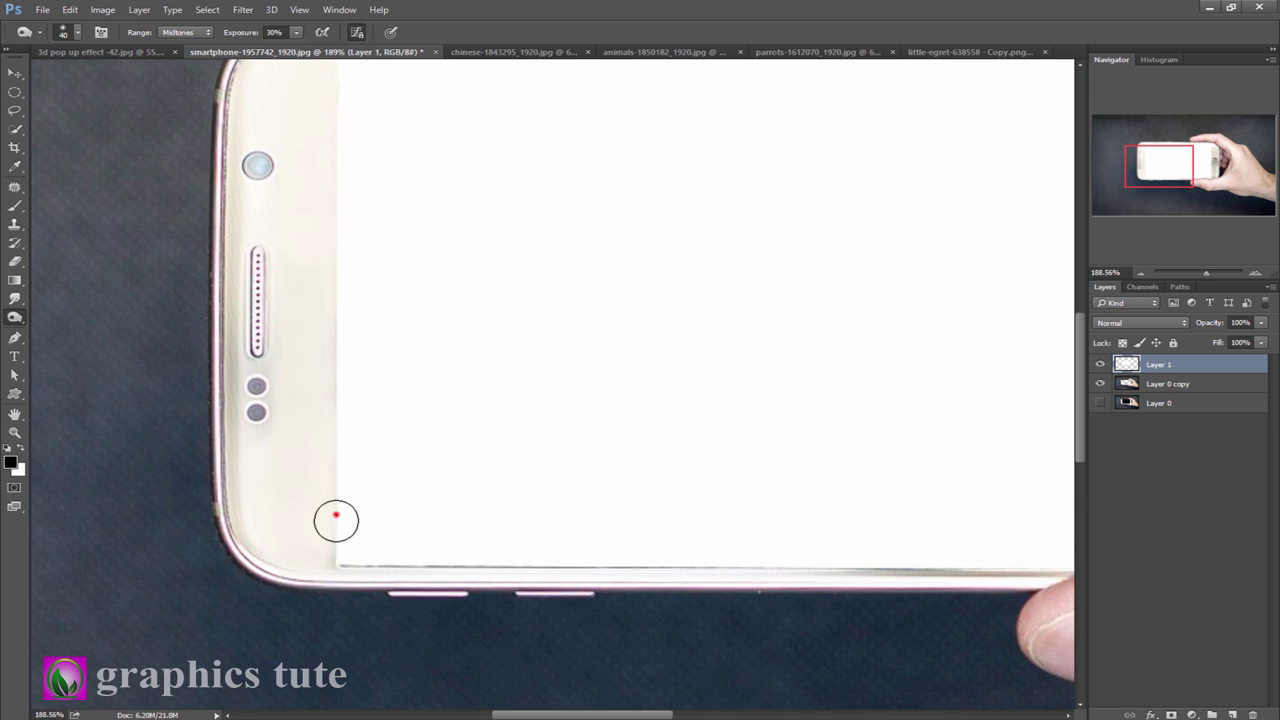
drag(337, 572, 763, 563)
drag(523, 563, 837, 557)
drag(917, 509, 490, 615)
click(406, 640)
mouse_move(560, 637)
mouse_down()
mouse_move(803, 617)
mouse_move(934, 636)
mouse_move(950, 553)
mouse_up()
Darken the top-right corner and right edge down to the home button, then zoom out
drag(913, 281, 937, 331)
click(948, 236)
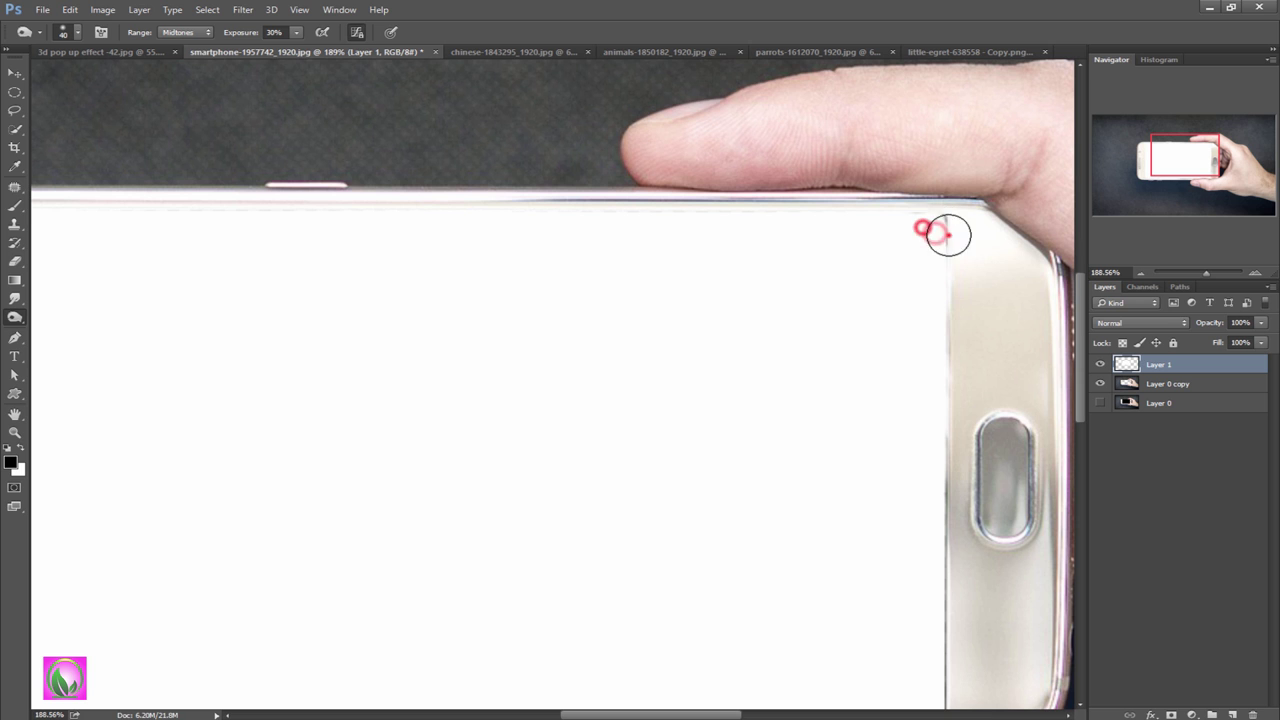
click(934, 363)
click(948, 374)
mouse_move(951, 429)
mouse_down()
mouse_move(951, 506)
mouse_move(977, 554)
mouse_up()
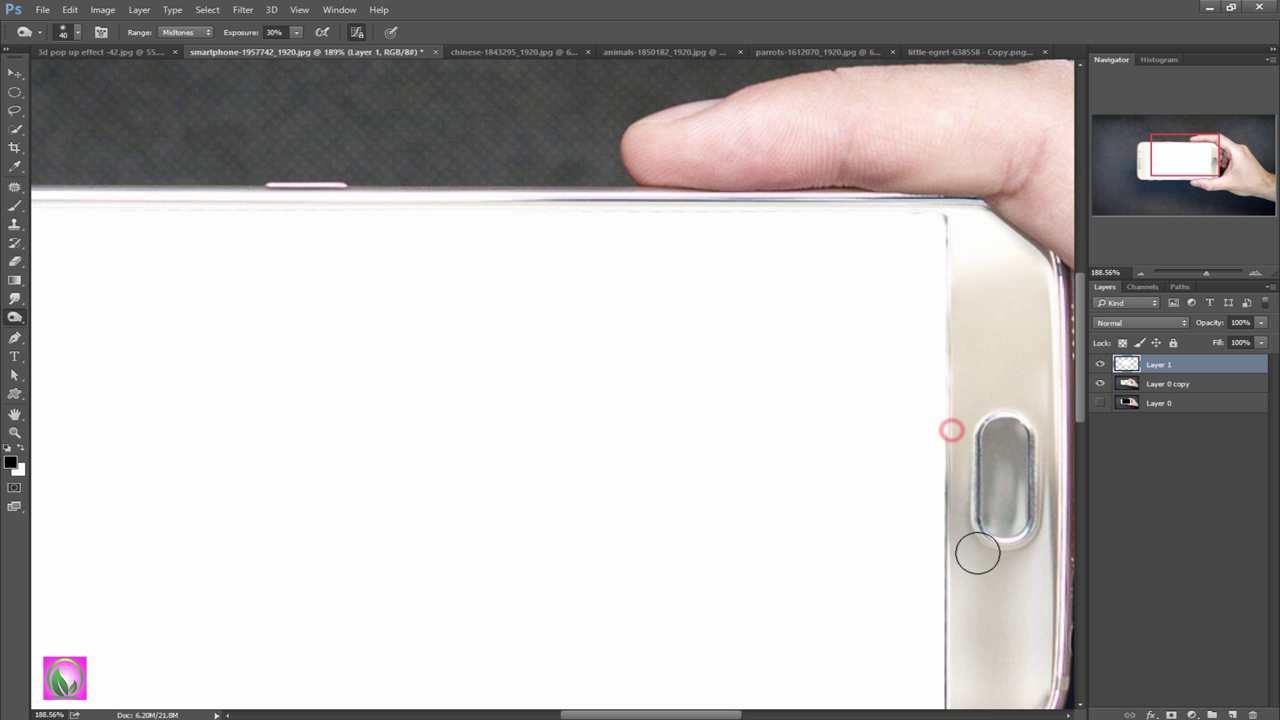
key(z)
drag(702, 518, 672, 455)
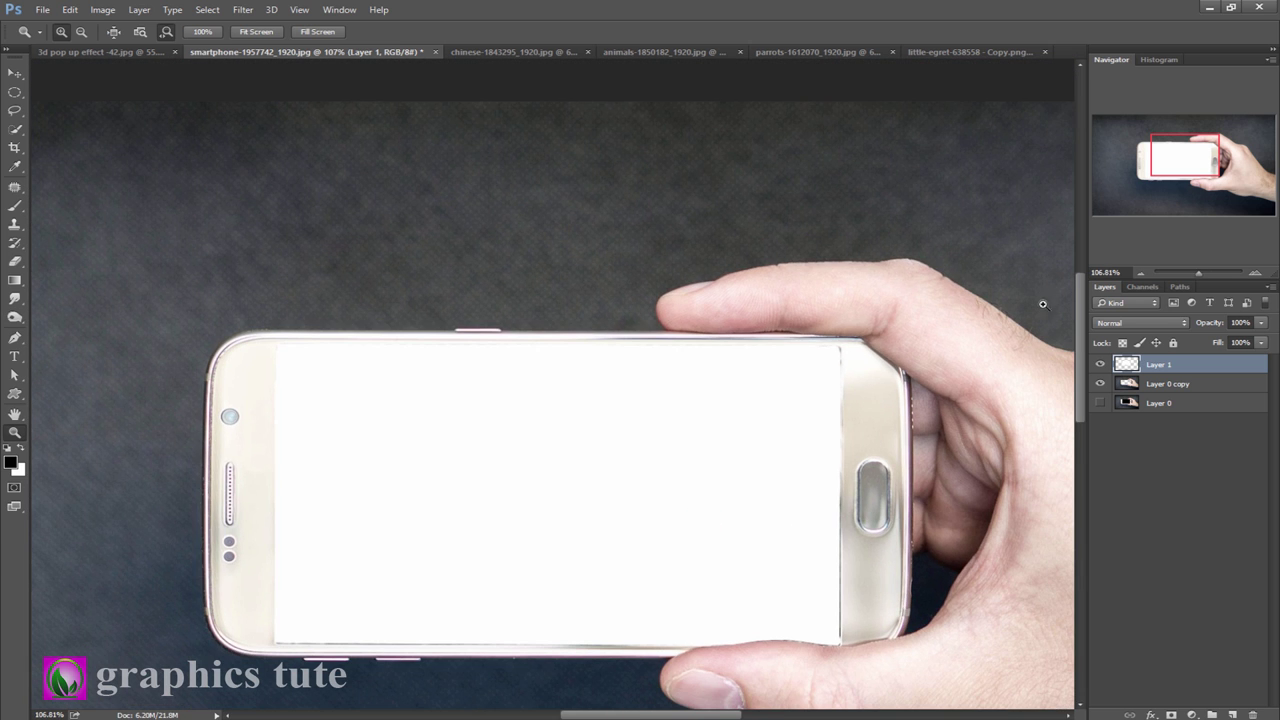
Compare the phone with and without the white screen layer, then zoom out
click(1101, 365)
click(1101, 365)
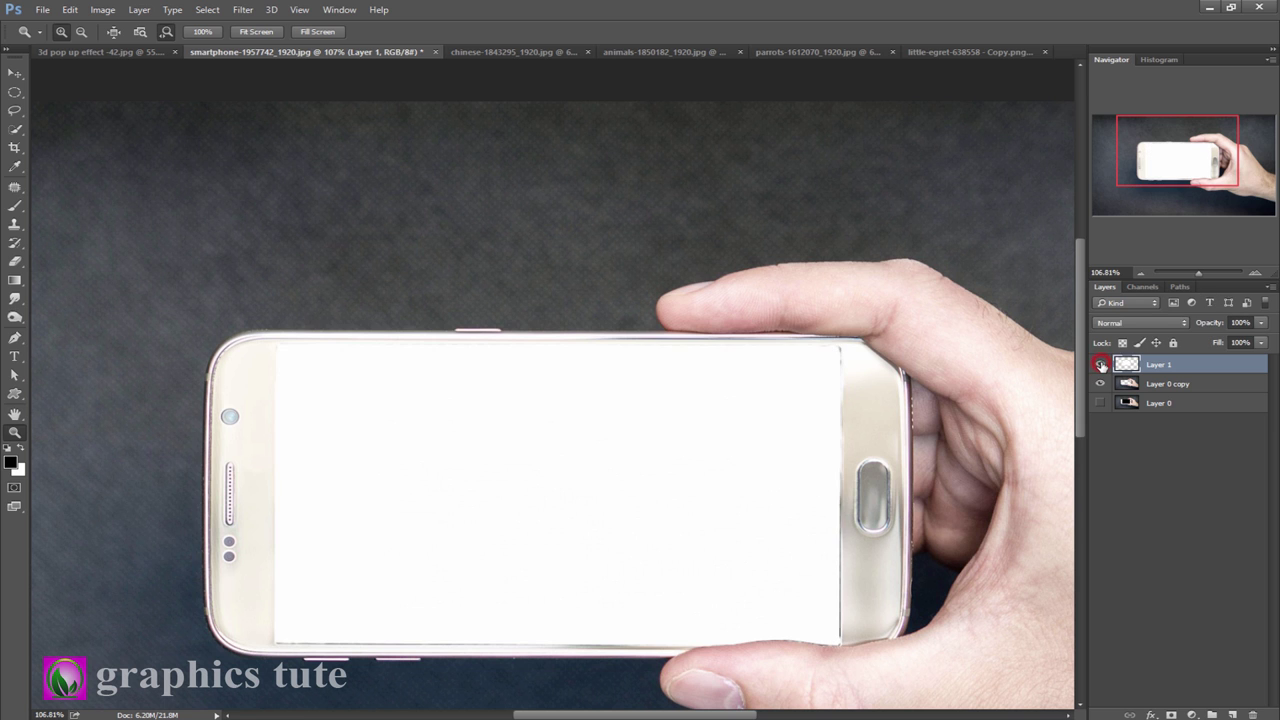
click(1101, 365)
click(1101, 365)
drag(550, 382, 532, 336)
Unlock the waterfall photo's background and drag it into the smartphone document
click(551, 53)
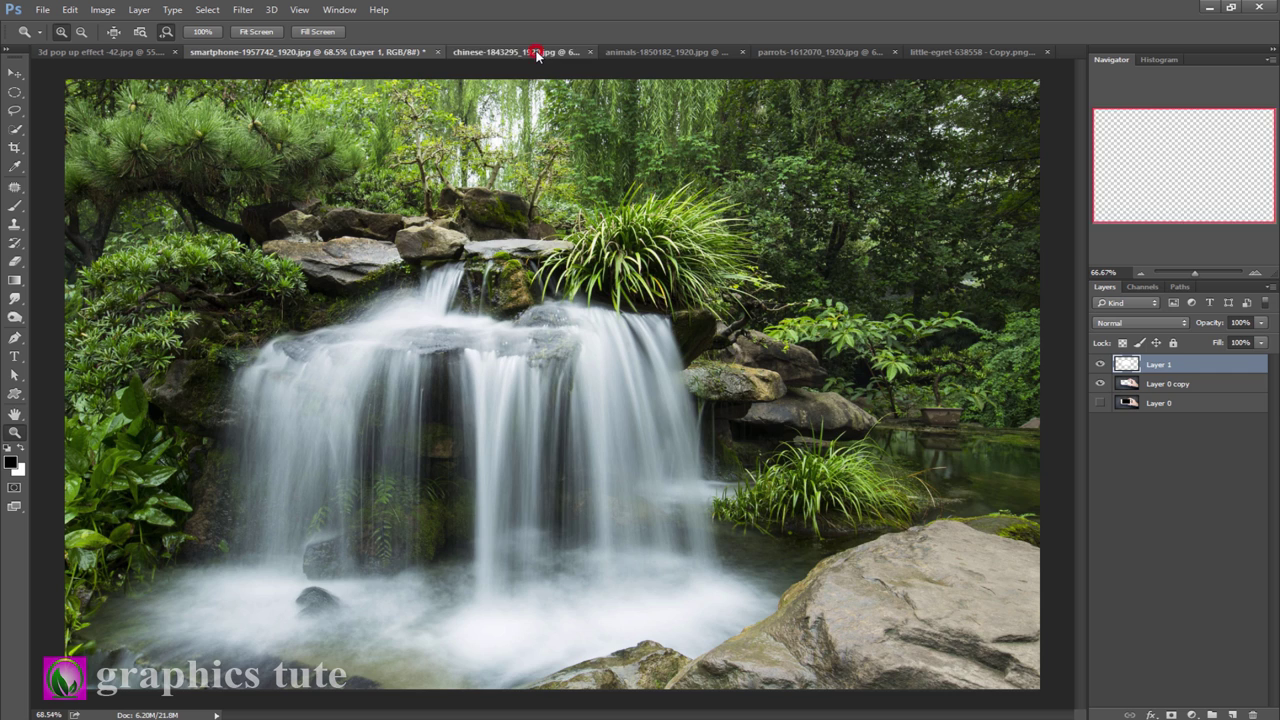
click(1251, 366)
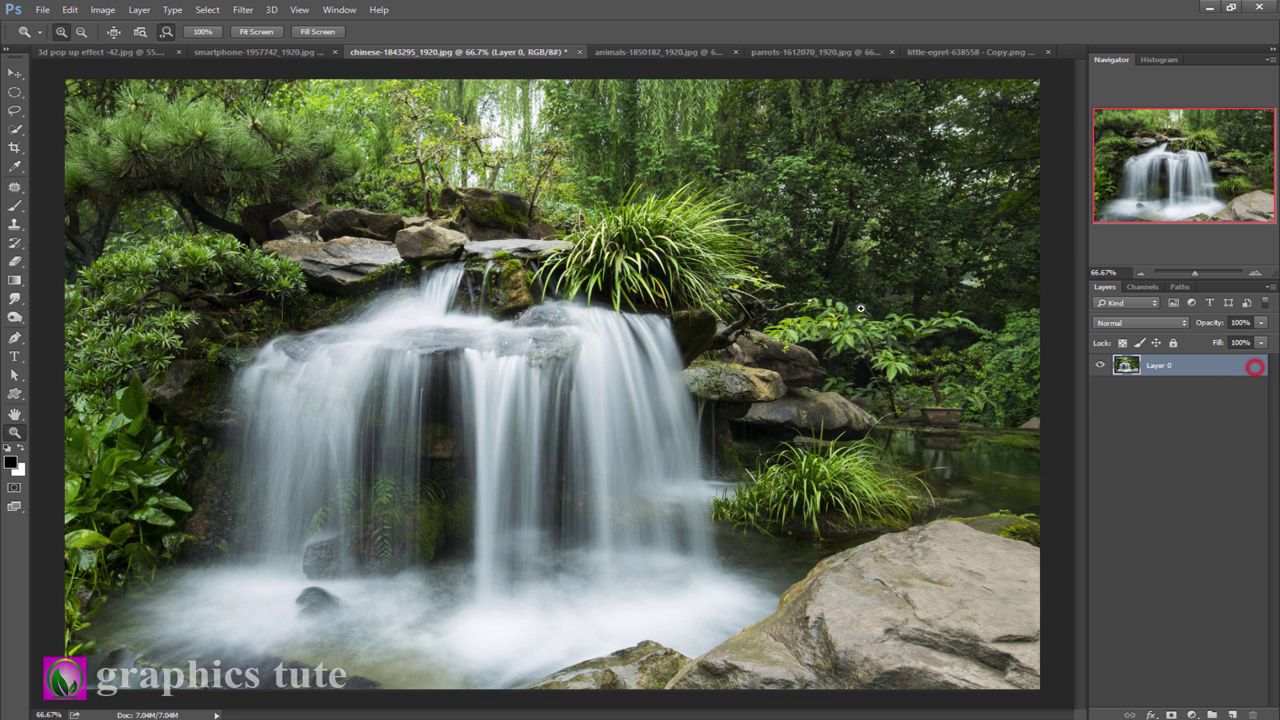
click(14, 73)
mouse_move(466, 240)
mouse_down()
mouse_move(346, 56)
mouse_move(450, 337)
mouse_up()
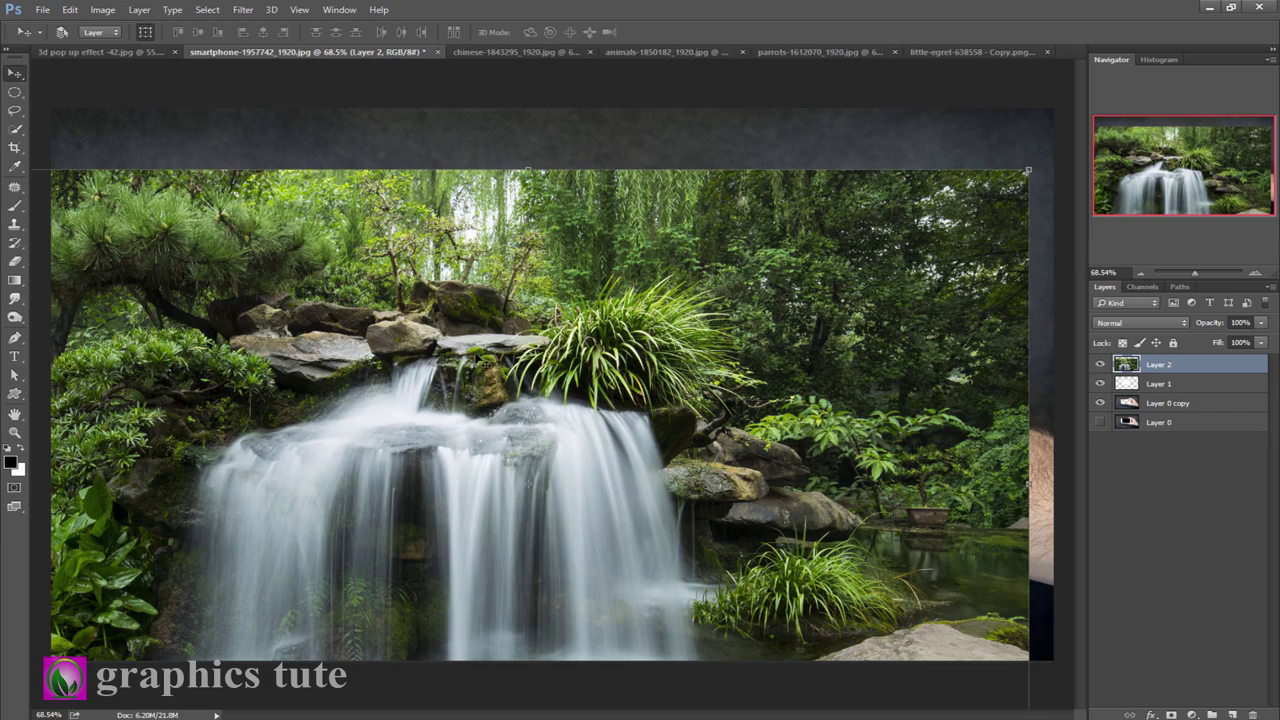
Scale the waterfall Layer 2 to 78.49% by 75.41% to cover the phone and hand
key(ctrl+t)
drag(1027, 172, 749, 349)
mouse_move(560, 470)
mouse_down()
mouse_move(620, 407)
mouse_move(614, 338)
mouse_up()
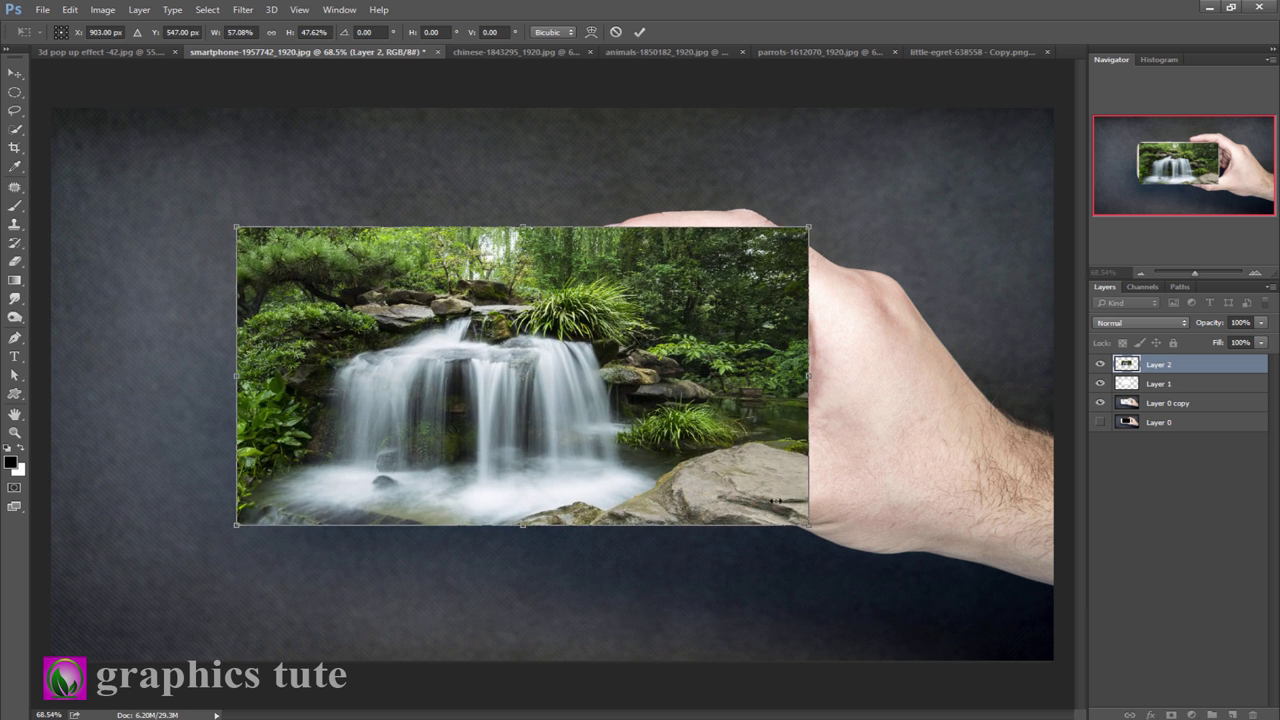
drag(740, 490, 812, 523)
mouse_move(705, 478)
mouse_down()
mouse_move(710, 515)
mouse_move(704, 476)
mouse_up()
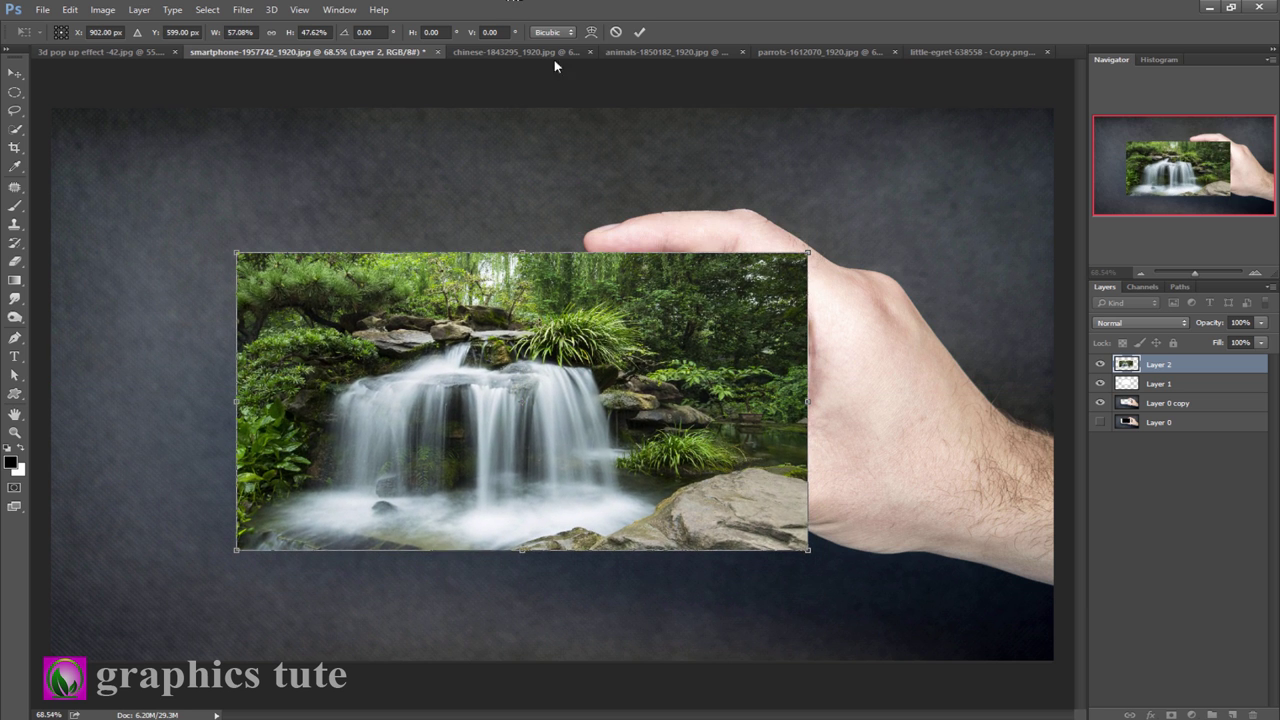
drag(522, 551, 522, 601)
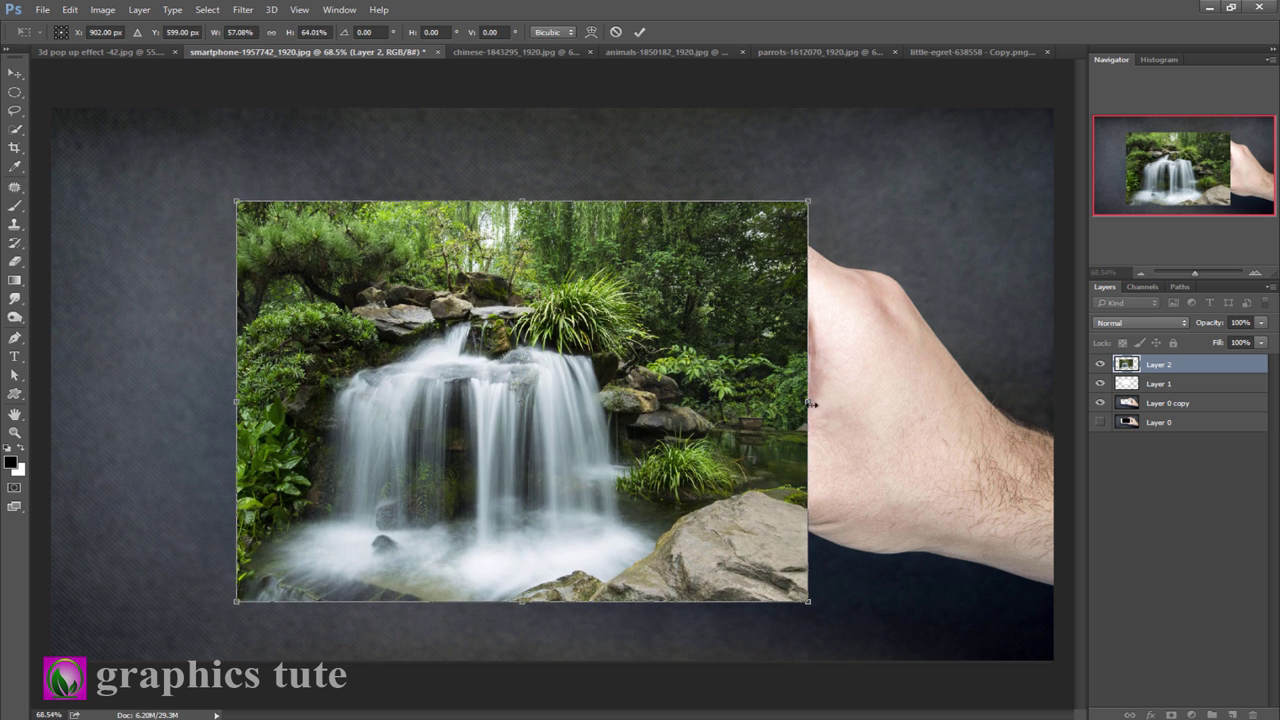
drag(812, 404, 857, 403)
mouse_move(749, 407)
mouse_down()
mouse_move(780, 480)
mouse_move(795, 468)
mouse_up()
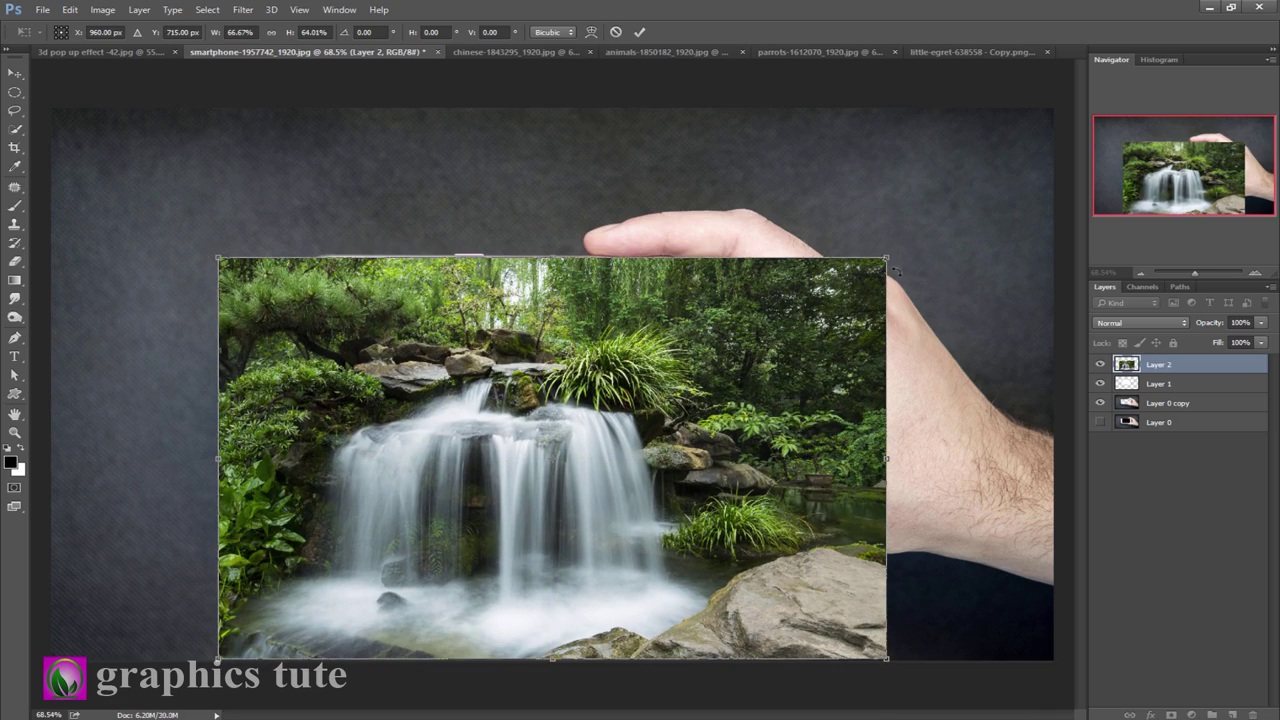
drag(890, 257, 943, 223)
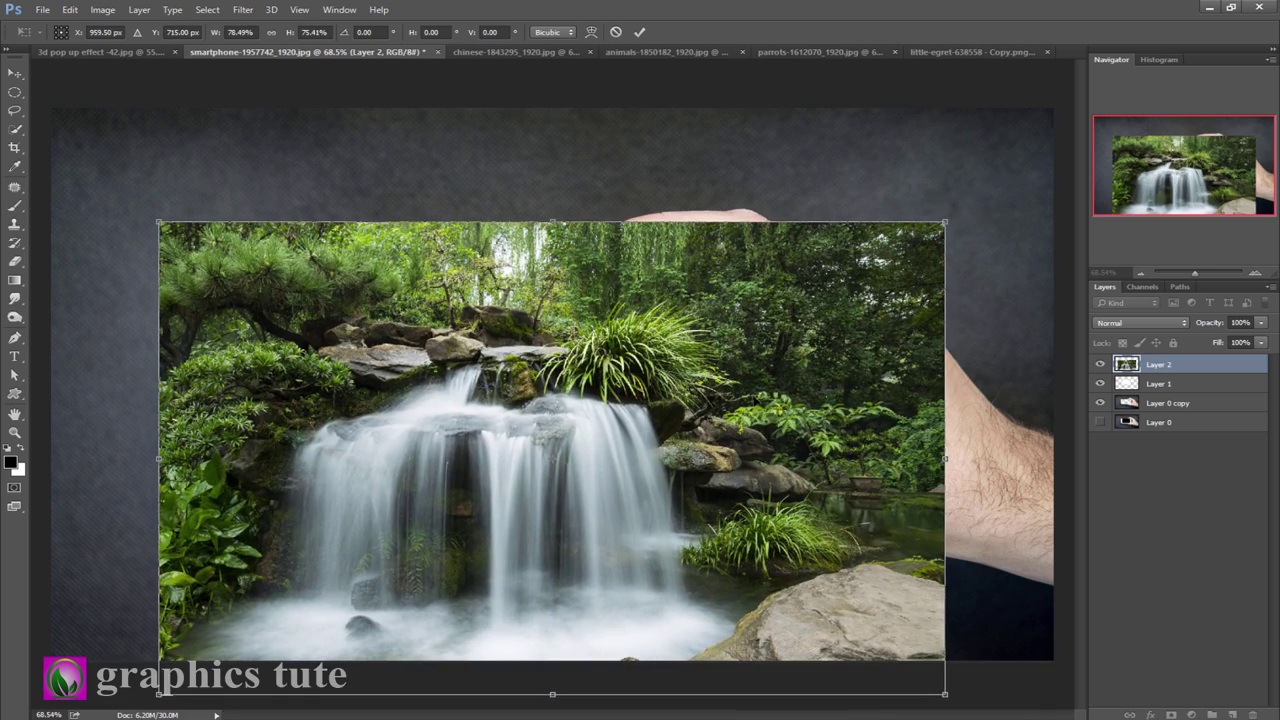
drag(752, 397, 880, 330)
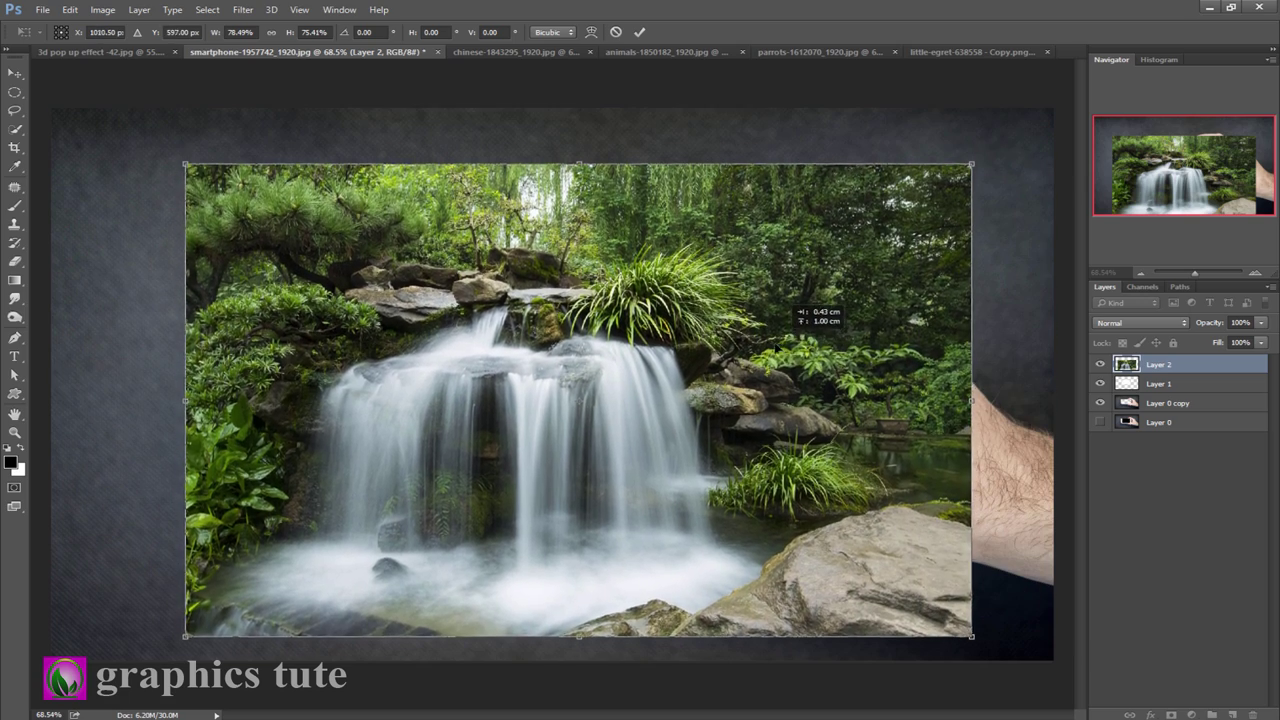
drag(752, 397, 601, 394)
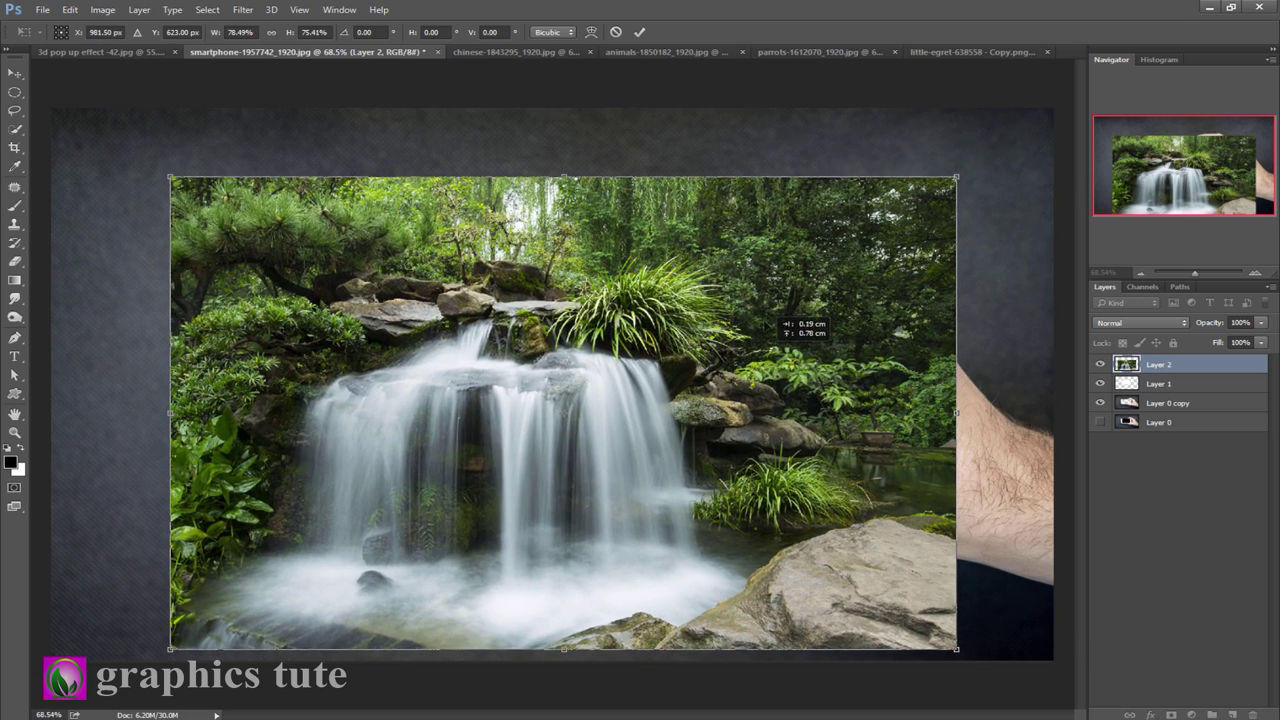
click(643, 33)
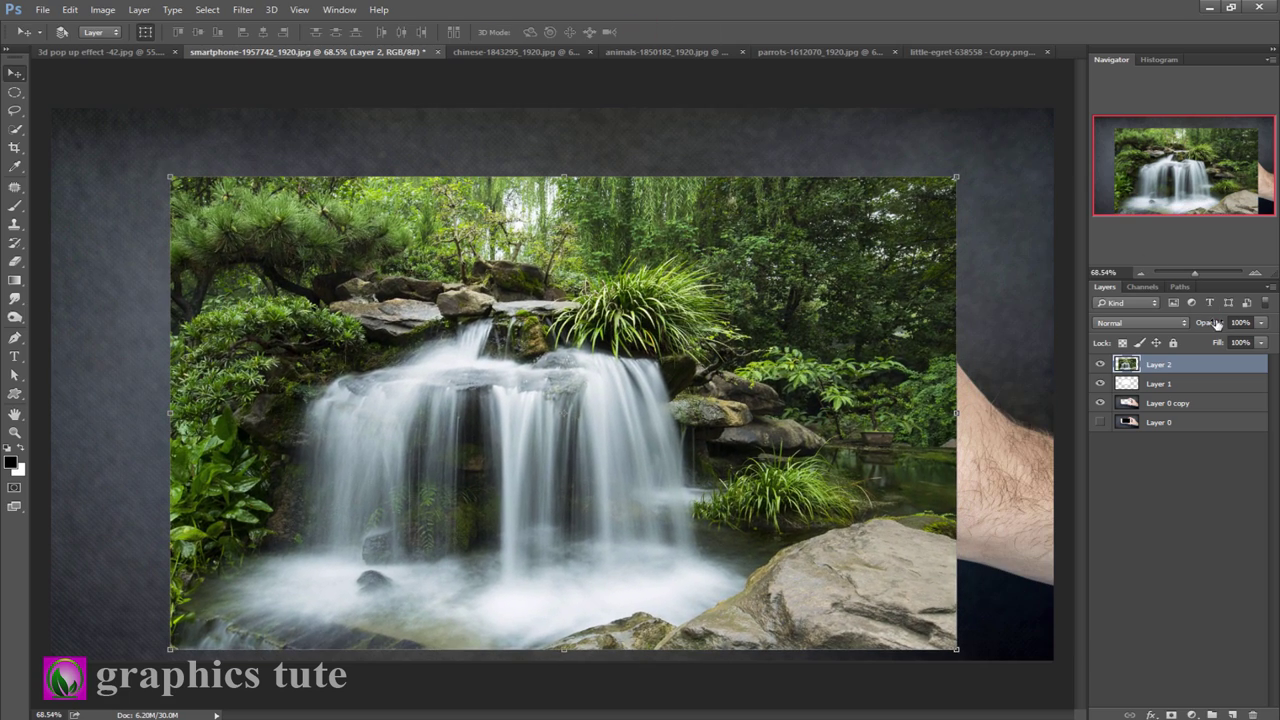
Set waterfall Layer 2 to 58% opacity and rescale it to about 74% over the phone
drag(1217, 323, 1175, 325)
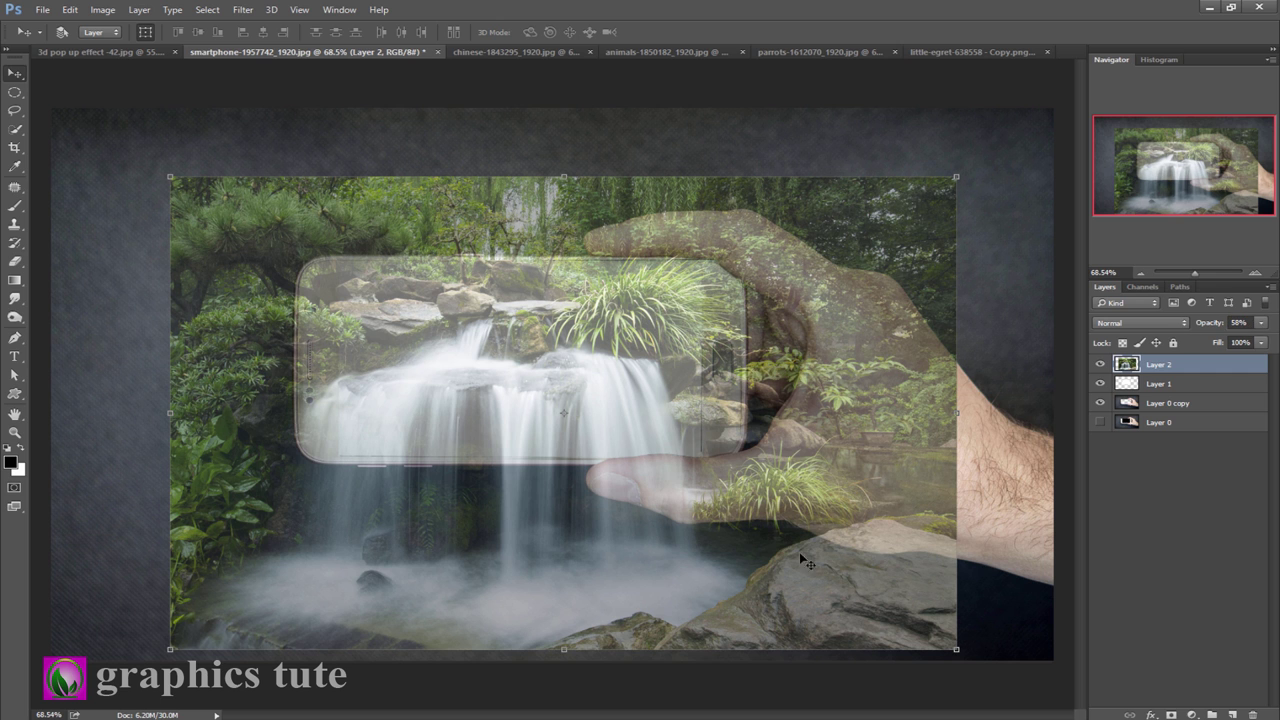
drag(501, 383, 544, 397)
key(ctrl+t)
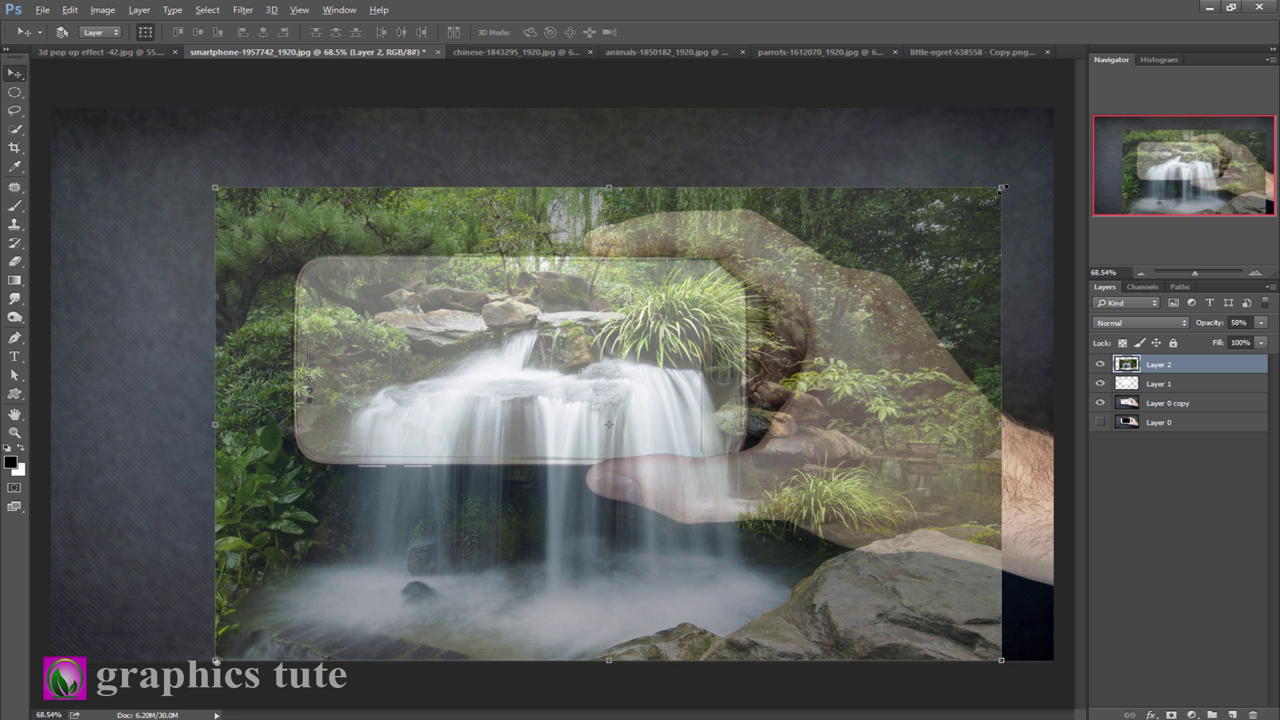
drag(1003, 187, 955, 215)
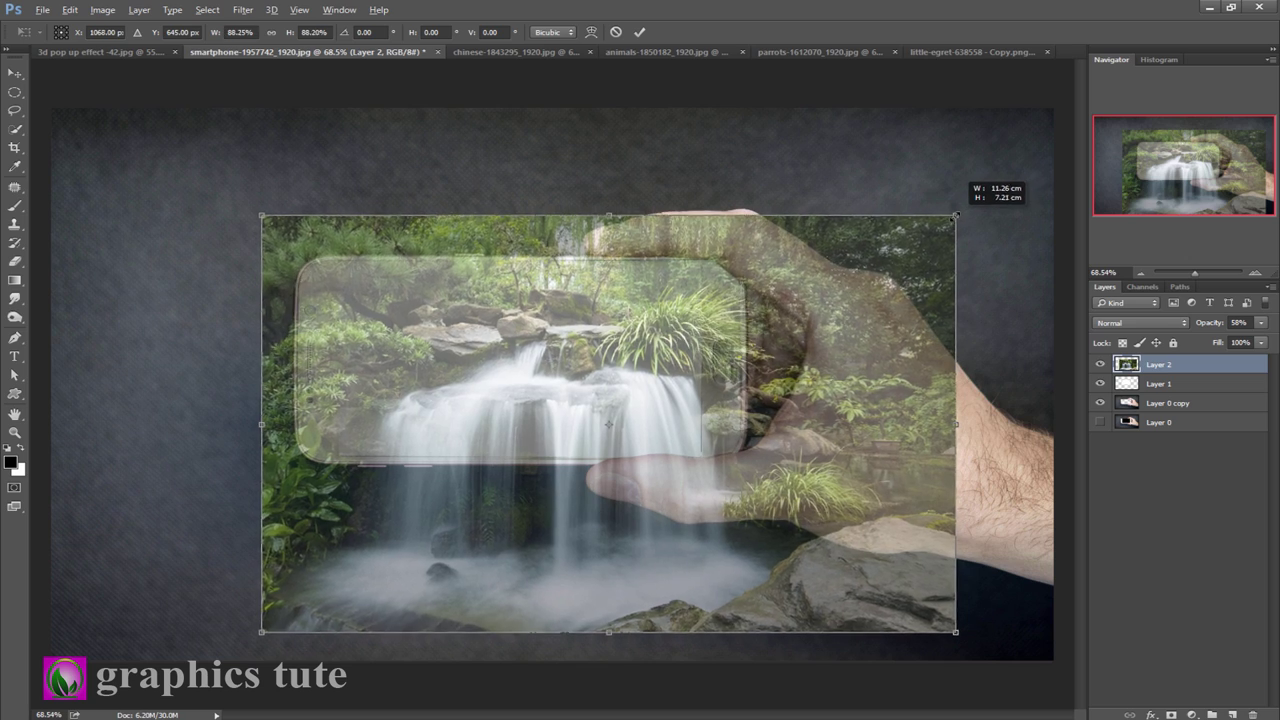
drag(955, 215, 918, 242)
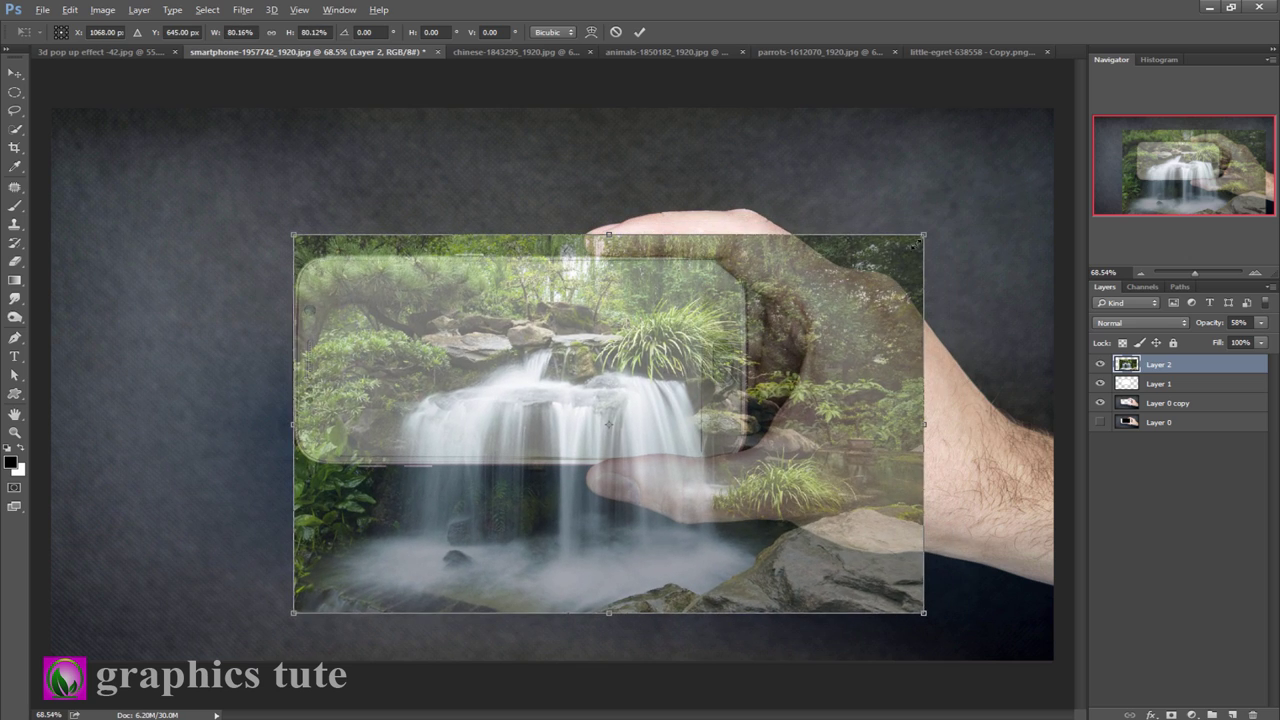
drag(666, 376, 622, 385)
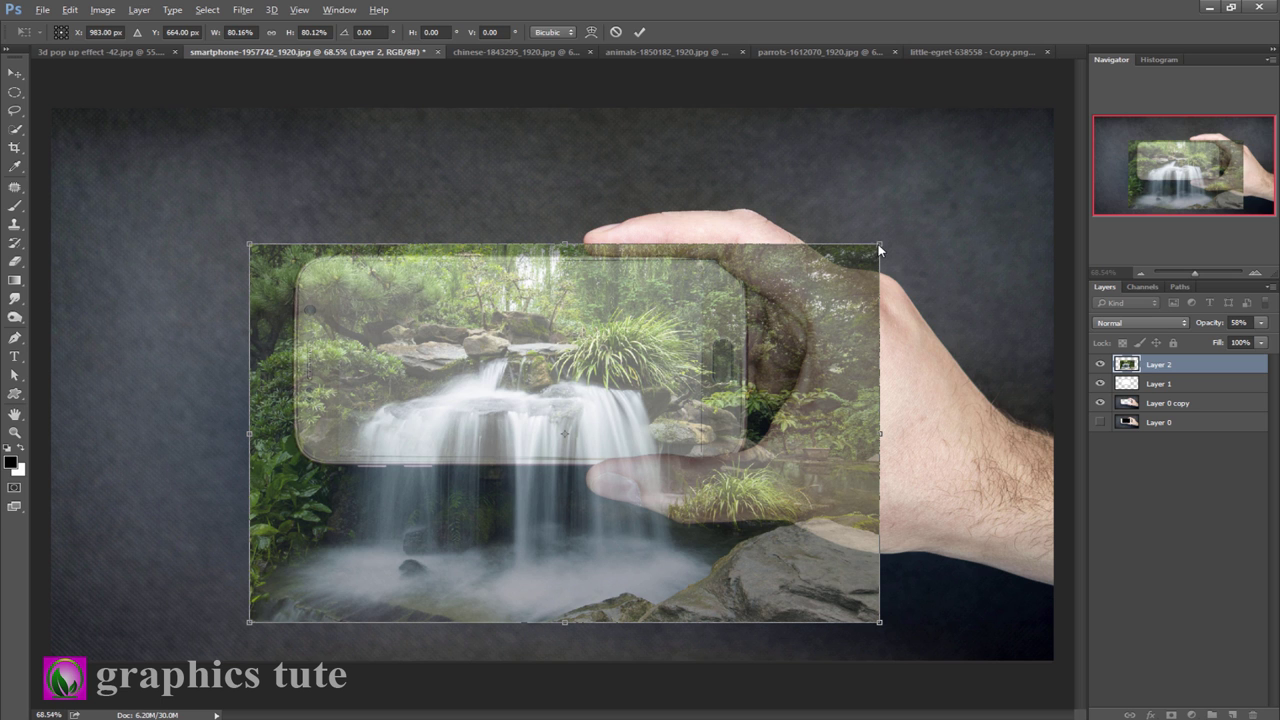
drag(879, 241, 855, 259)
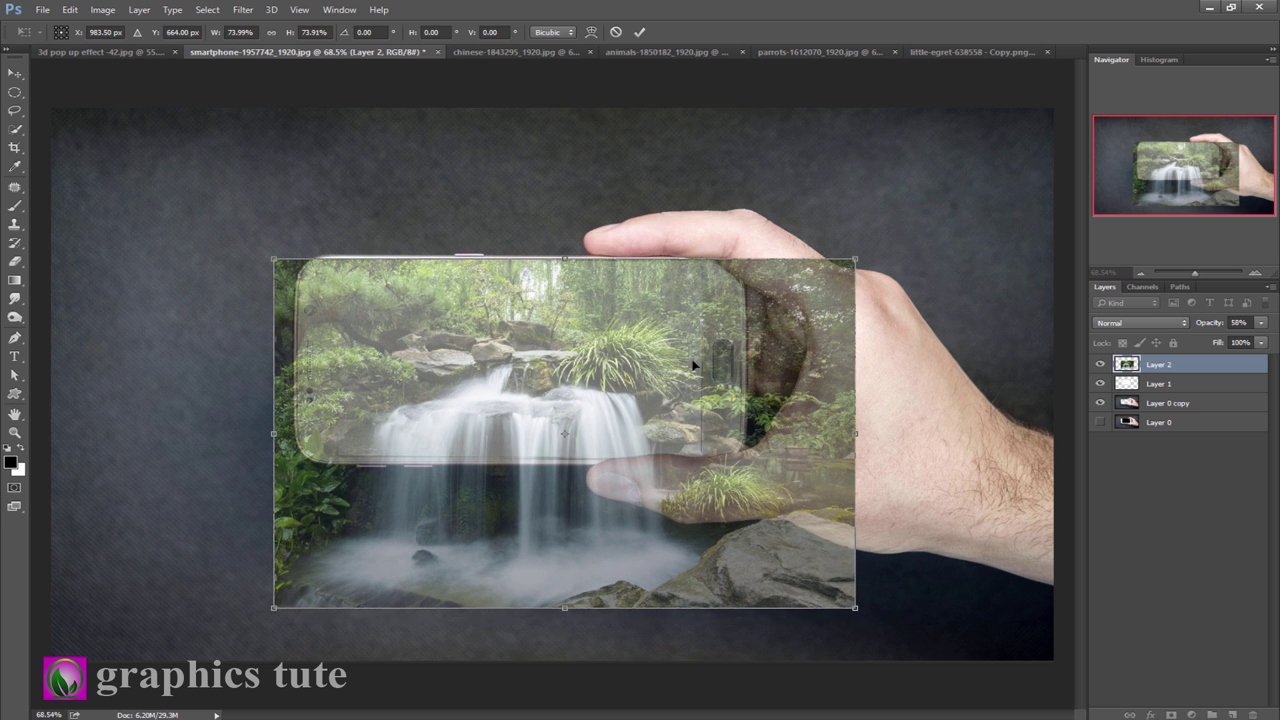
drag(671, 377, 686, 366)
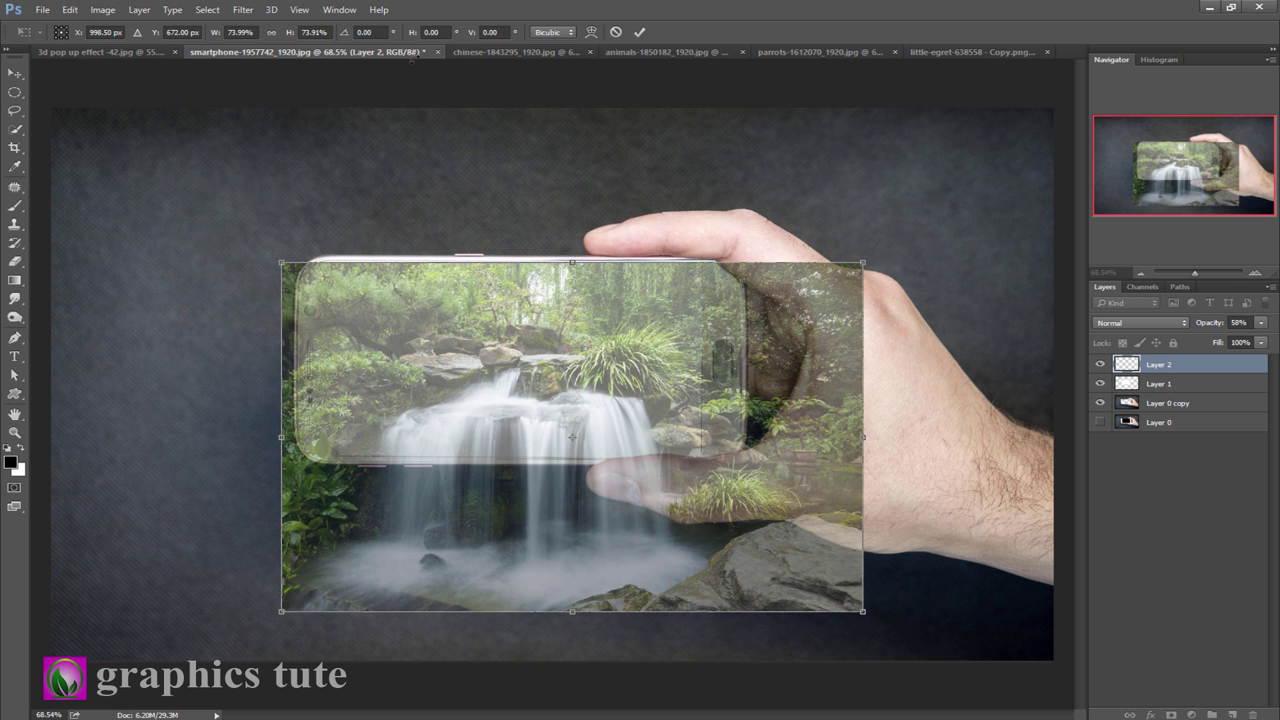
Check the reference, then shrink the waterfall to about 78% and stretch it toward the canvas bottom
click(127, 55)
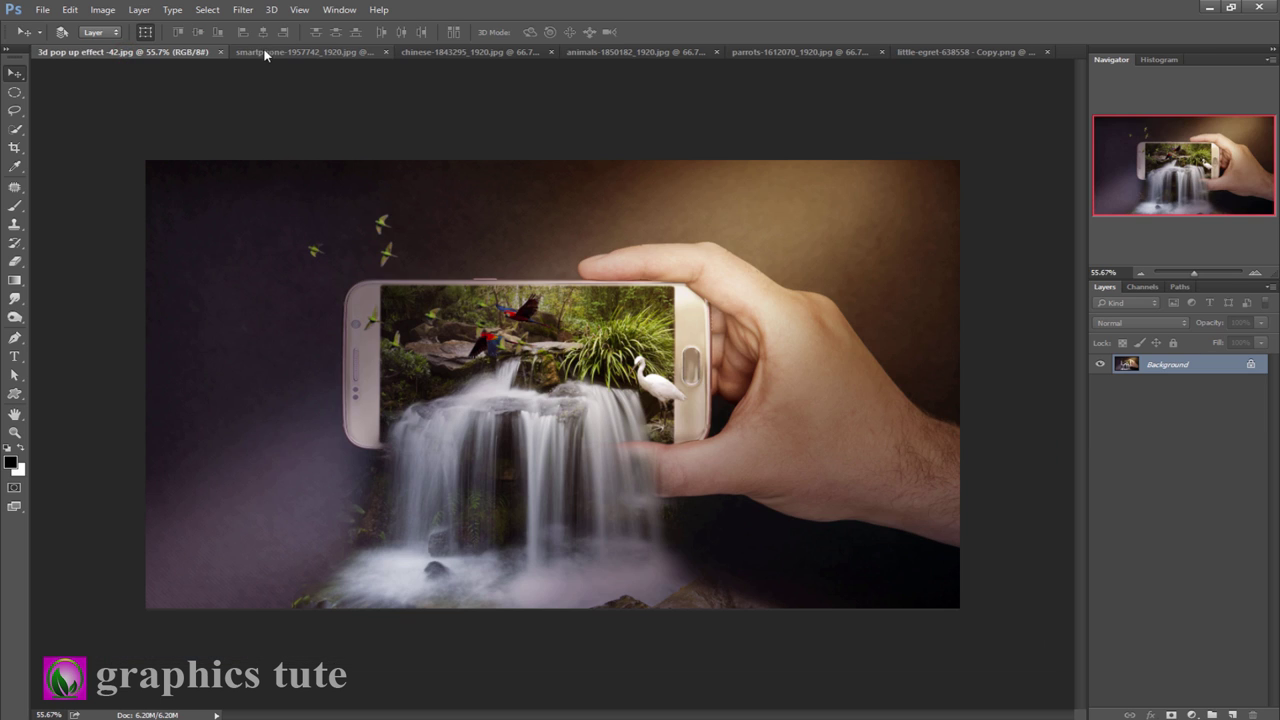
click(300, 52)
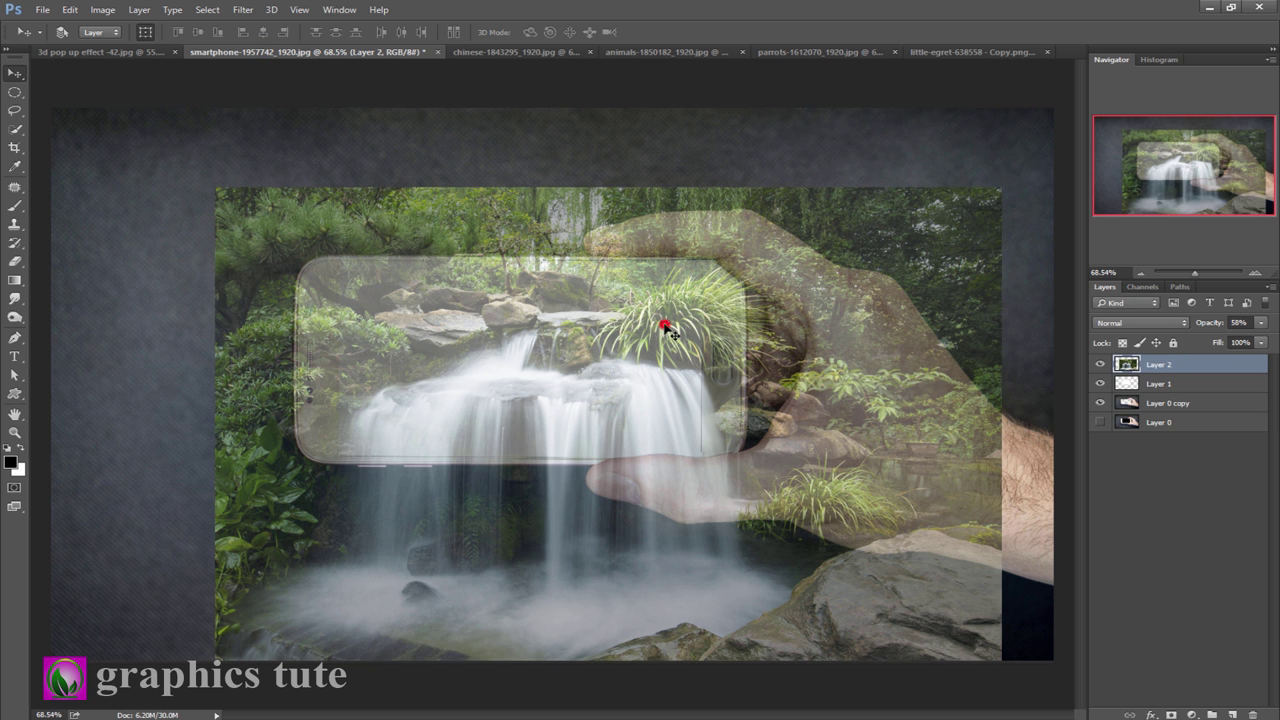
drag(673, 341, 631, 388)
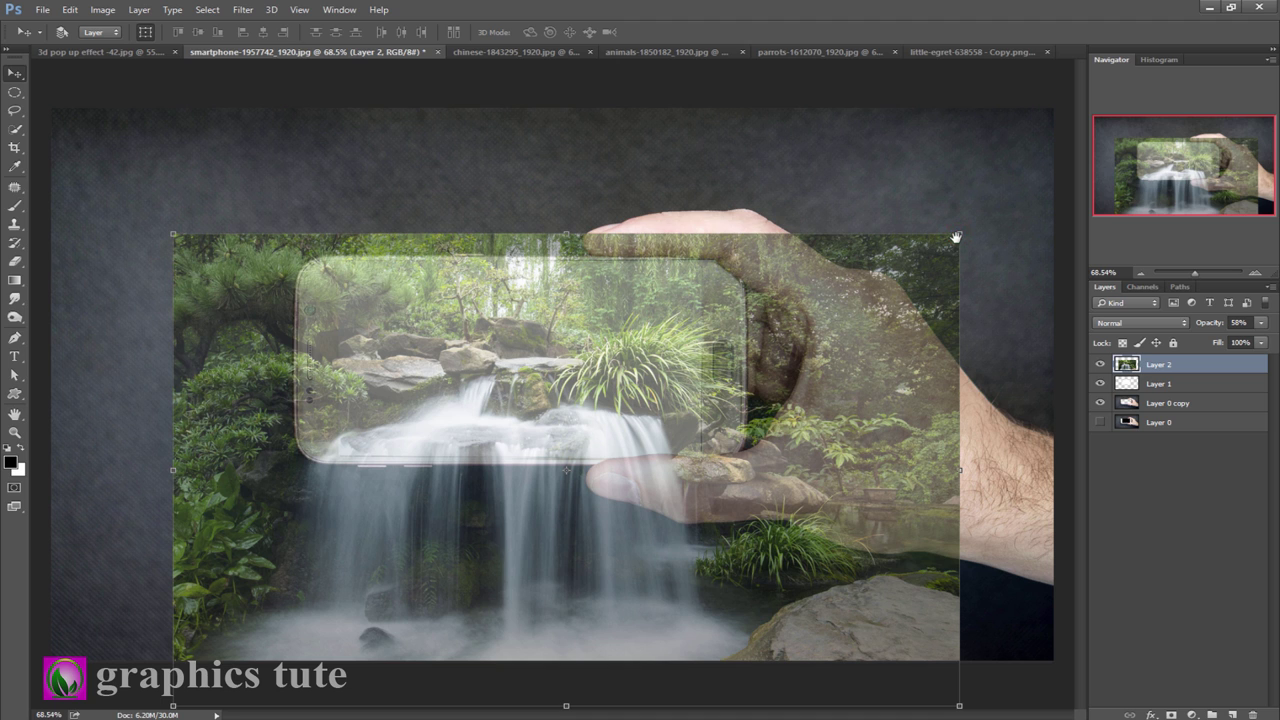
drag(959, 234, 897, 247)
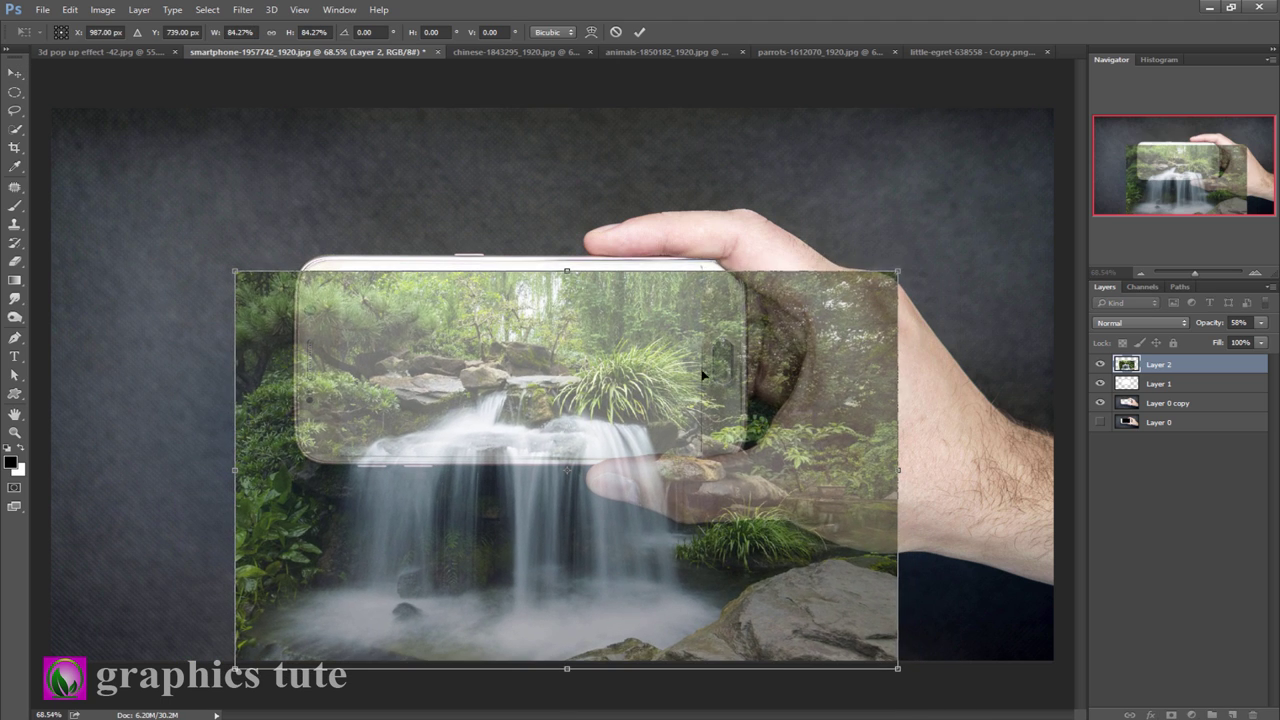
drag(686, 376, 680, 354)
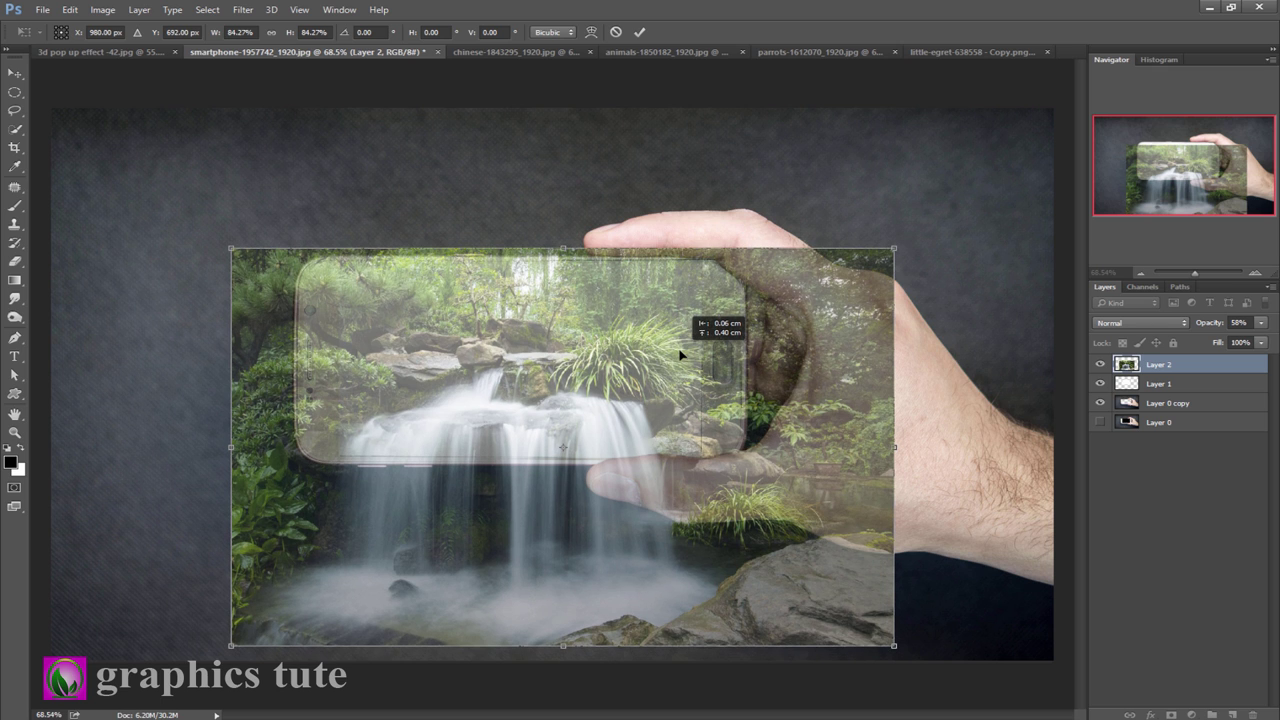
drag(680, 354, 684, 352)
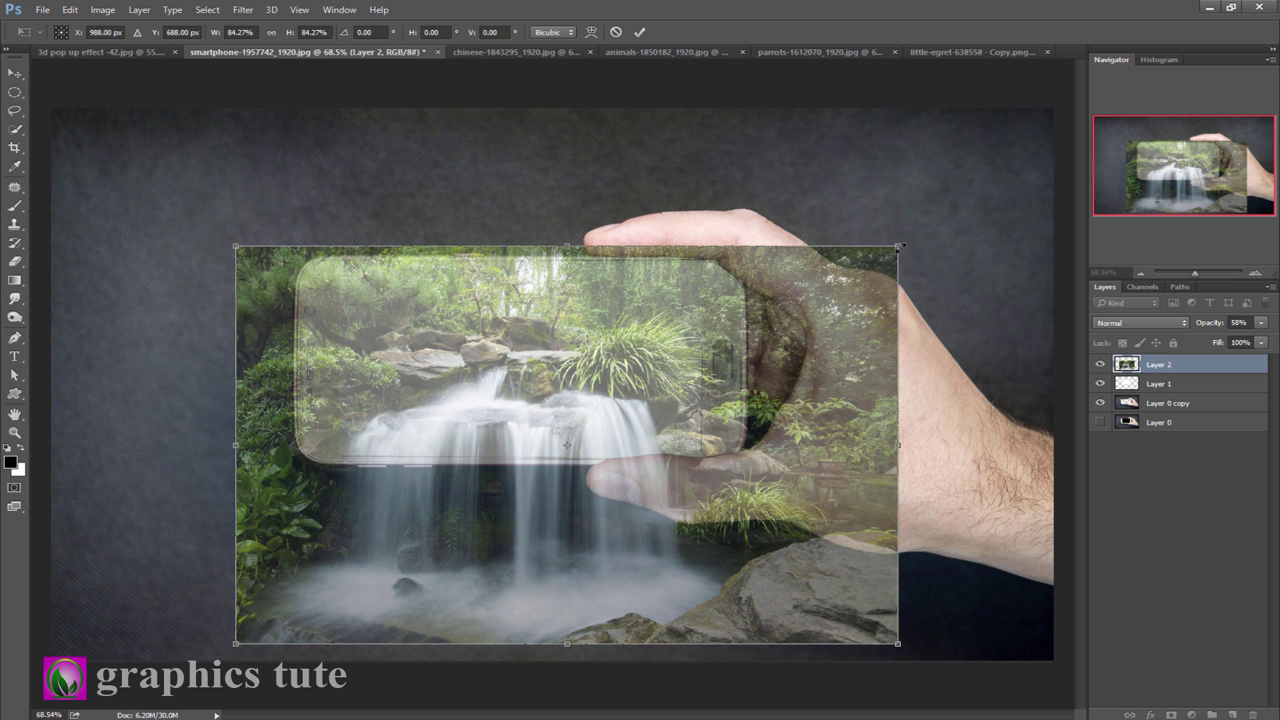
drag(899, 247, 876, 262)
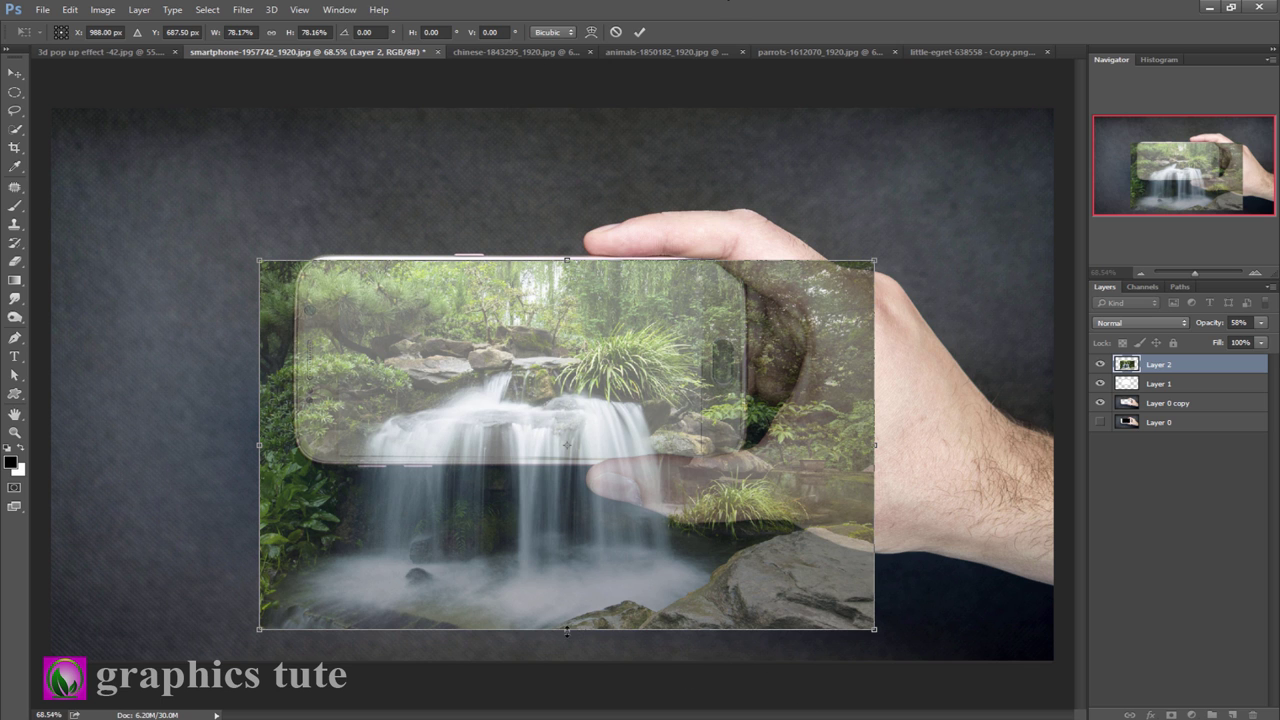
drag(567, 630, 566, 677)
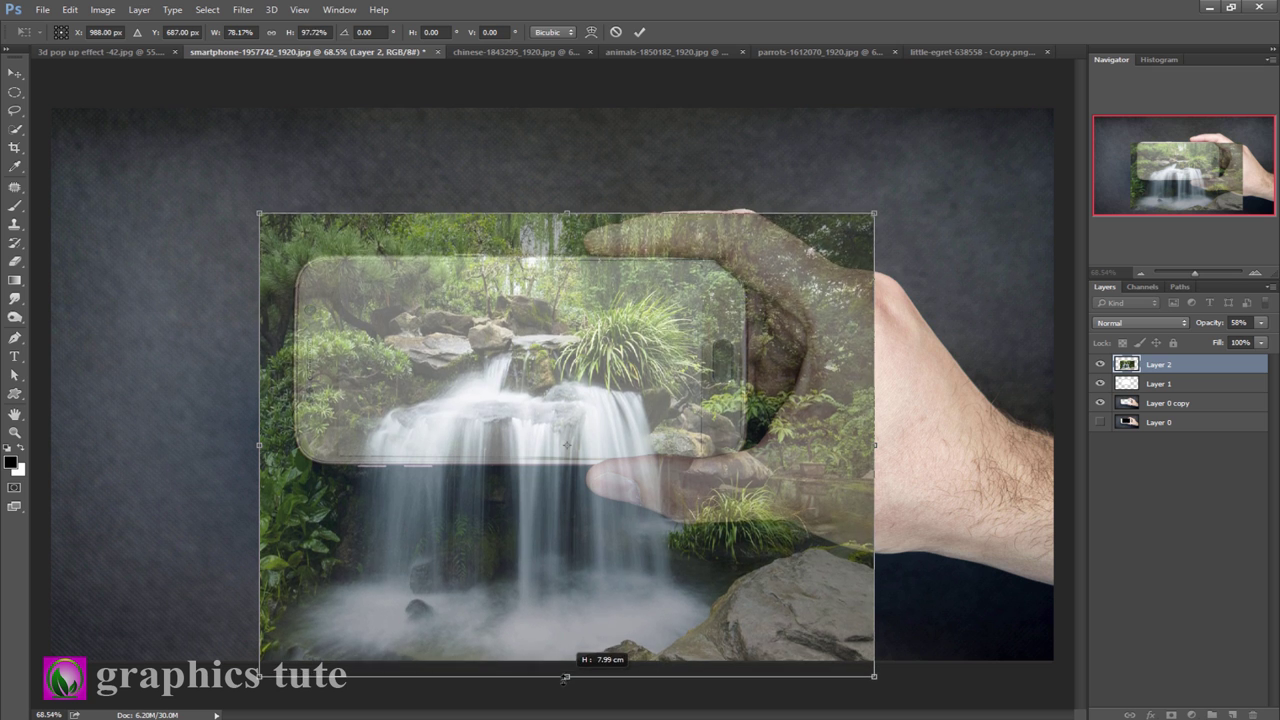
drag(566, 677, 566, 687)
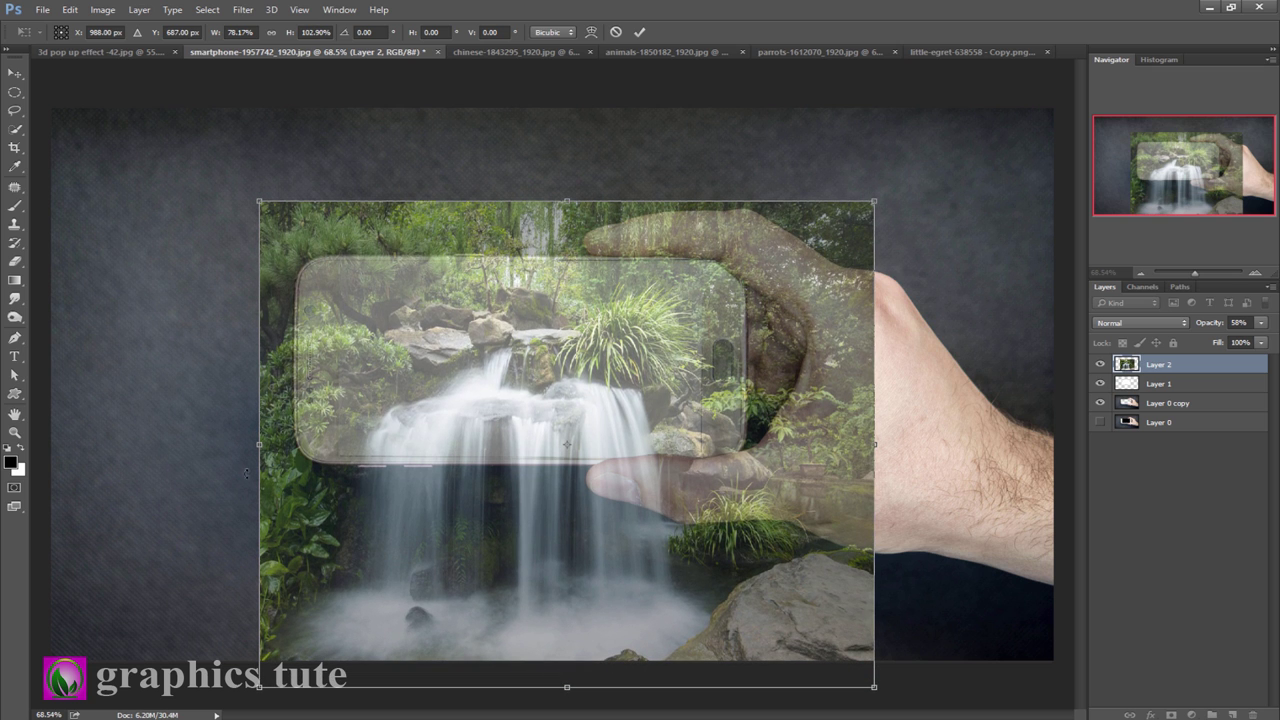
Widen the waterfall on both sides, nudge it into place over the phone, and apply the transform
drag(879, 448, 888, 448)
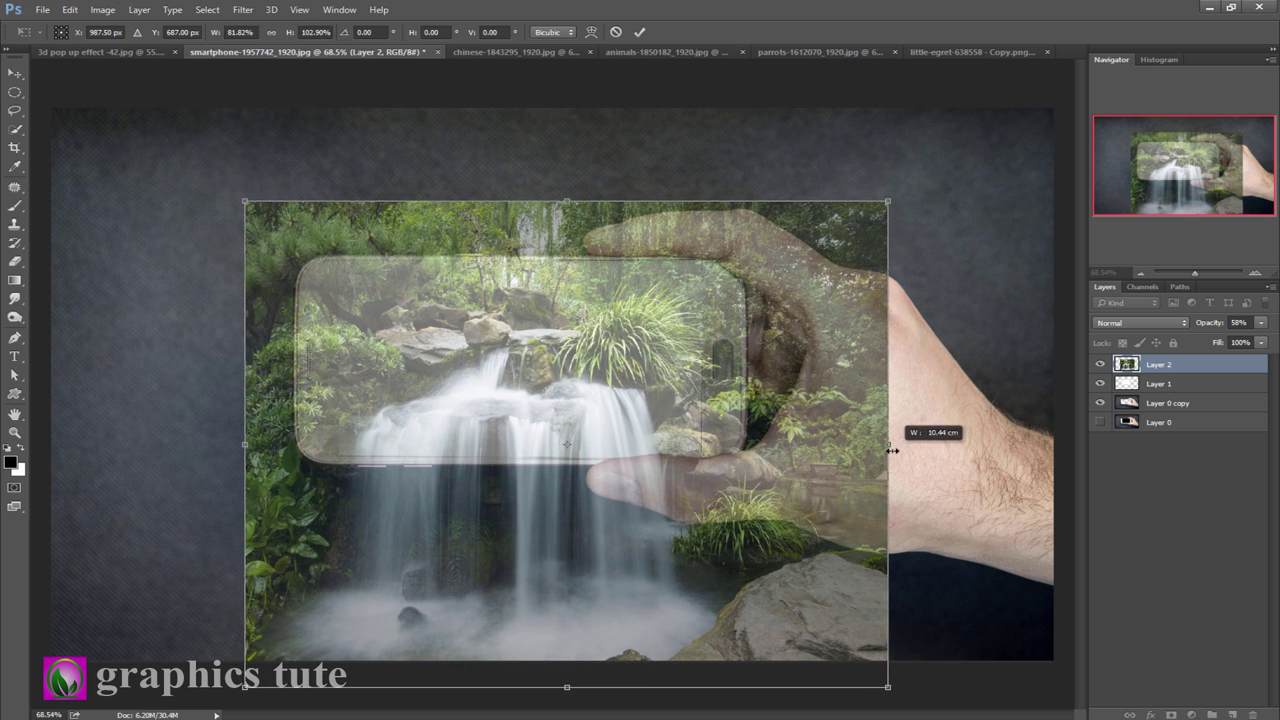
drag(543, 427, 538, 426)
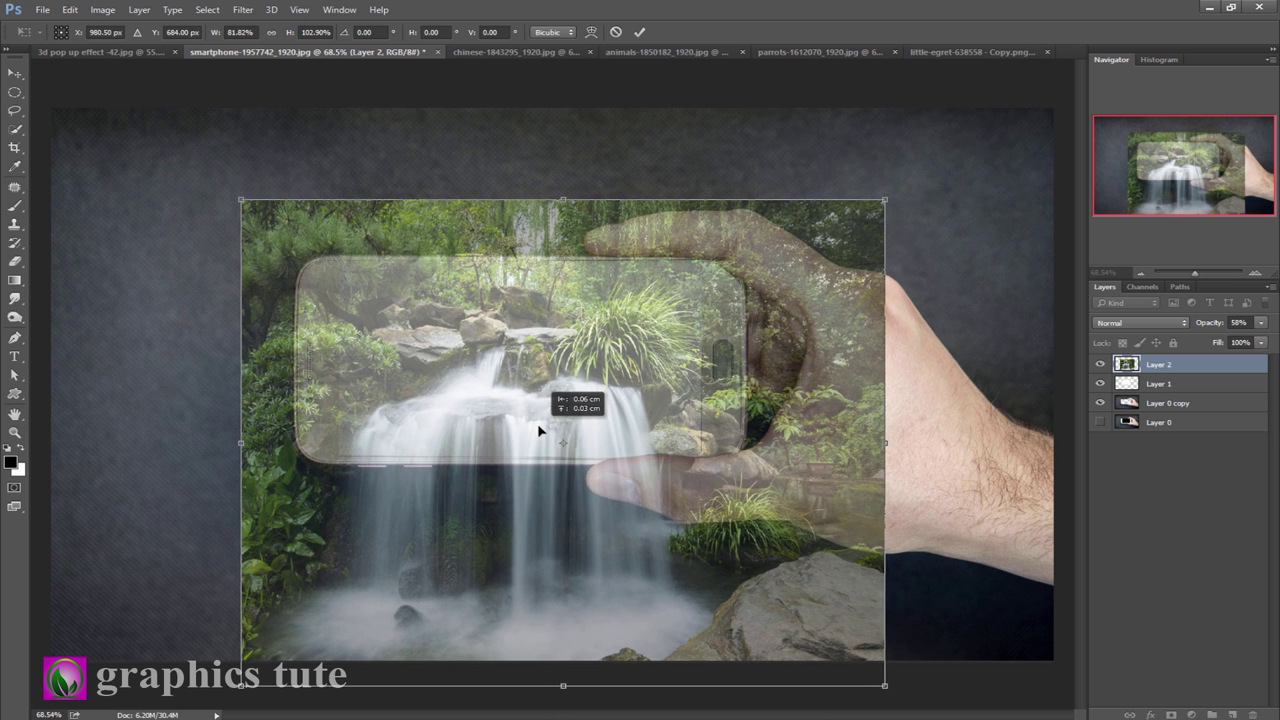
drag(537, 423, 536, 432)
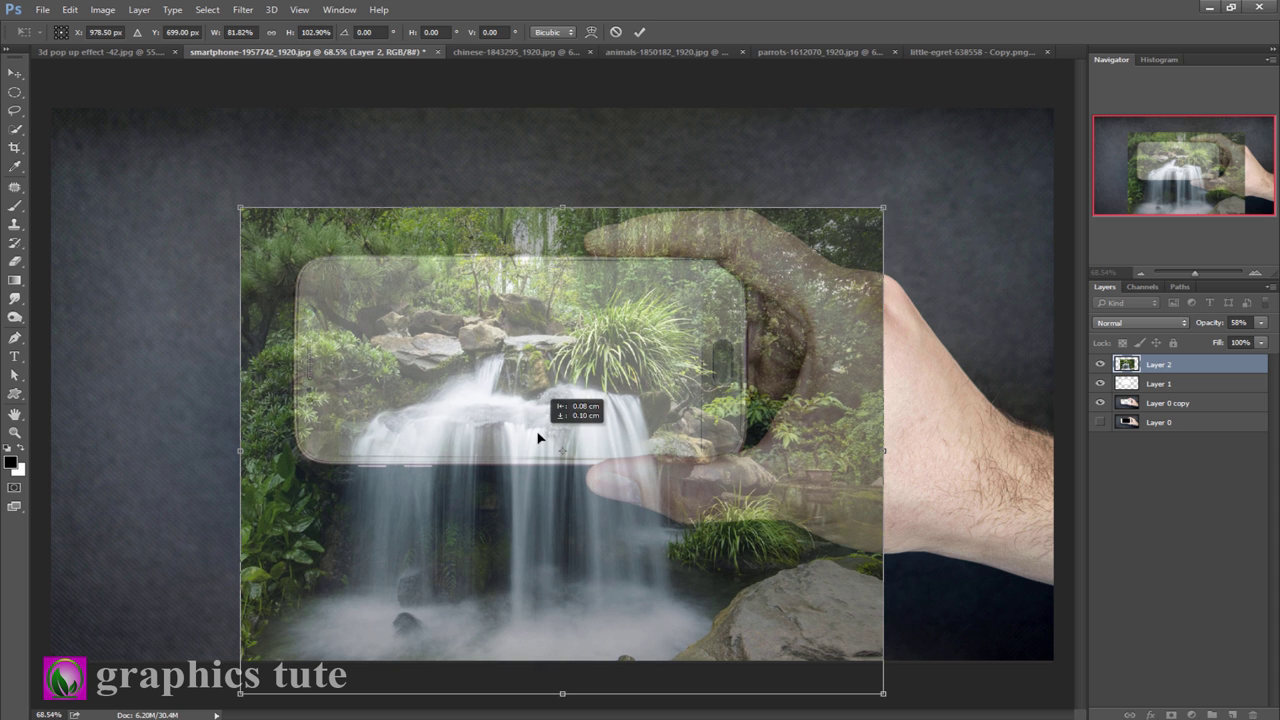
drag(889, 455, 899, 450)
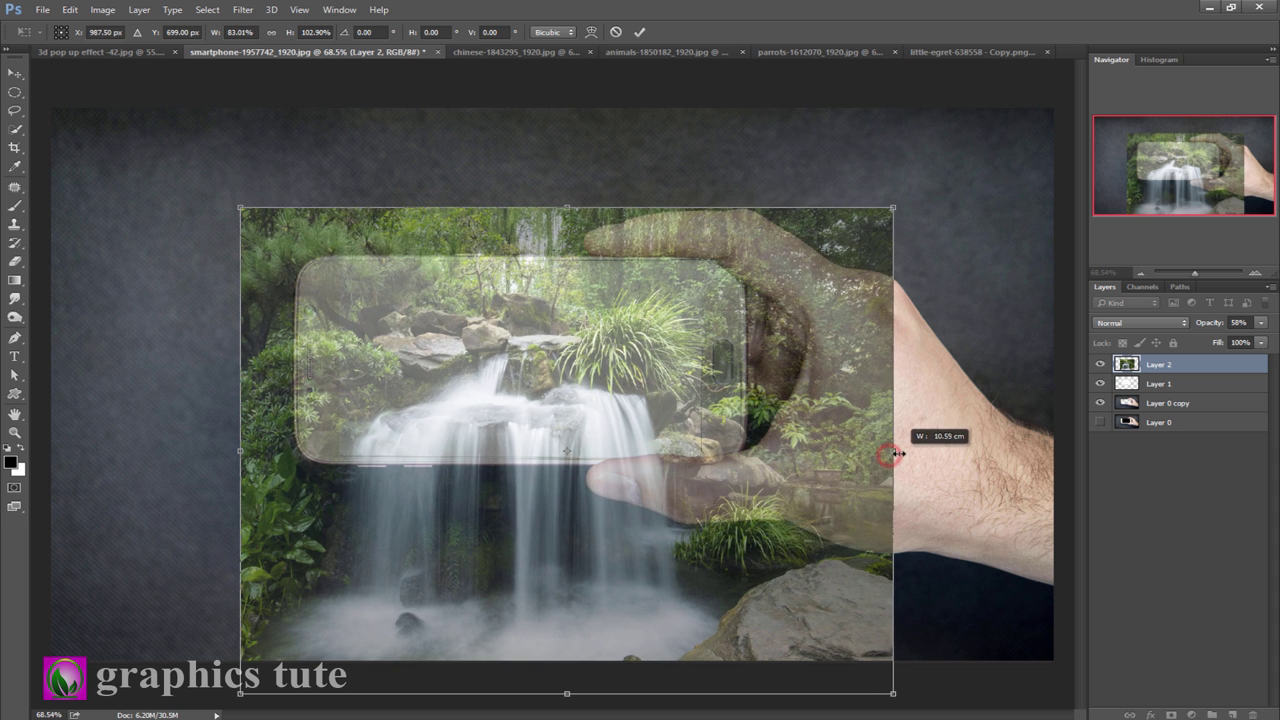
drag(234, 453, 226, 451)
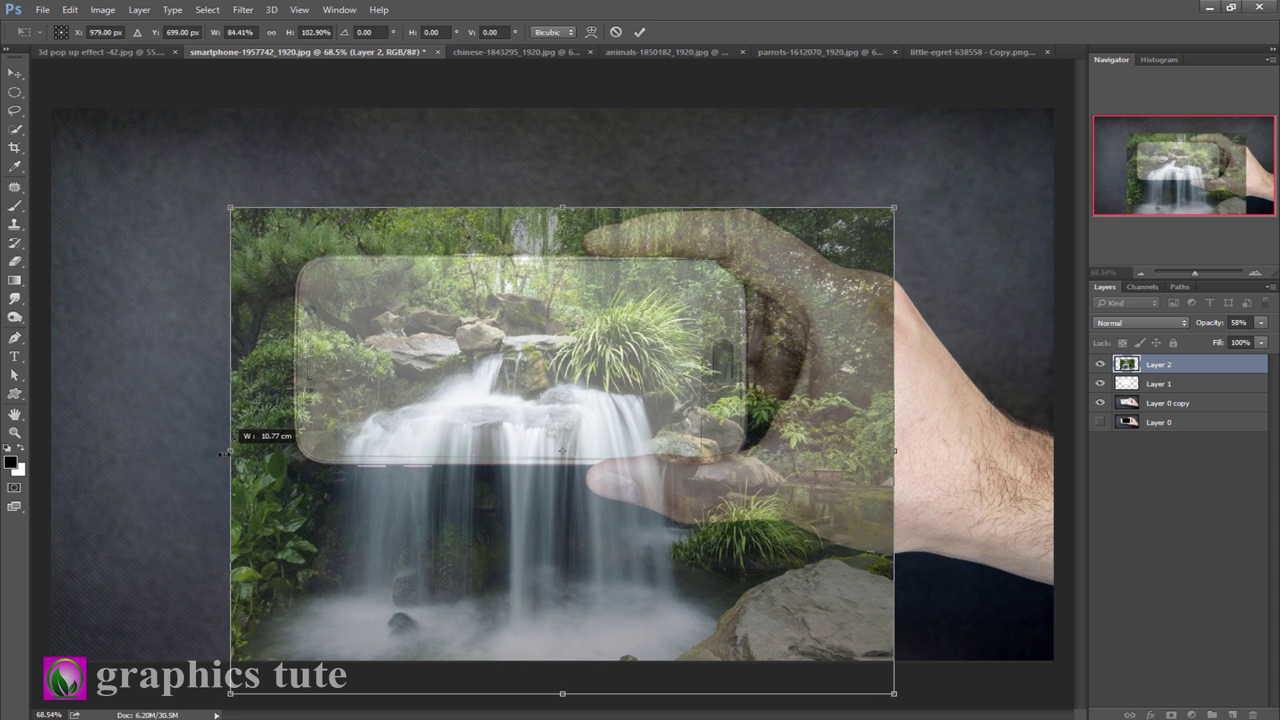
drag(517, 402, 535, 409)
click(640, 32)
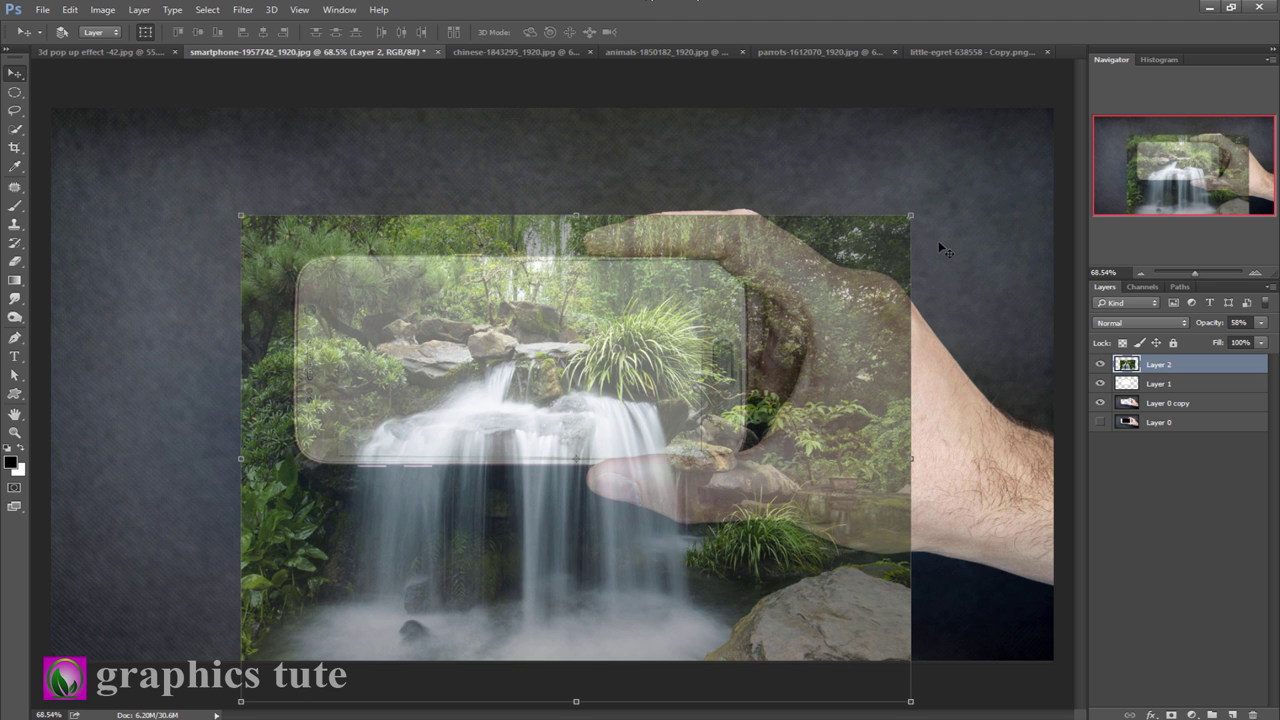
Nudge the waterfall and widen it slightly on each side, then apply the final size
click(664, 360)
drag(664, 360, 666, 370)
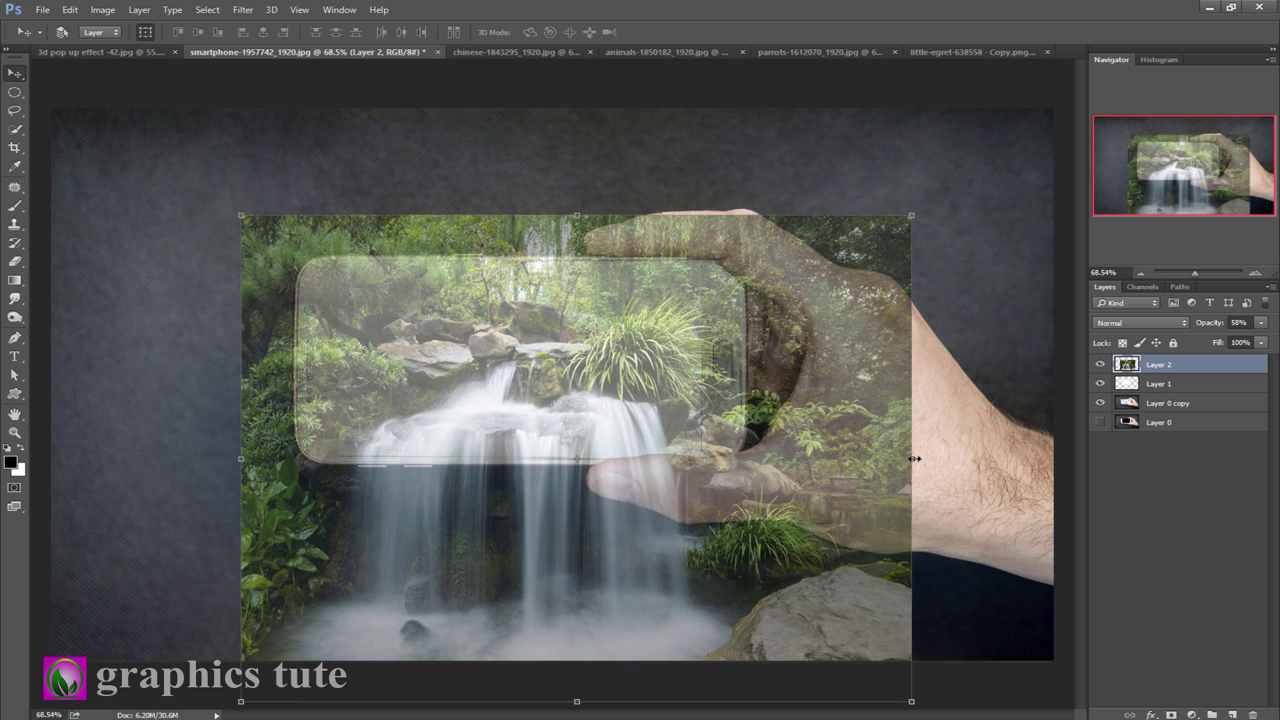
drag(913, 458, 915, 458)
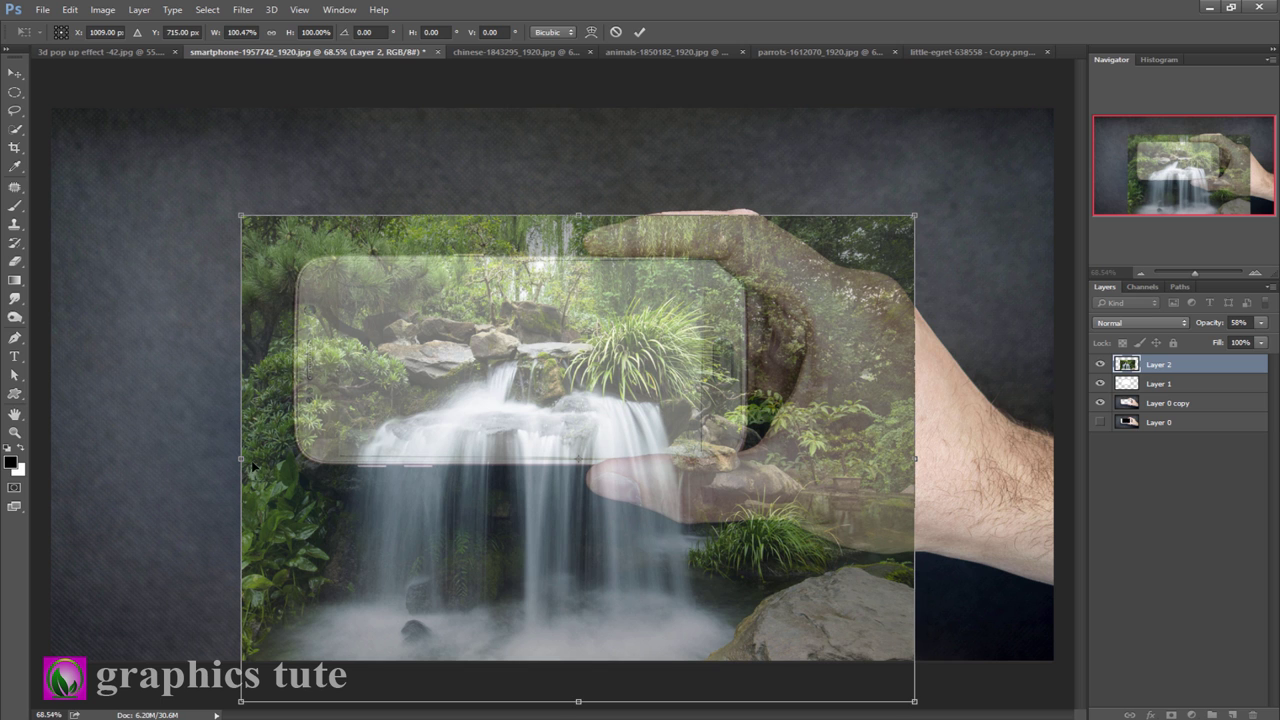
drag(241, 461, 235, 458)
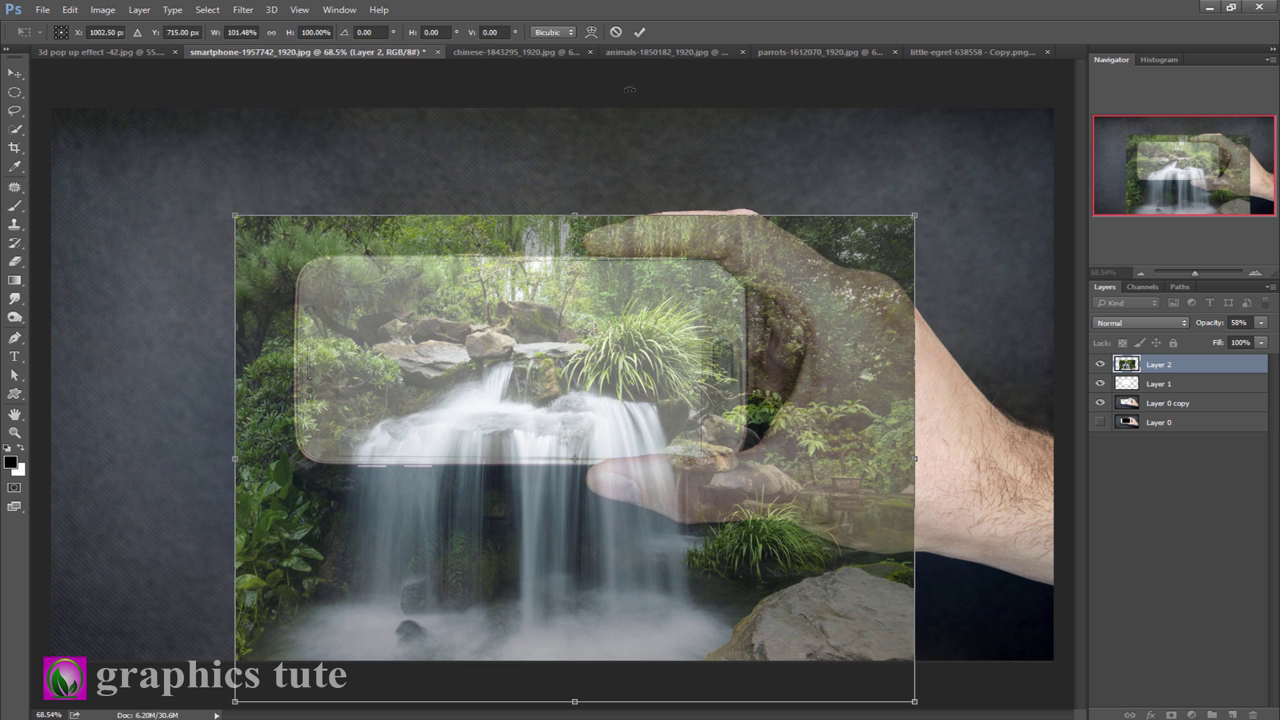
click(640, 32)
Clip Layer 2 to the phone screen at 100% opacity and duplicate it as Layer 2 copy
right_click(1152, 372)
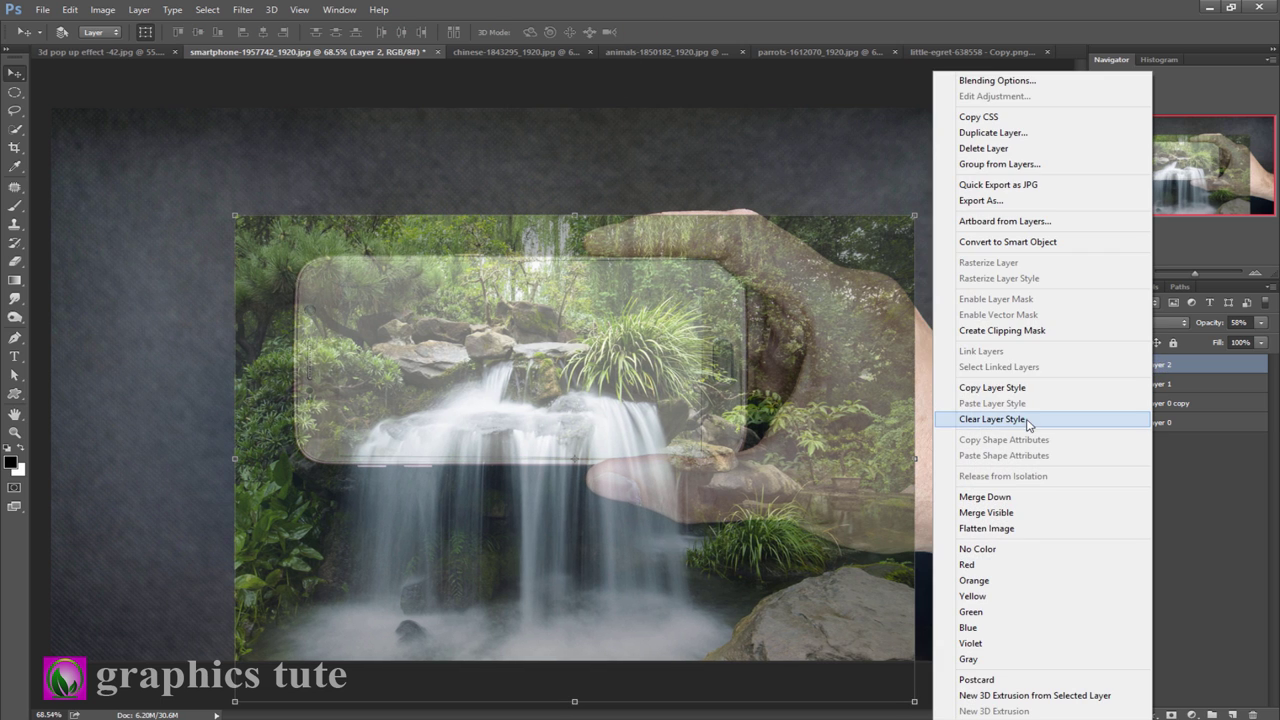
click(1014, 334)
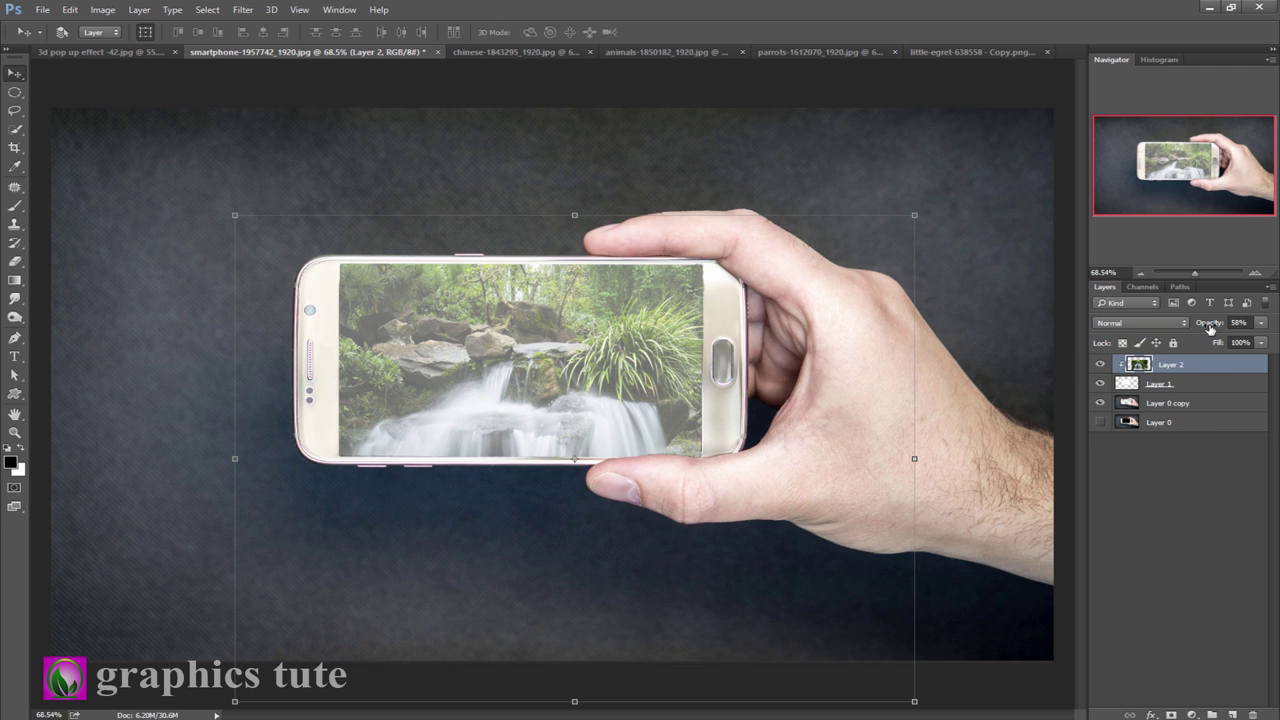
drag(1270, 324, 1277, 324)
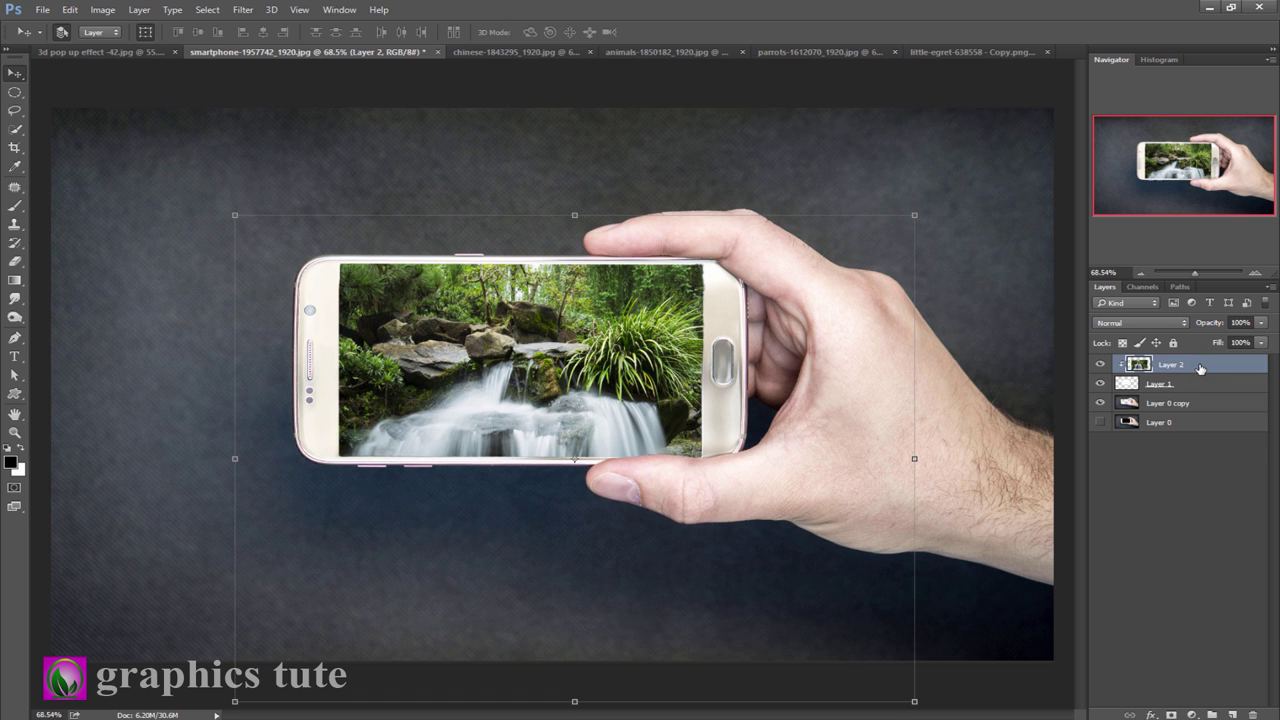
key(ctrl+j)
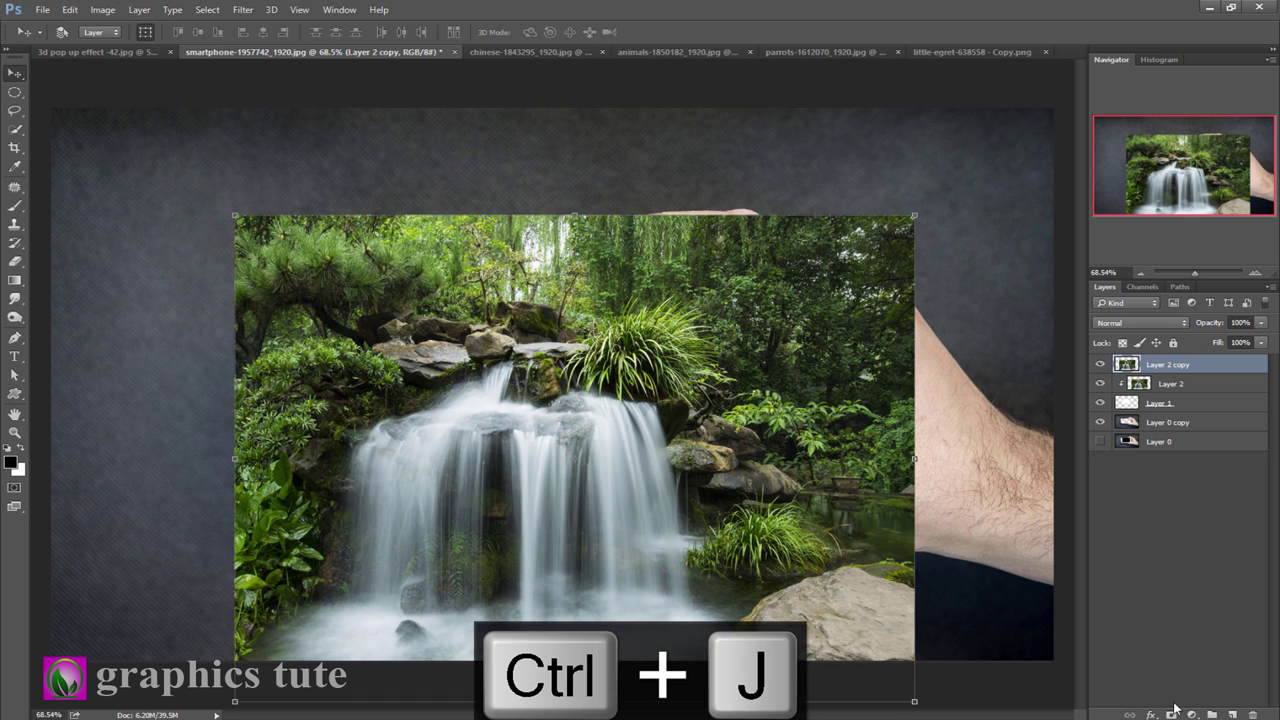
Give Layer 2 copy an inverted, hidden mask and ready a small white brush zoomed on the phone's lower area
click(1173, 714)
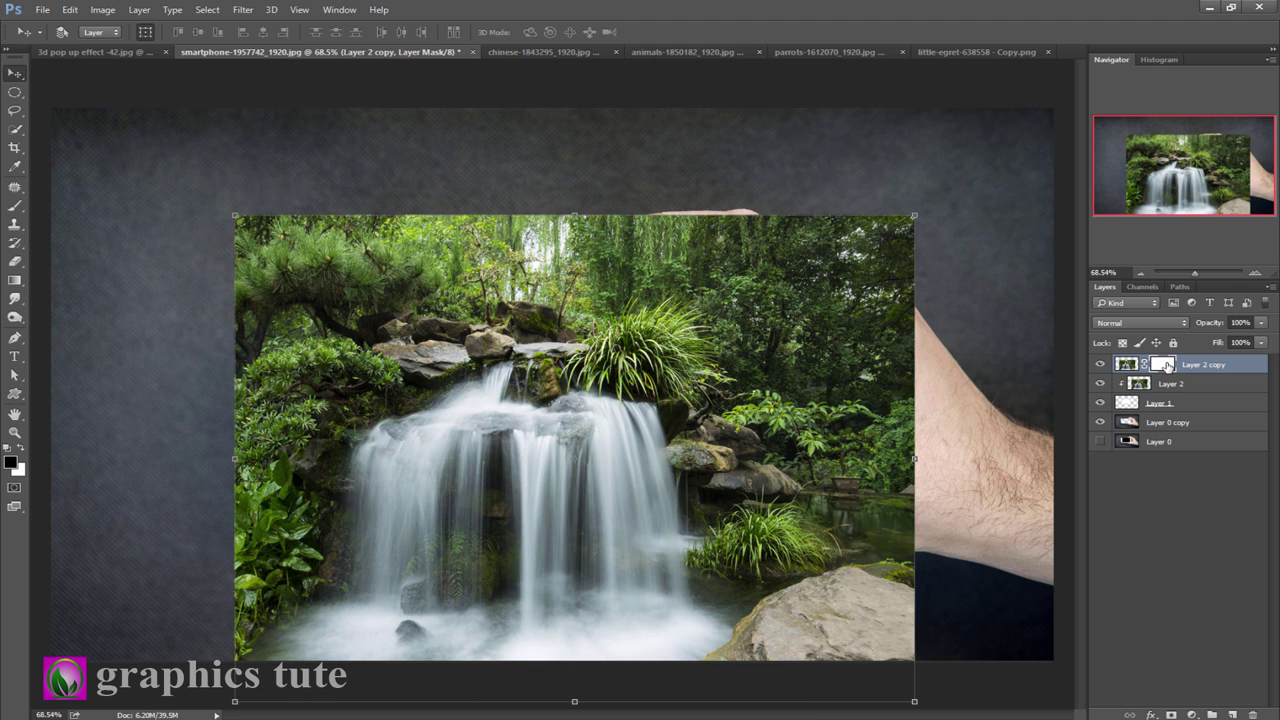
key(ctrl+i)
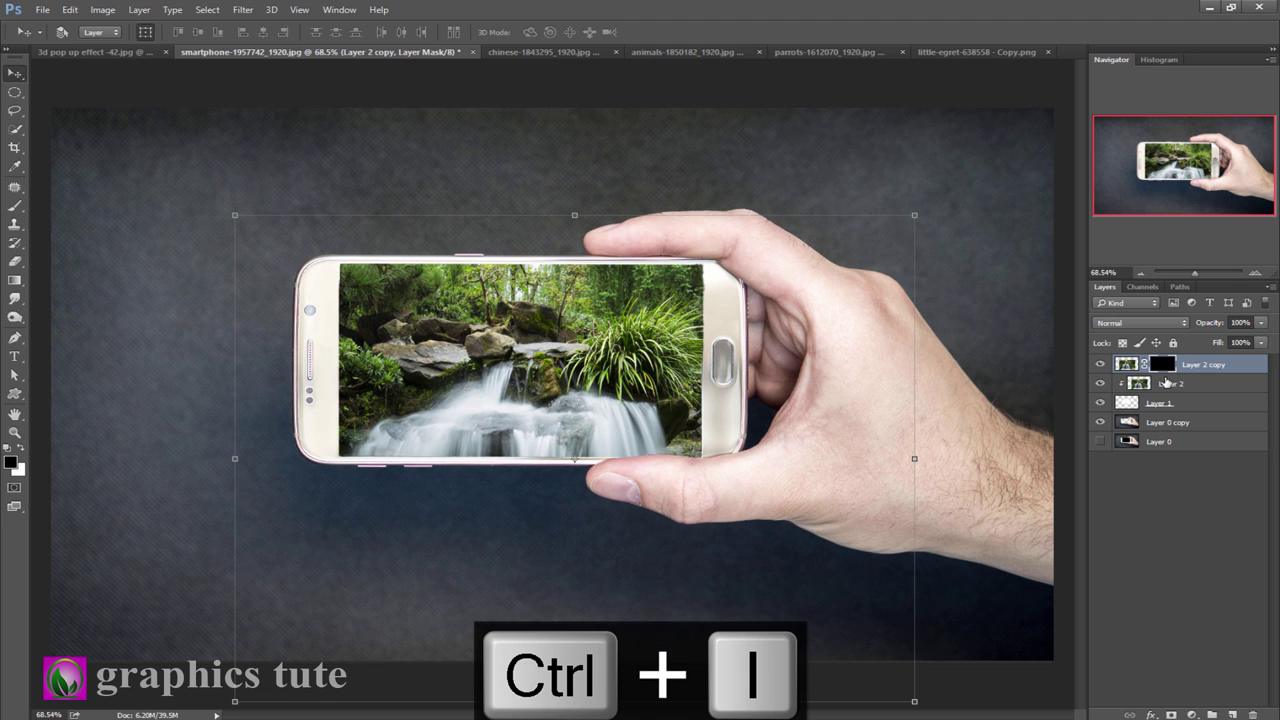
click(20, 206)
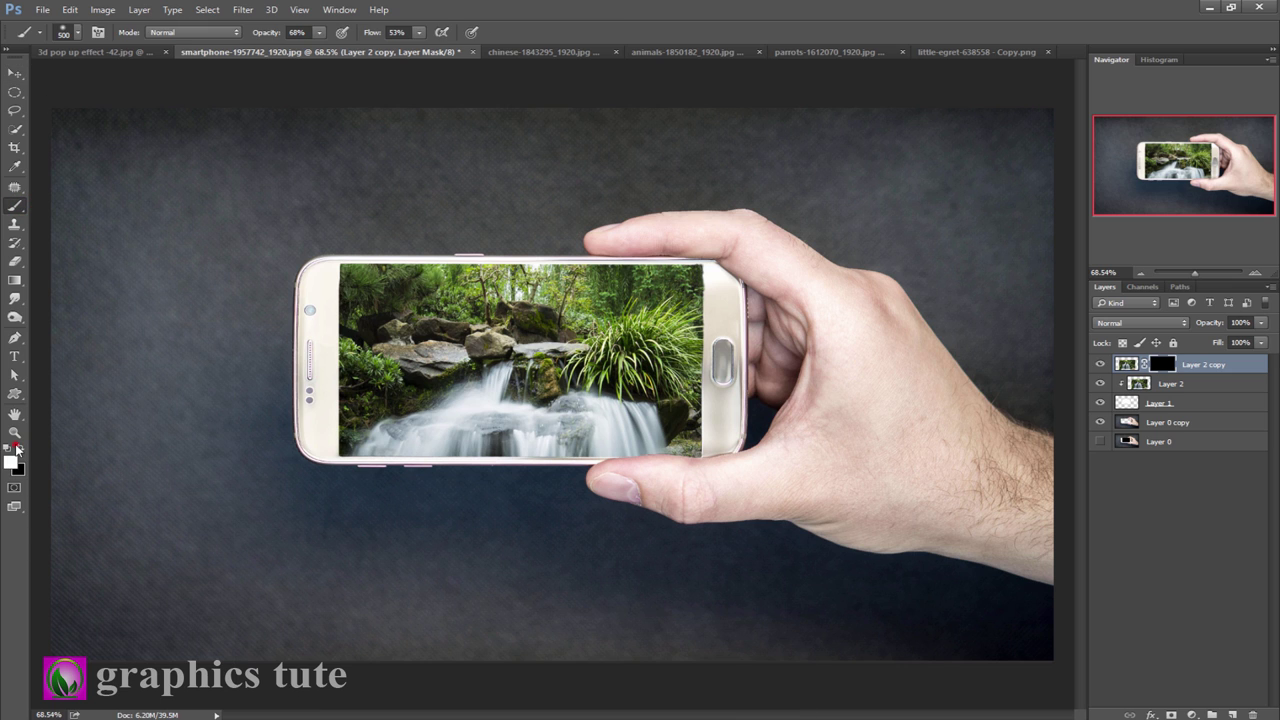
click(19, 448)
key(bracketleft)
key(bracketleft)
key(bracketleft)
key(bracketleft)
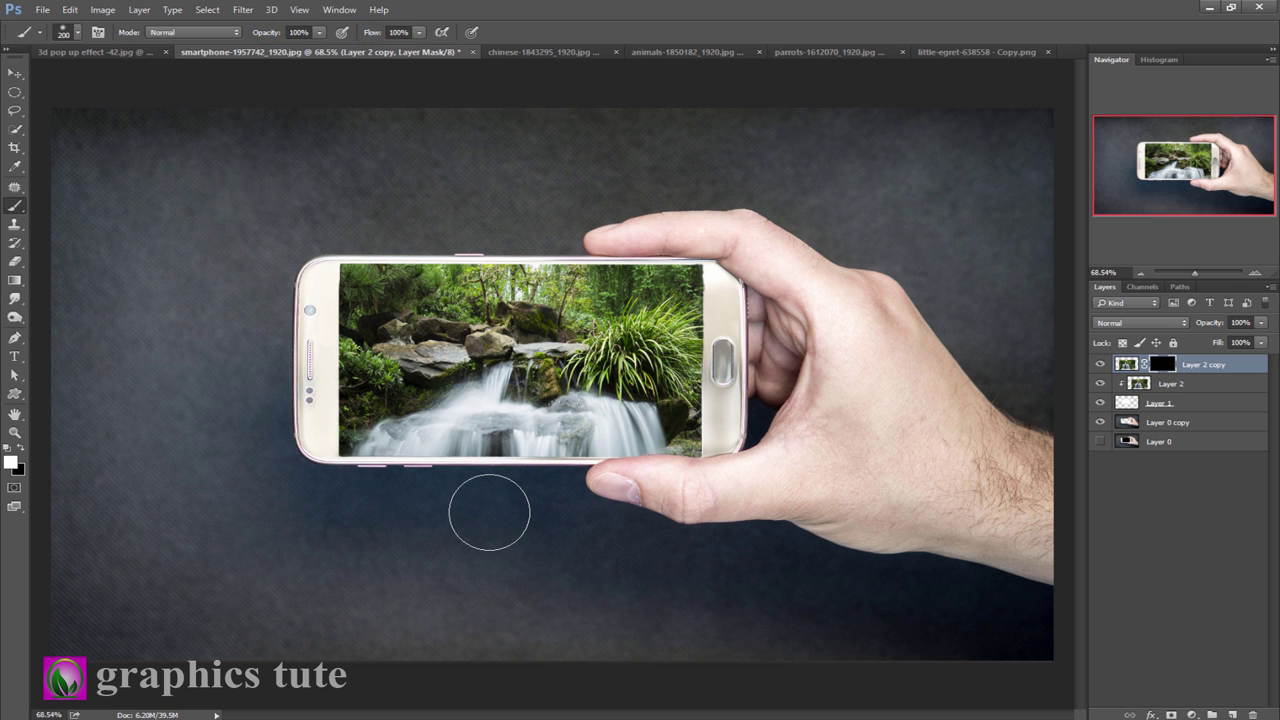
key(bracketleft)
key(z)
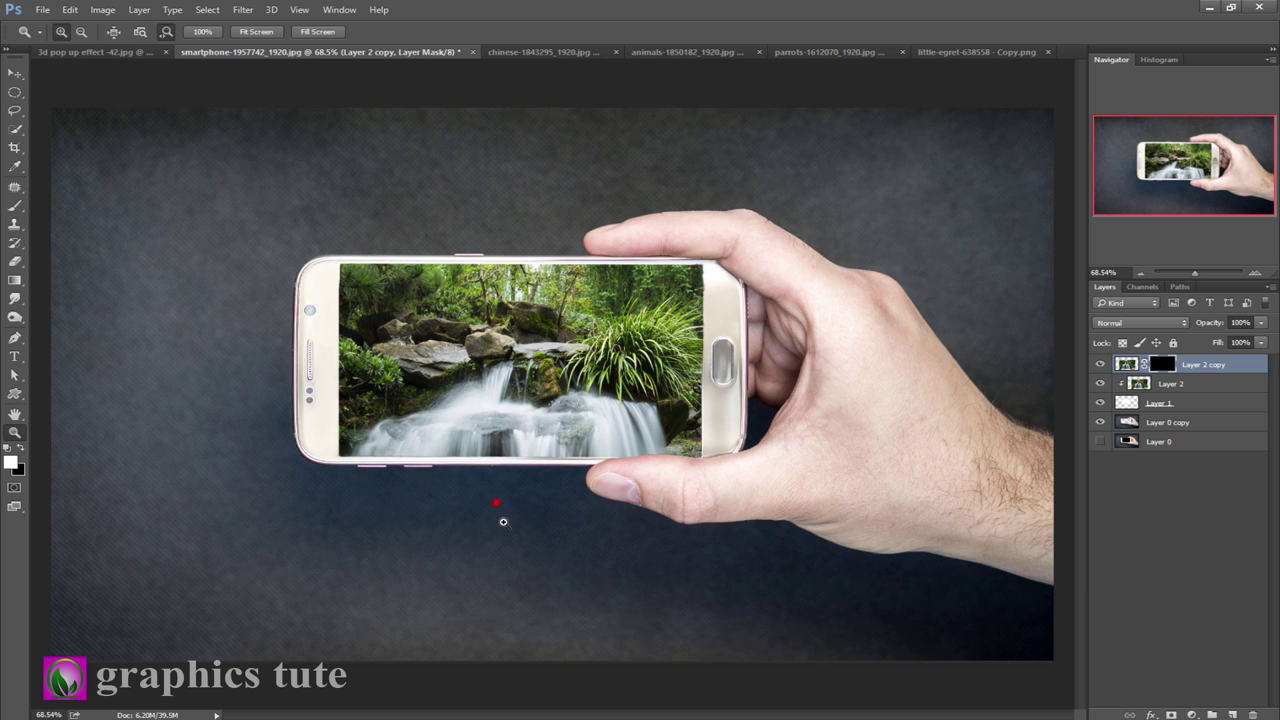
click(500, 514)
drag(561, 558, 560, 480)
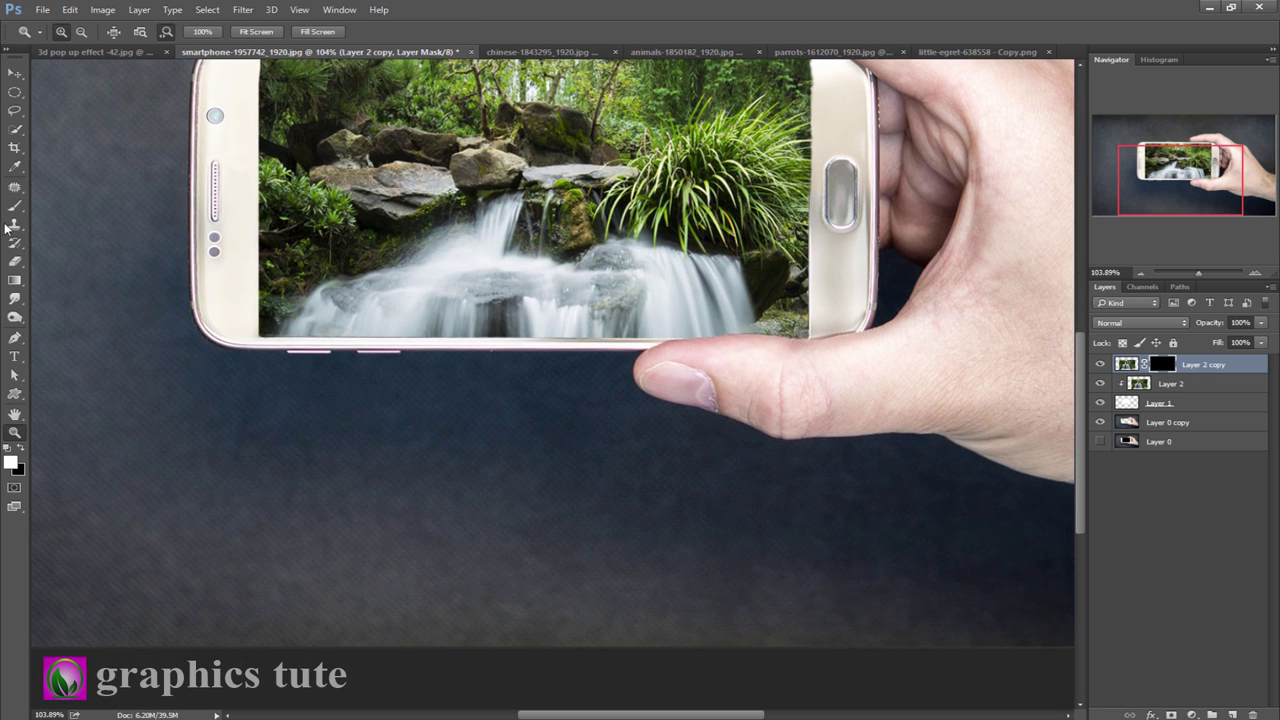
key(b)
Paint white to reveal the falls, rocks, foliage and mist below the phone and over the thumb base
click(348, 300)
mouse_move(333, 343)
mouse_down()
mouse_move(331, 366)
mouse_move(512, 388)
mouse_move(543, 366)
mouse_move(591, 409)
mouse_move(703, 336)
mouse_move(700, 528)
mouse_move(720, 614)
mouse_move(571, 380)
mouse_move(494, 357)
mouse_move(500, 386)
mouse_move(594, 400)
mouse_move(714, 586)
mouse_move(480, 512)
mouse_up()
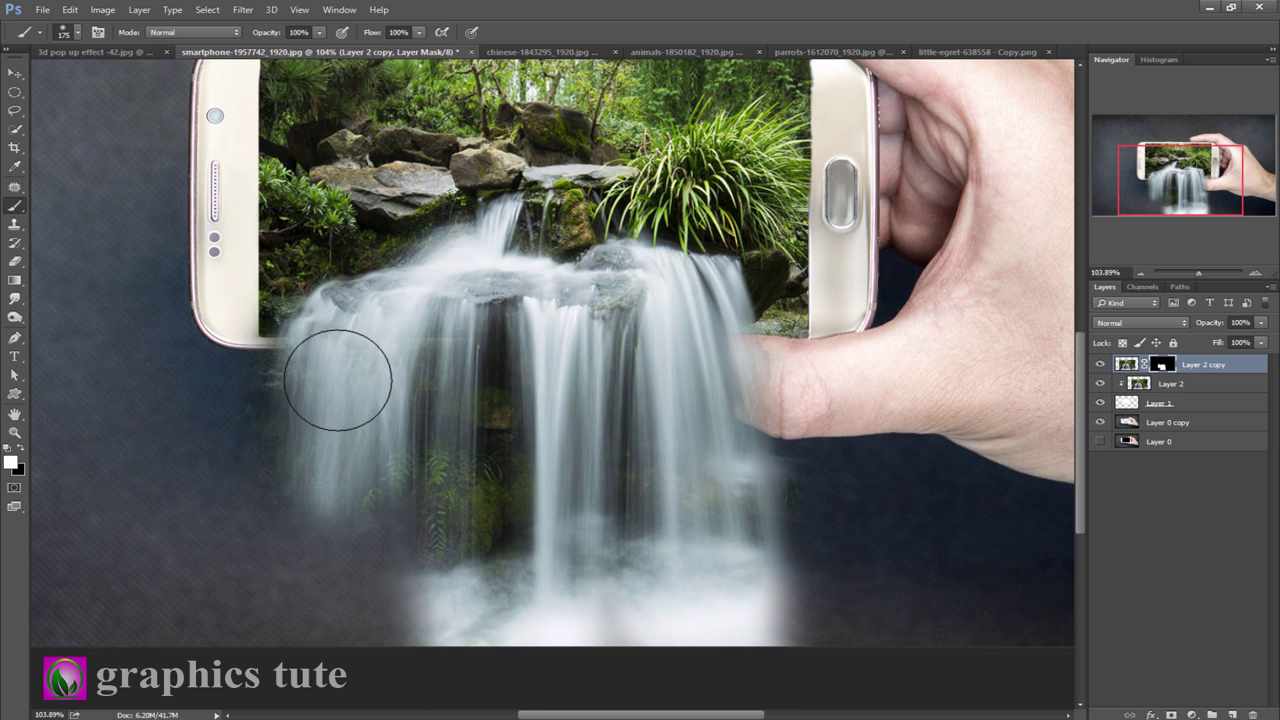
mouse_move(331, 383)
mouse_down()
mouse_move(180, 600)
mouse_move(200, 668)
mouse_up()
mouse_move(410, 444)
mouse_down()
mouse_move(400, 529)
mouse_move(426, 603)
mouse_up()
mouse_move(677, 420)
mouse_down()
mouse_move(765, 576)
mouse_move(880, 625)
mouse_up()
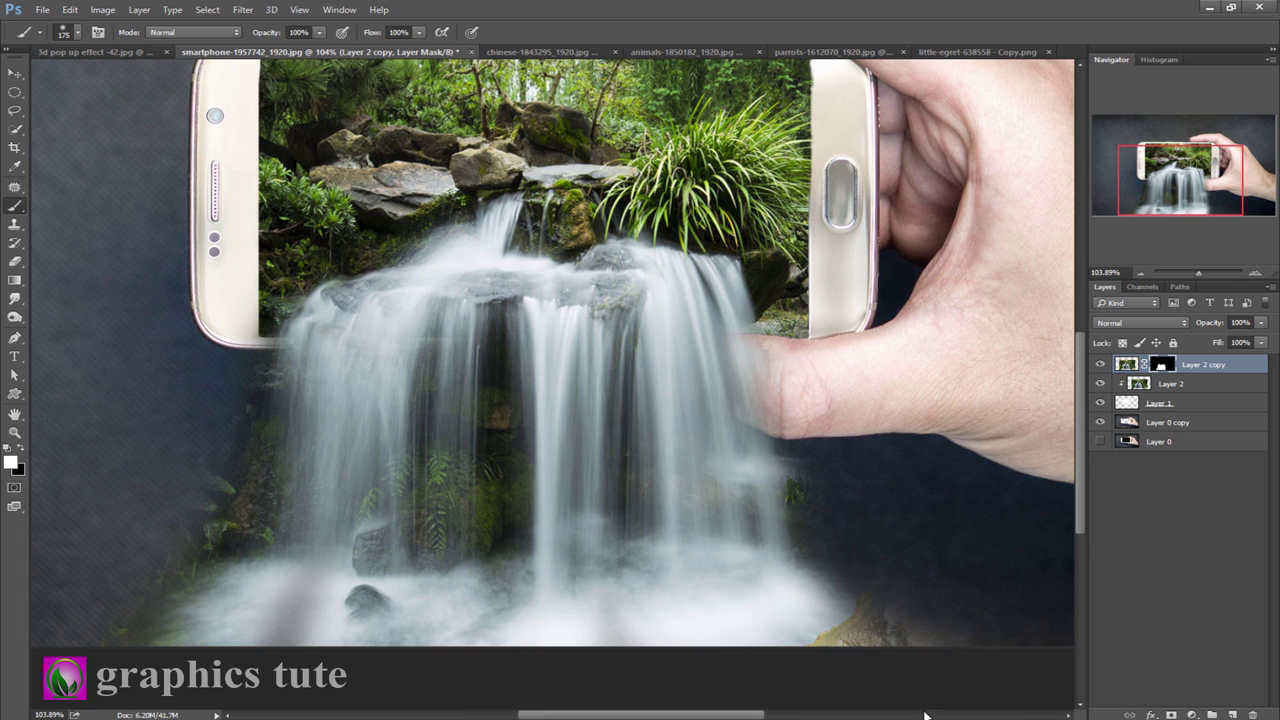
mouse_move(745, 552)
mouse_down()
mouse_move(737, 486)
mouse_move(810, 580)
mouse_up()
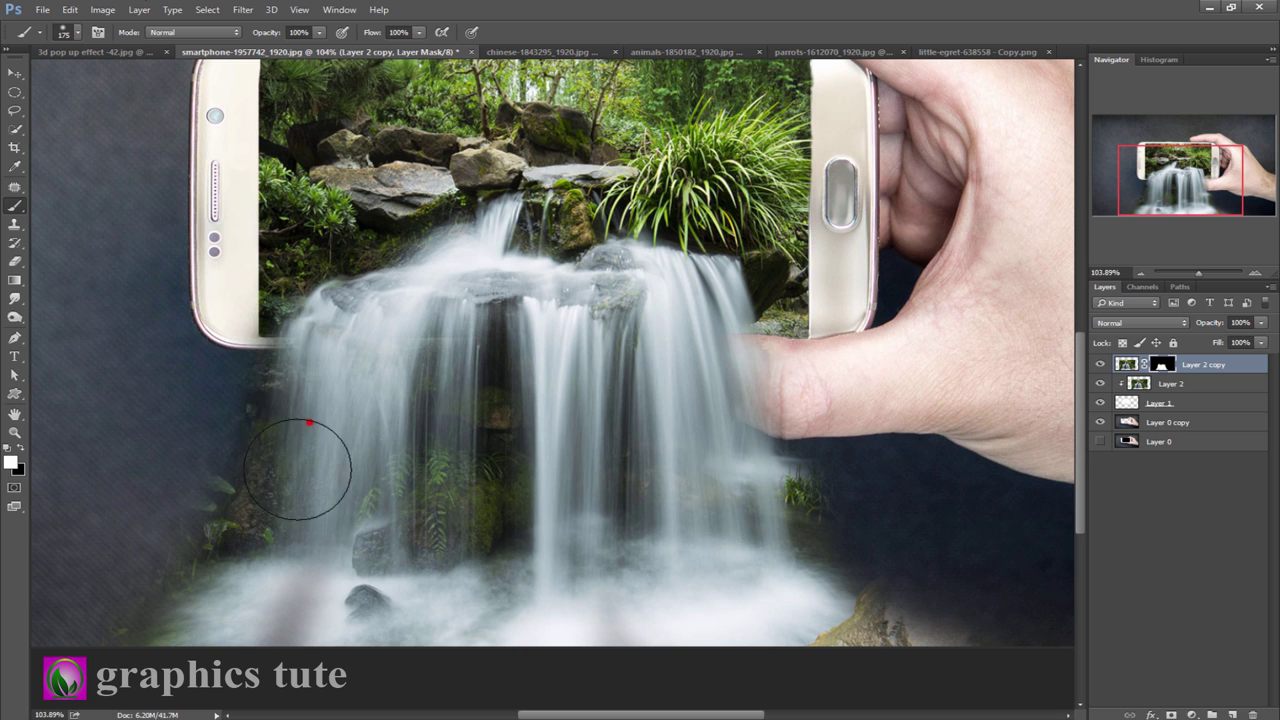
drag(300, 457, 240, 600)
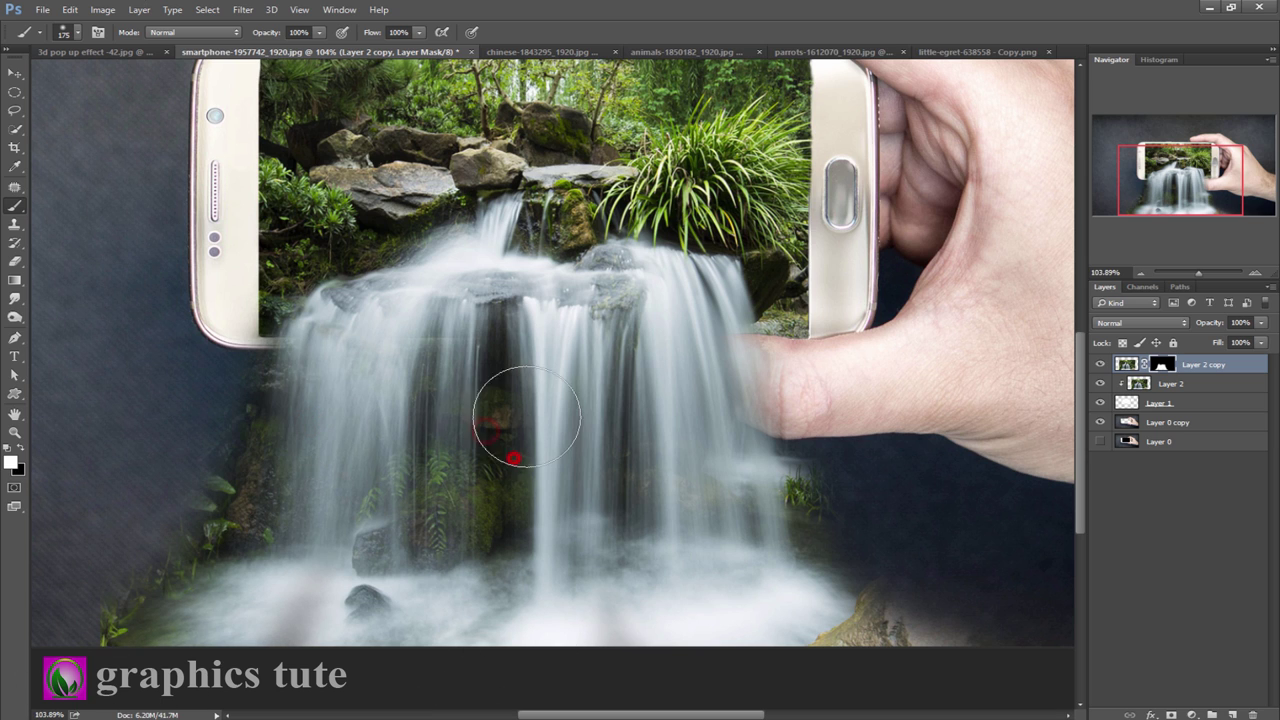
drag(705, 360, 709, 329)
drag(864, 646, 908, 655)
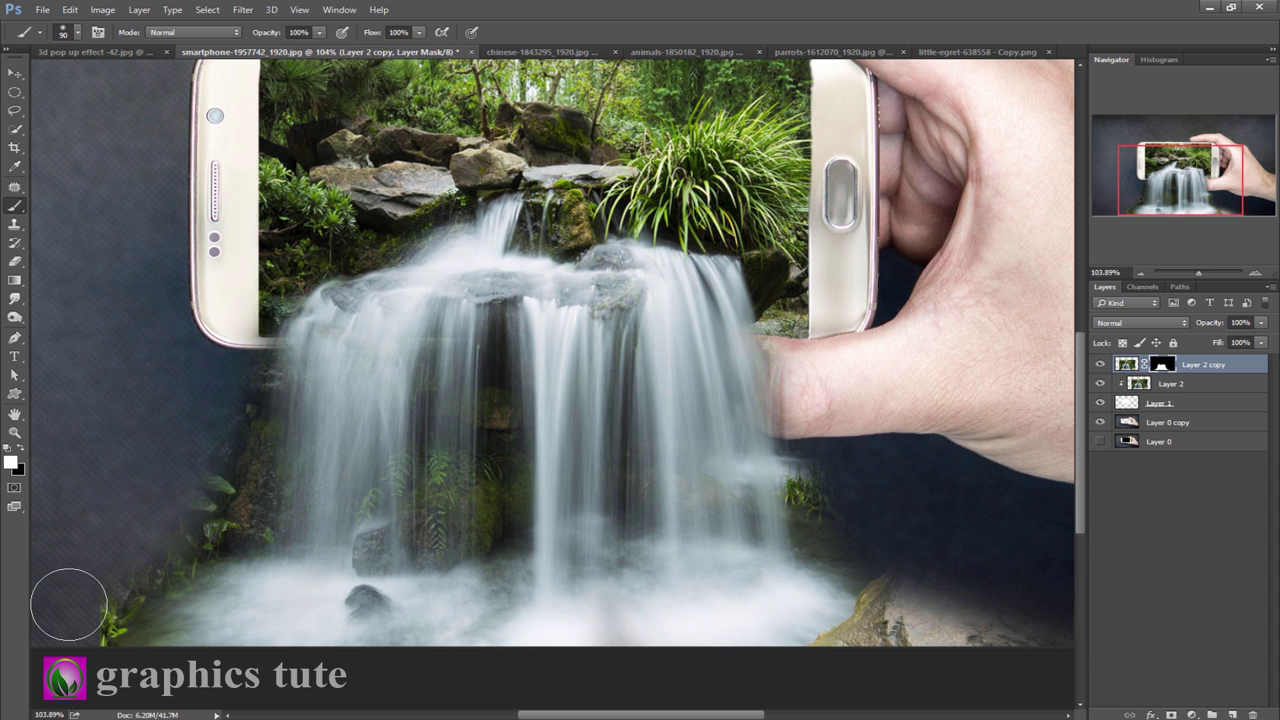
Paint black to hide the bottom-left plant, tidy the thumb edge and soften the waterfall, then zoom out
key(bracketleft)
key(x)
click(100, 608)
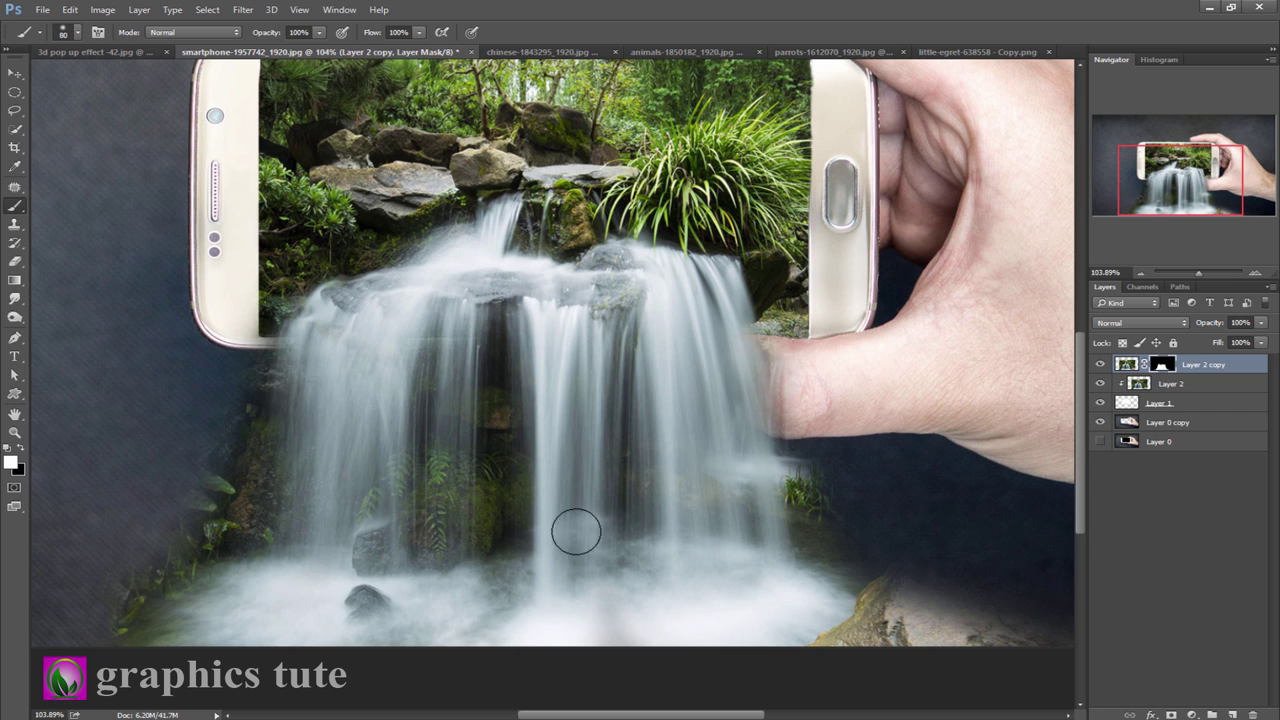
click(755, 513)
click(762, 467)
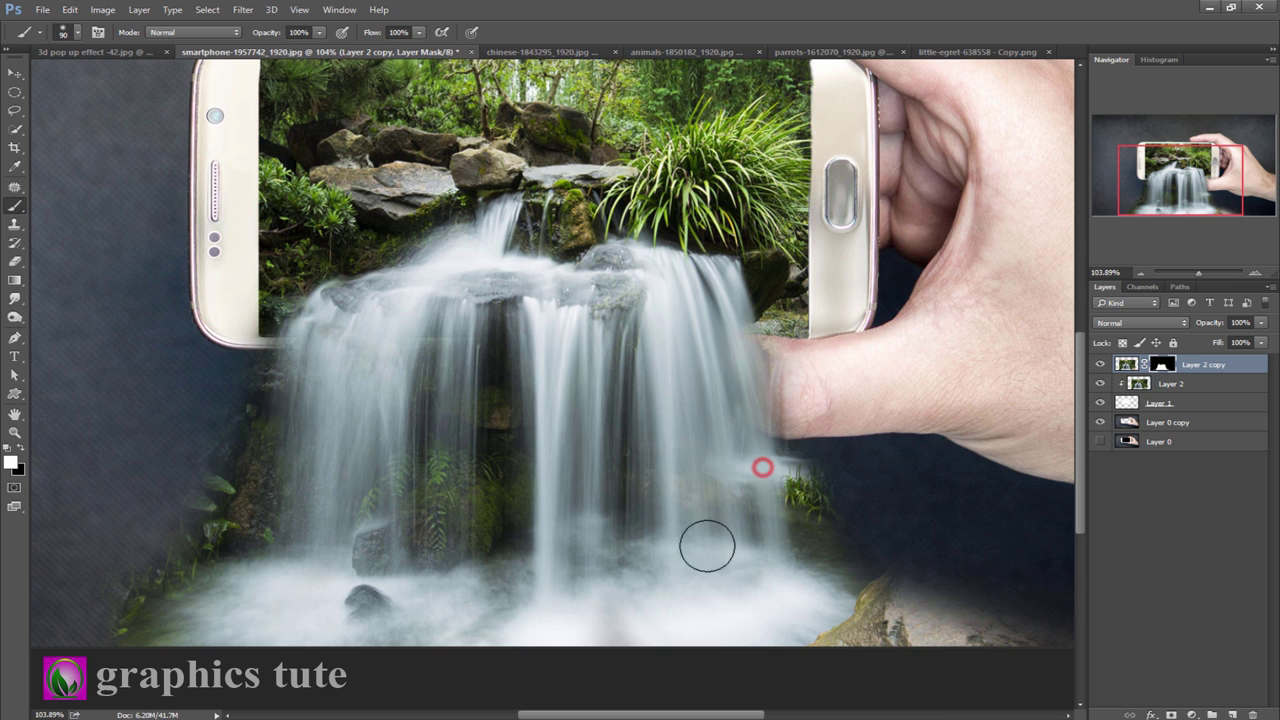
click(517, 289)
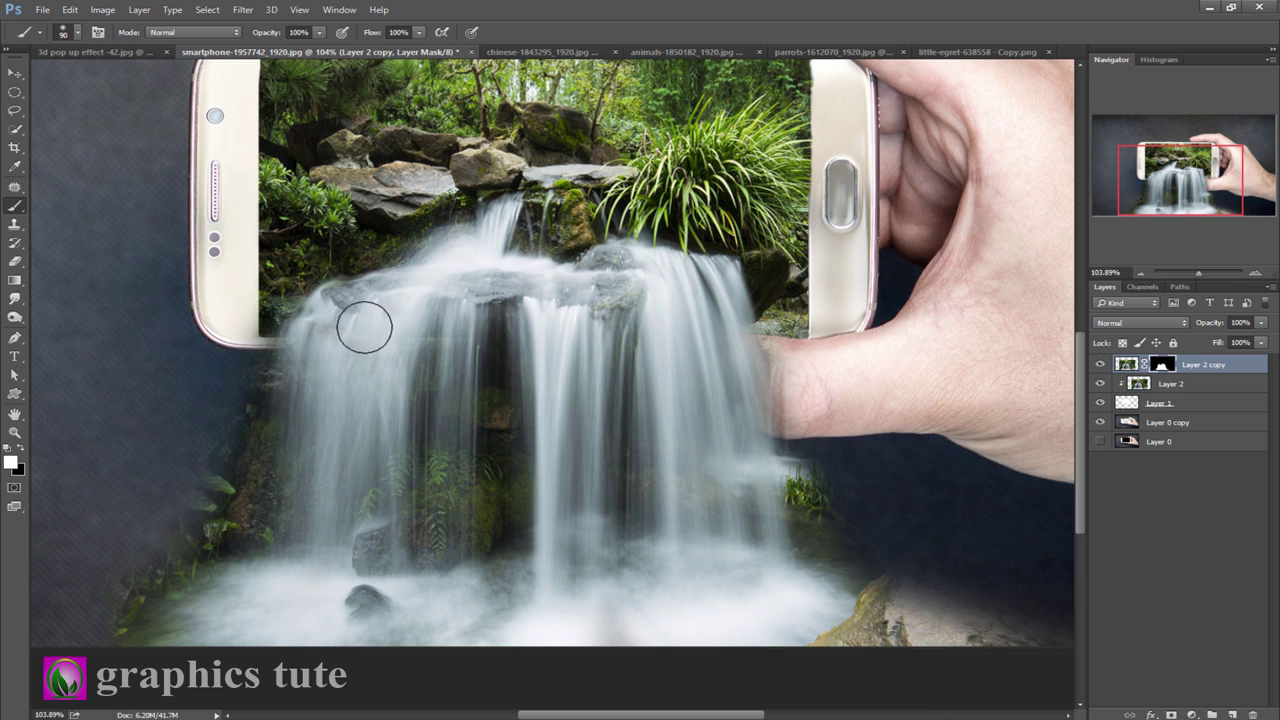
click(343, 303)
click(506, 423)
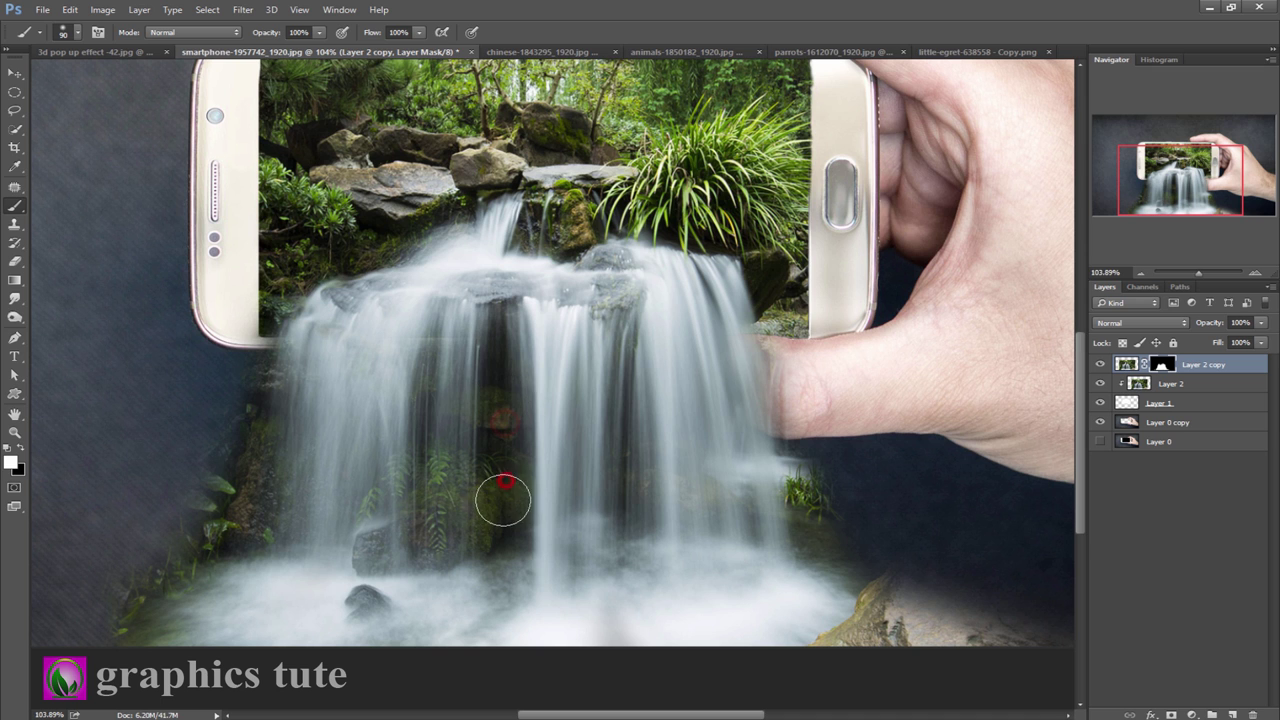
key(z)
drag(509, 480, 207, 124)
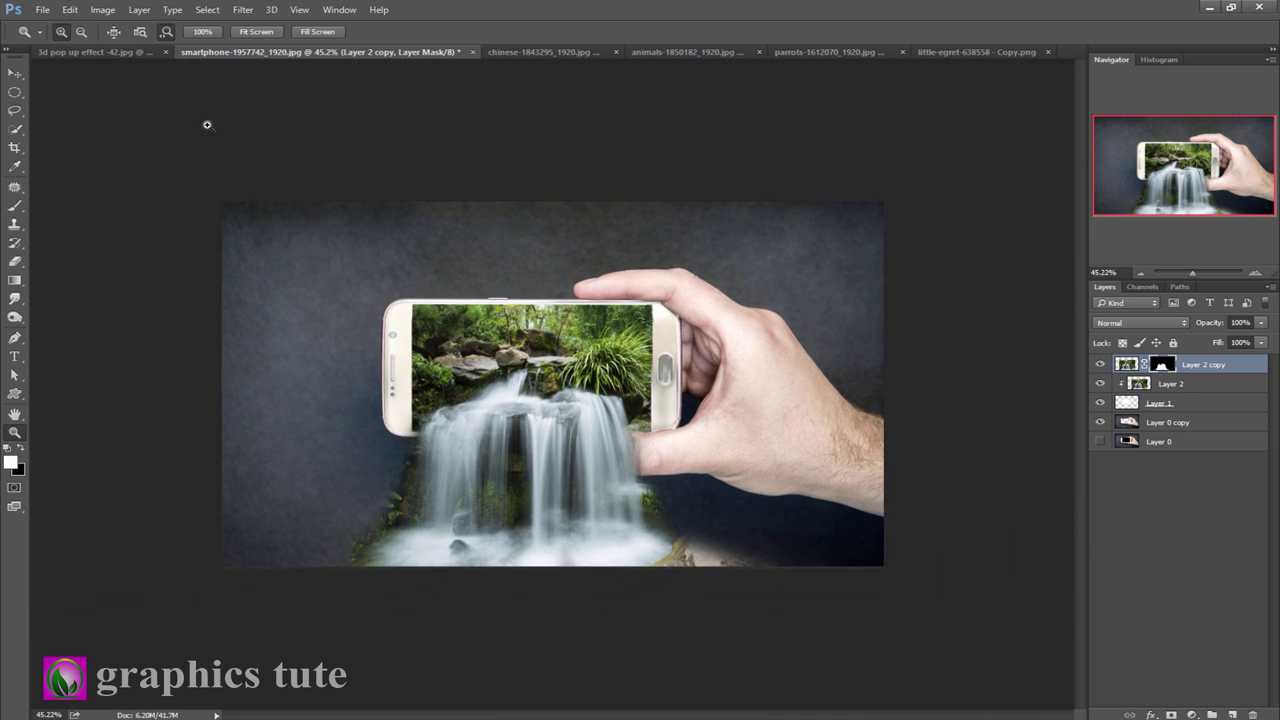
Add an unclipped Curves 1 layer with its top-right point lowered to darken the whole composite
key(ctrl+2)
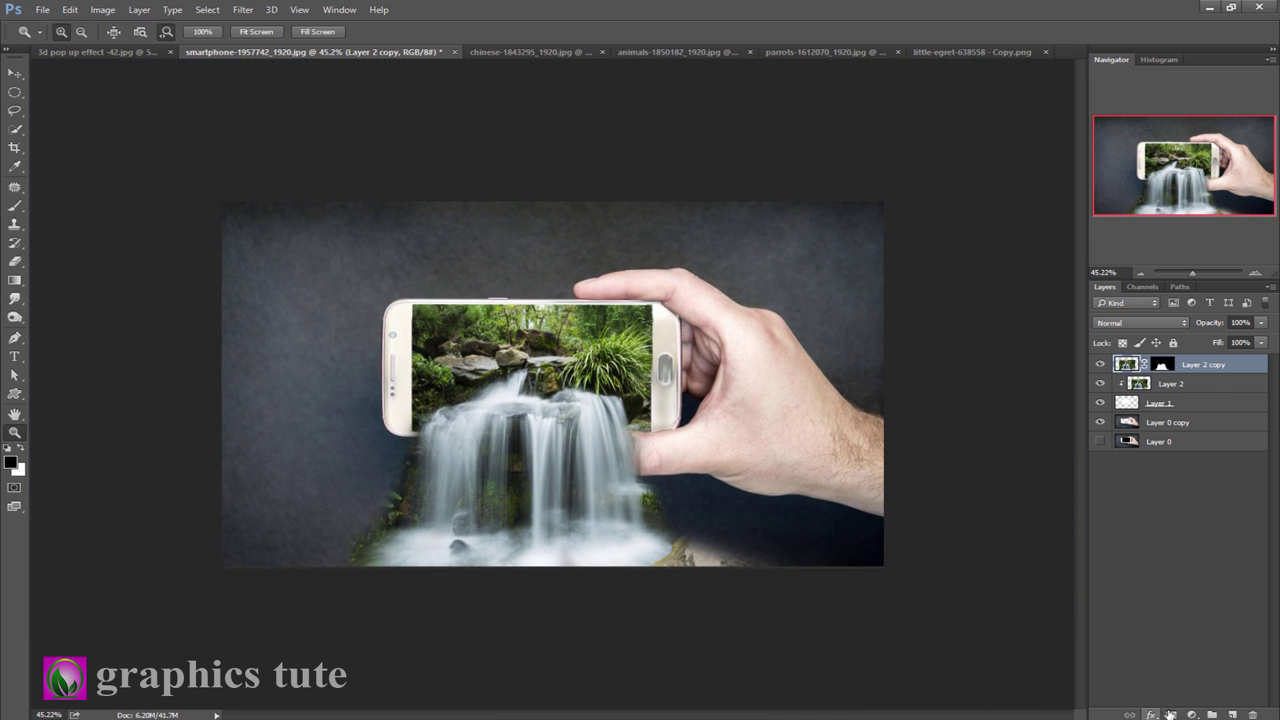
click(1193, 716)
click(1157, 489)
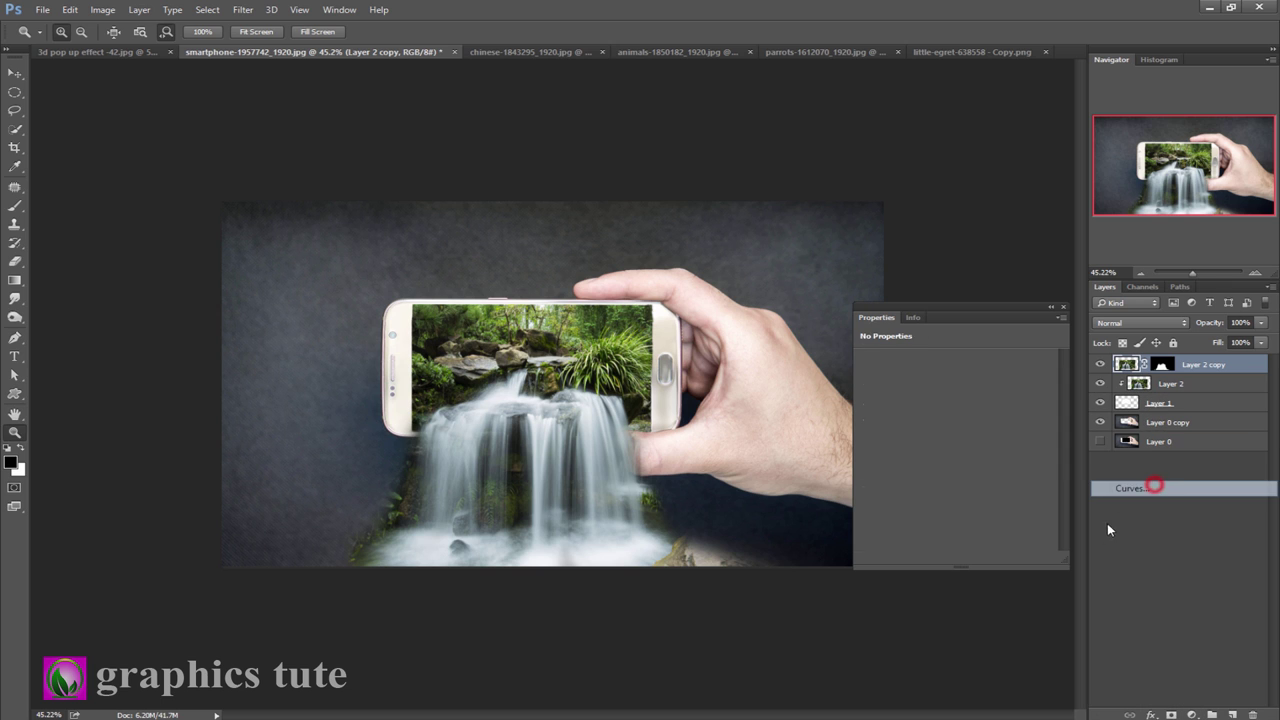
click(953, 560)
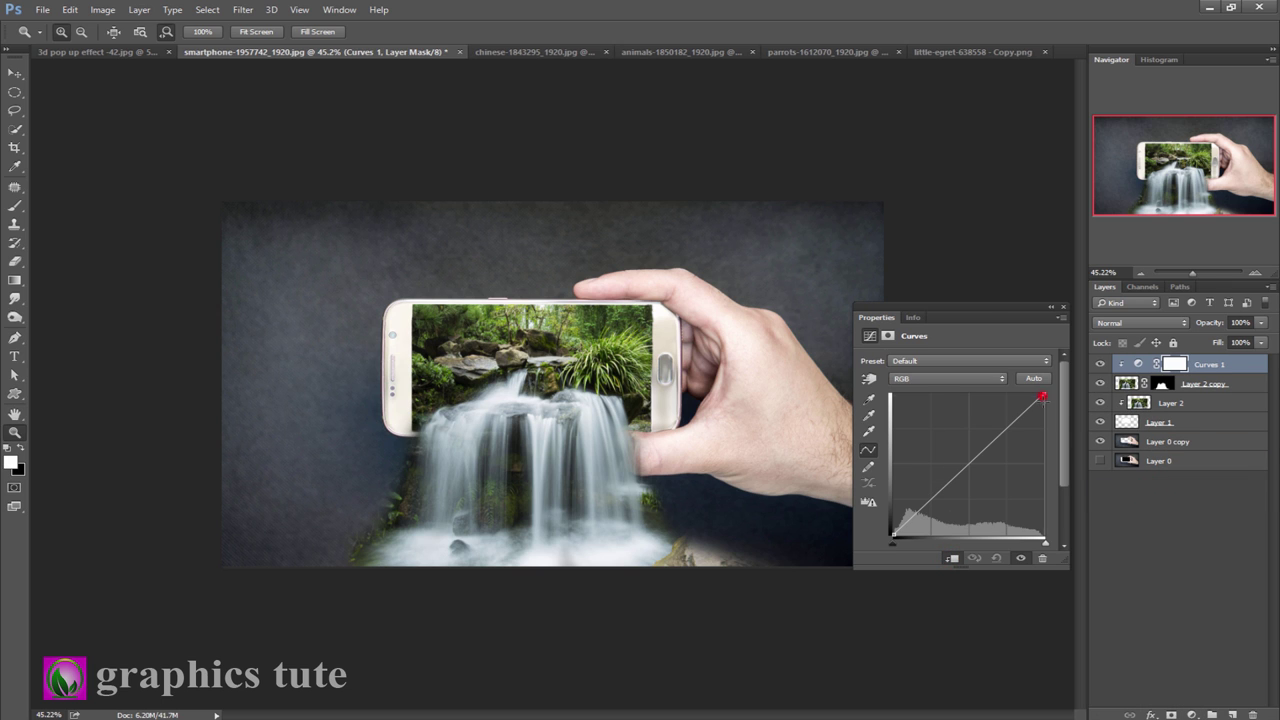
drag(1042, 397, 1044, 434)
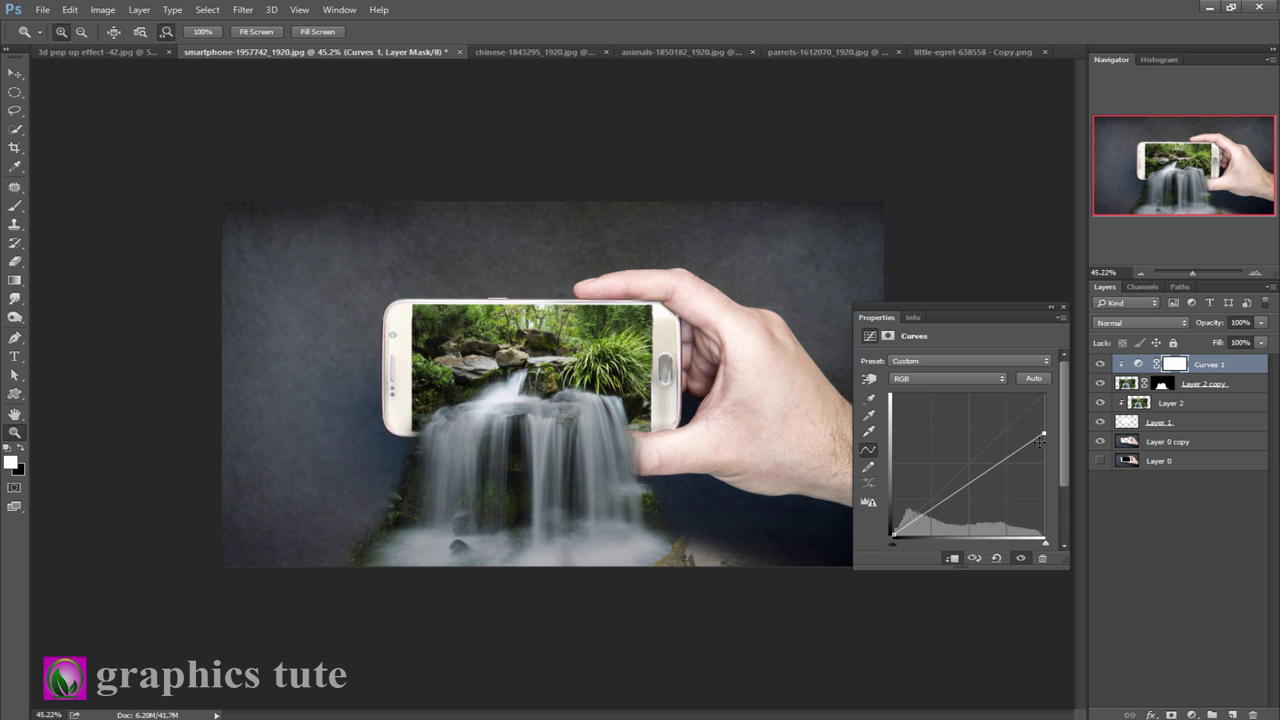
click(950, 559)
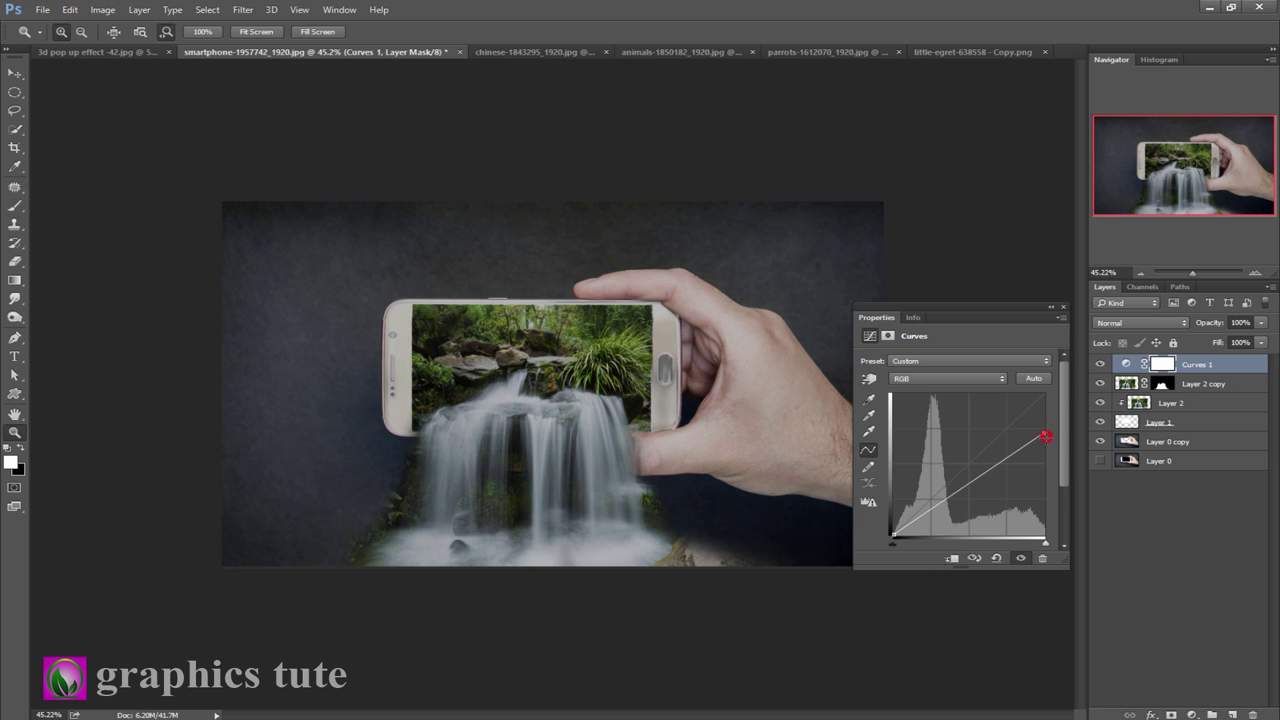
drag(1045, 437, 1043, 436)
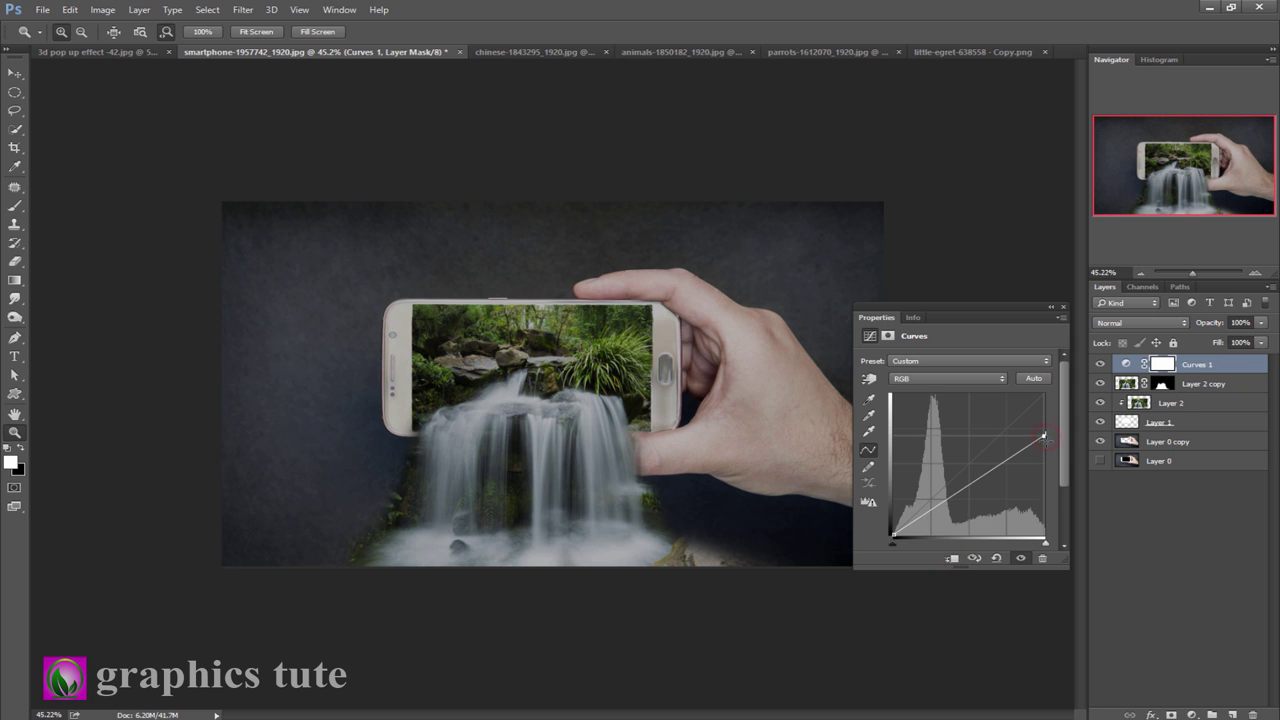
click(1060, 308)
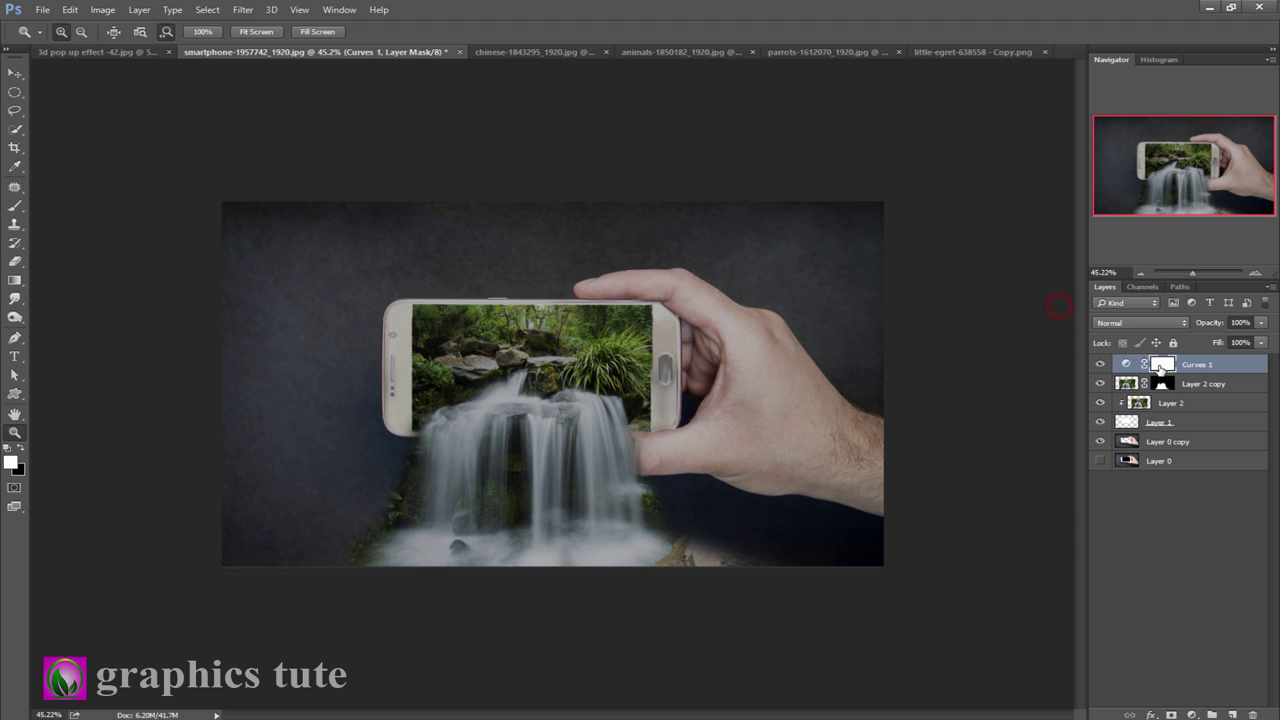
click(15, 205)
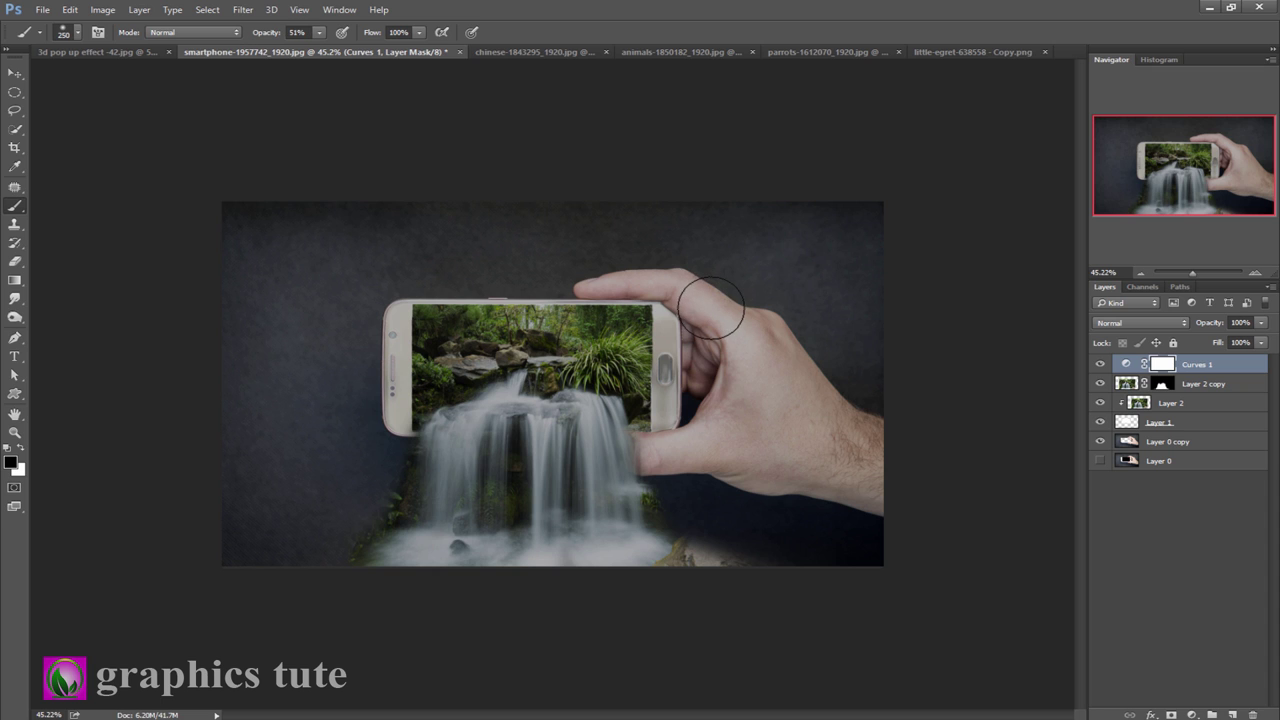
Mask the darkening off the left background, waterfall's right side and bottom-left mist, then toggle Curves 1 to compare
key(bracketright)
key(bracketright)
key(bracketright)
key(bracketright)
key(bracketright)
click(856, 224)
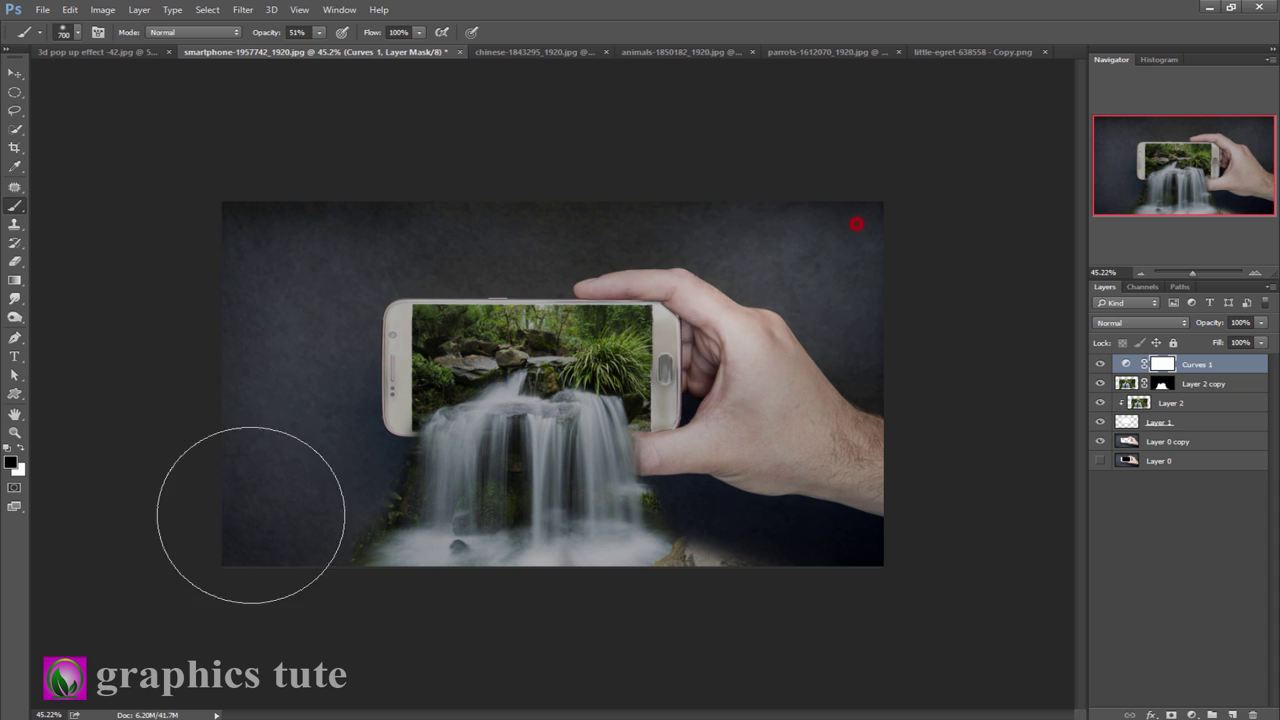
drag(251, 515, 303, 420)
key(bracketleft)
key(bracketleft)
key(bracketleft)
key(bracketleft)
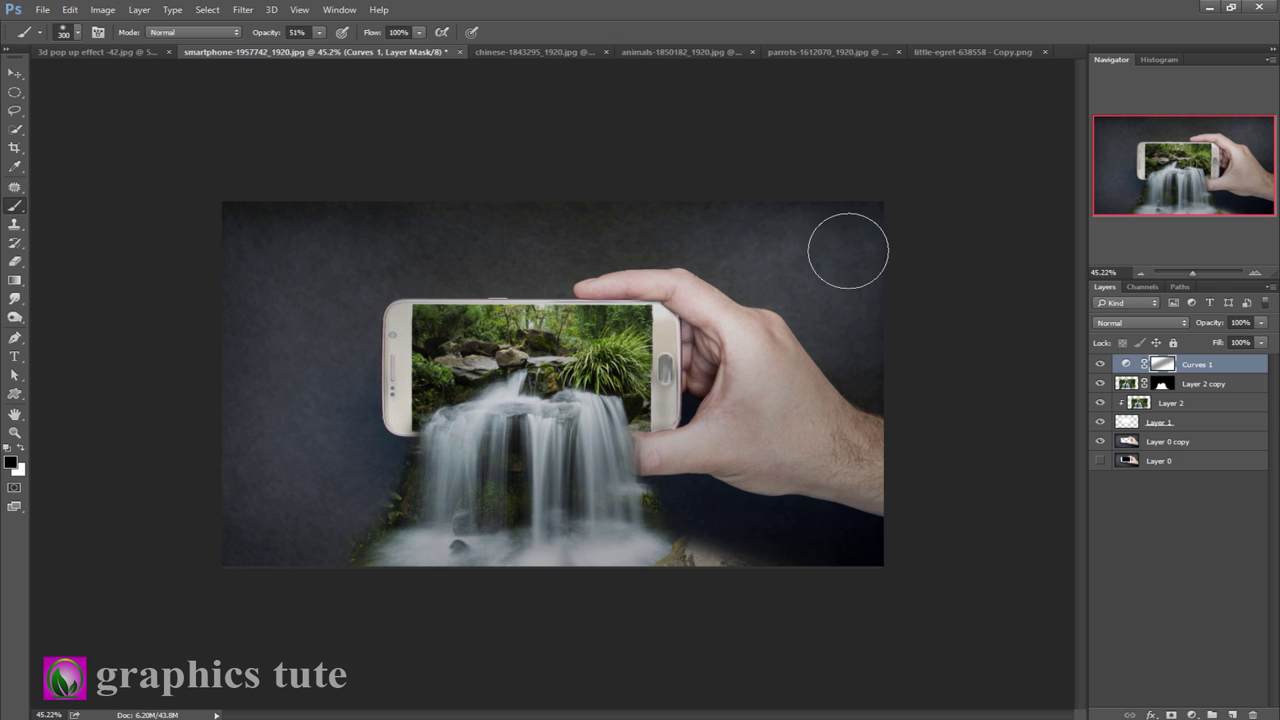
click(830, 241)
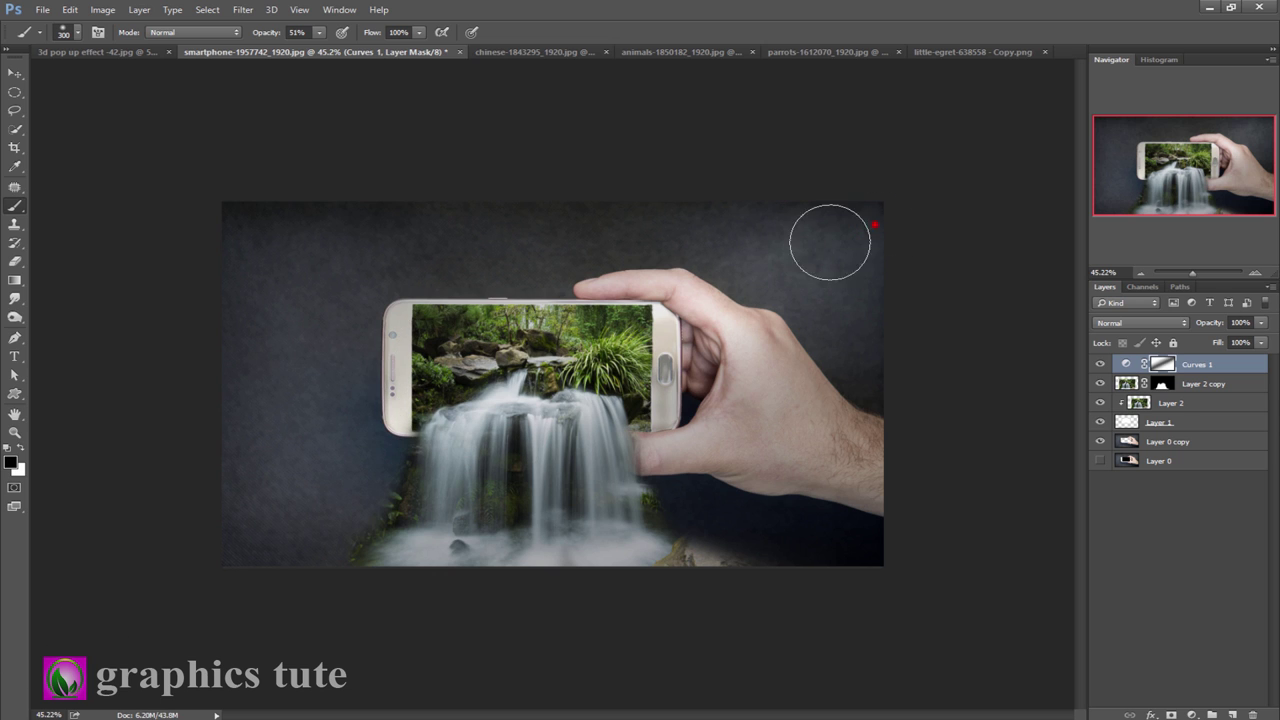
click(375, 405)
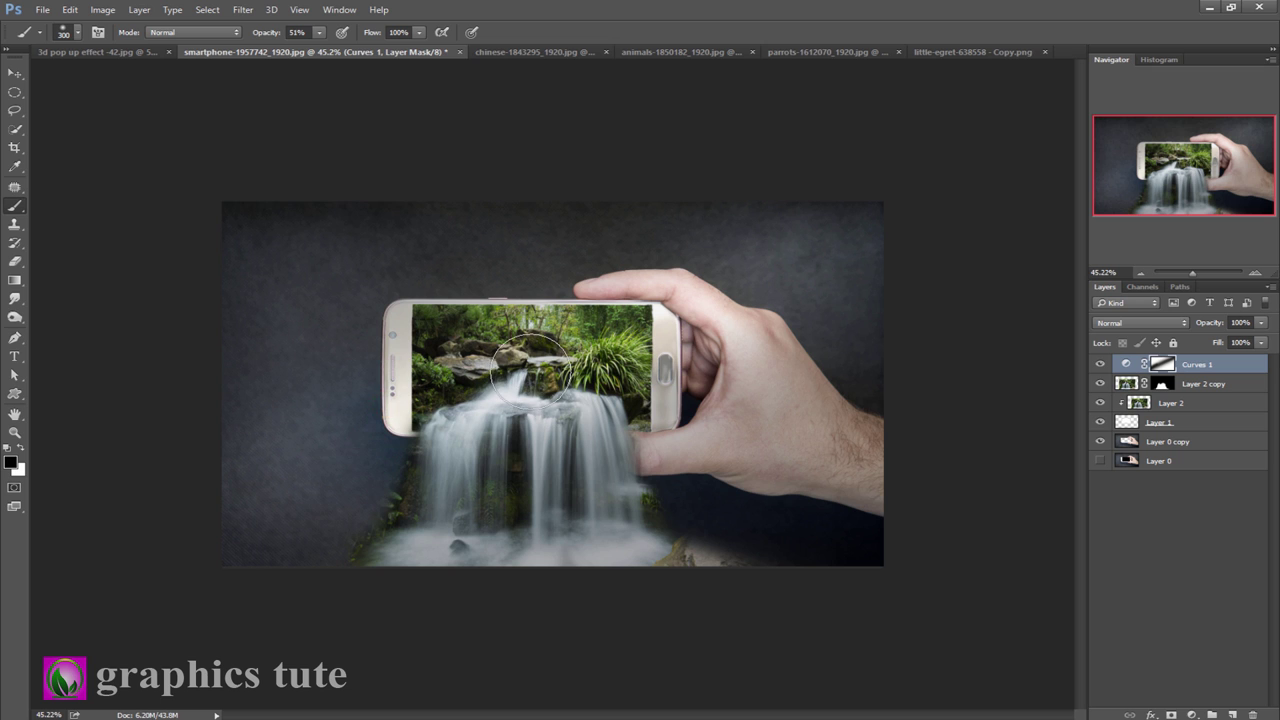
drag(606, 430, 606, 520)
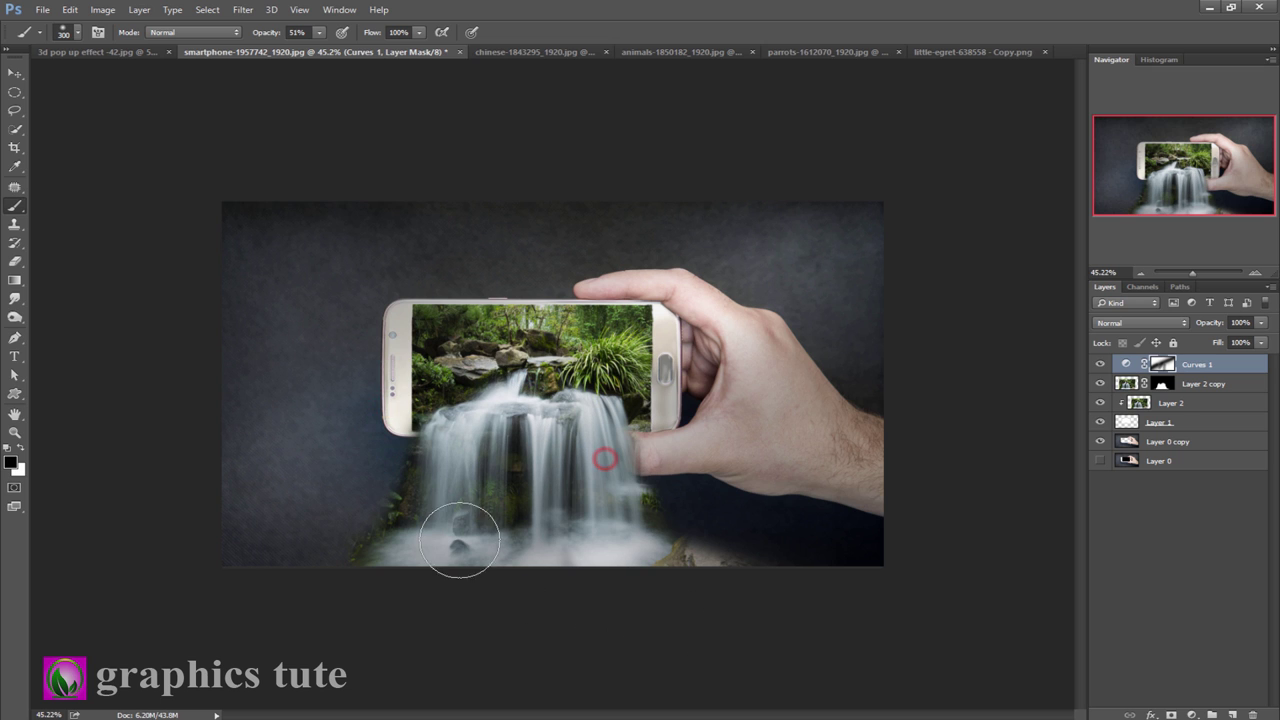
click(402, 536)
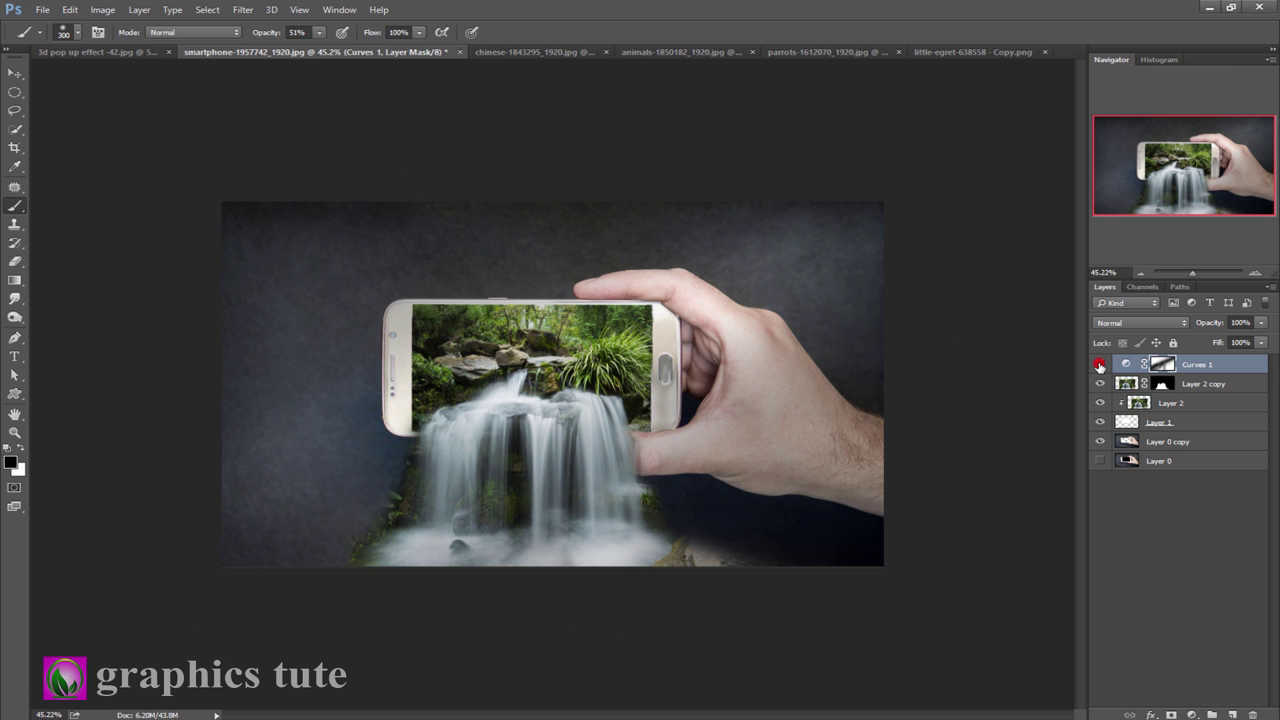
click(1100, 364)
click(1100, 364)
click(1100, 364)
click(1100, 364)
Add Layer 3 and paint a soft white glow at the top right and lower left
click(1234, 714)
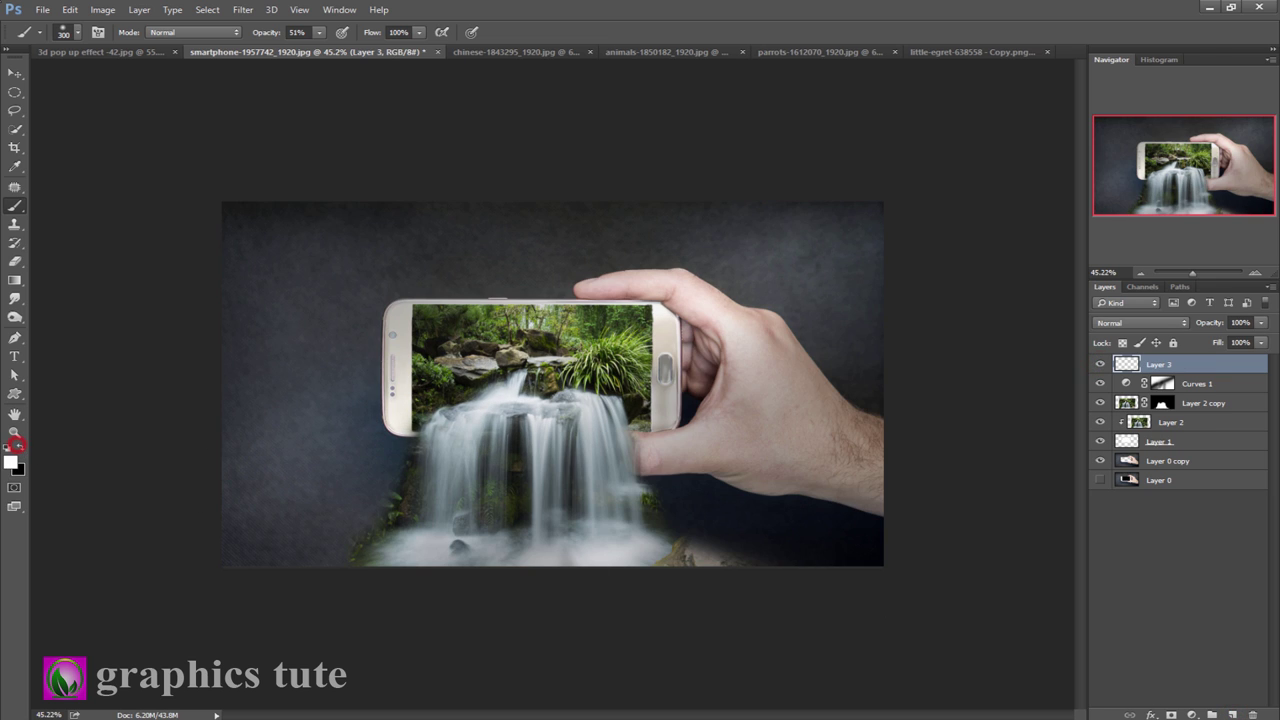
key(bracketright)
key(bracketright)
key(bracketright)
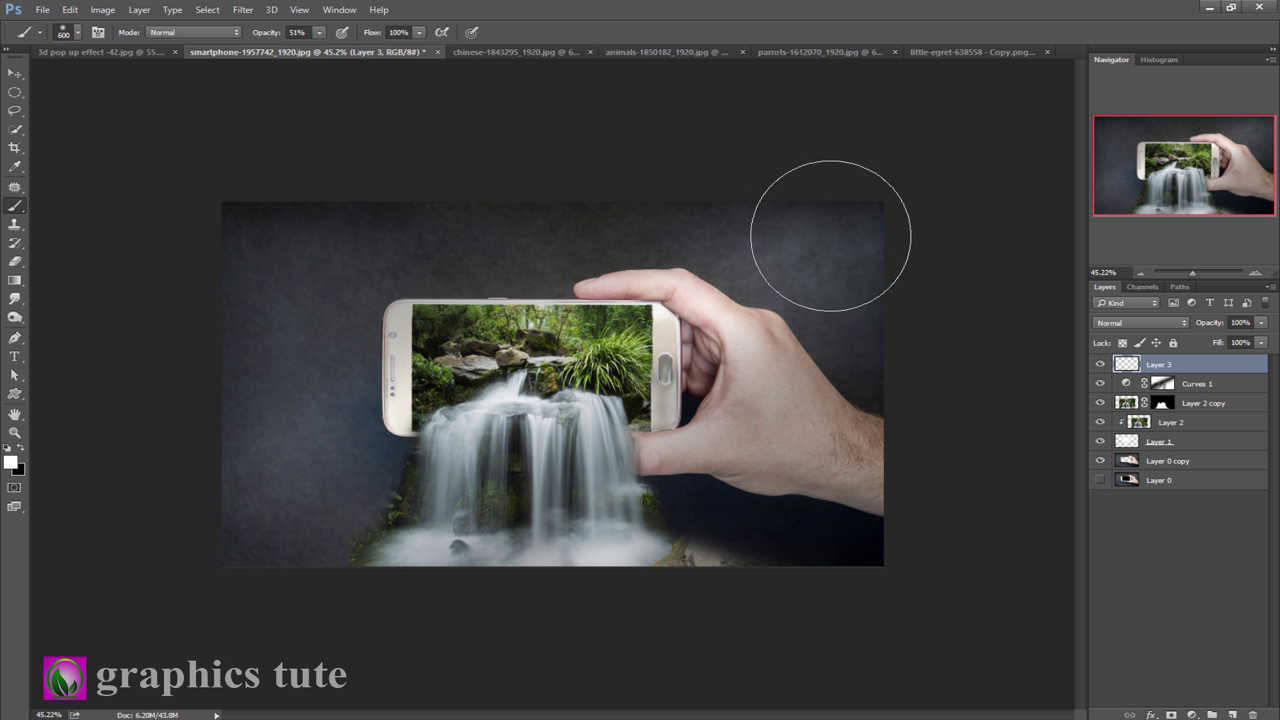
click(829, 237)
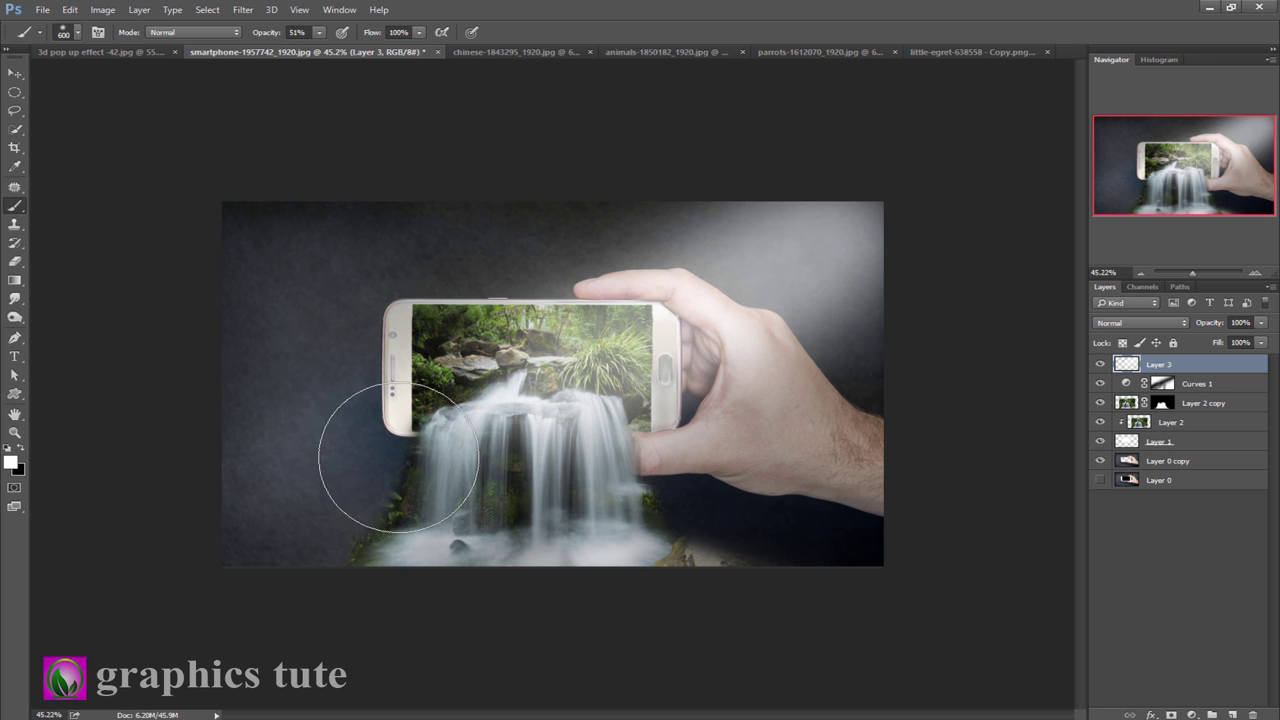
click(381, 456)
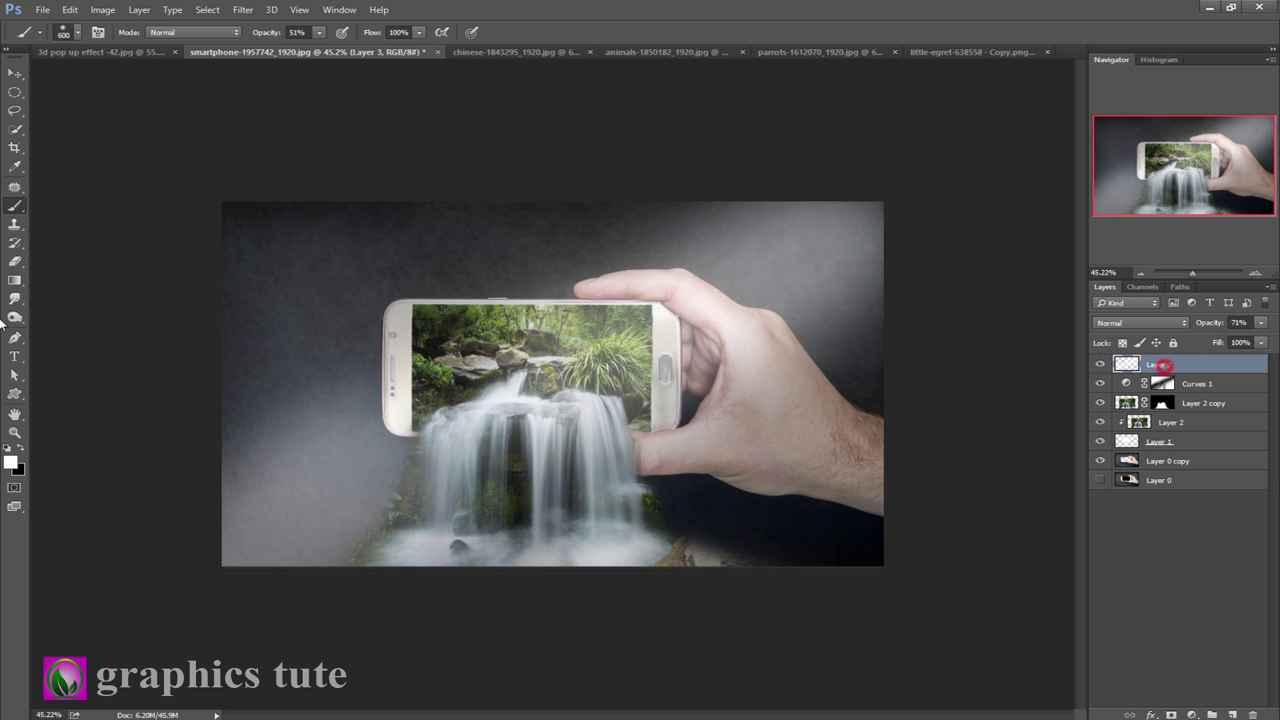
Erase haze from the phone screen and rocks, set Layer 3 to 58% opacity, and bring up the chinese-1843295 photo
click(15, 260)
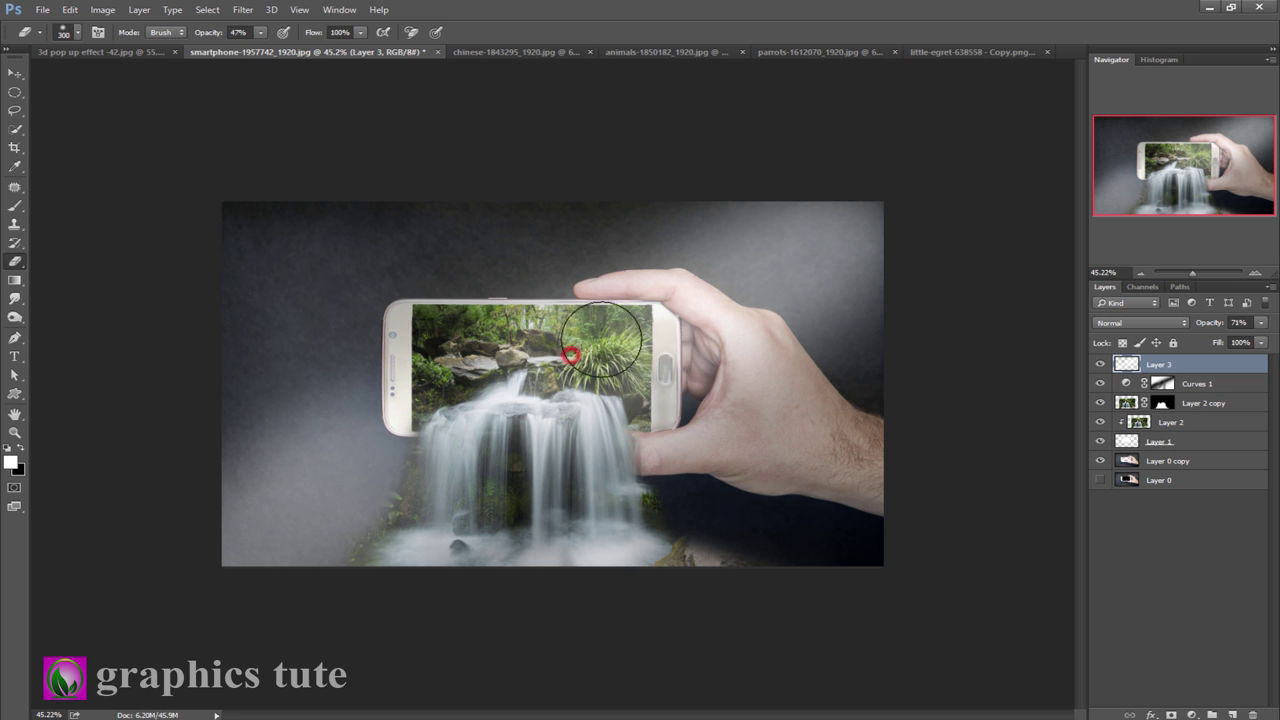
drag(559, 342, 655, 375)
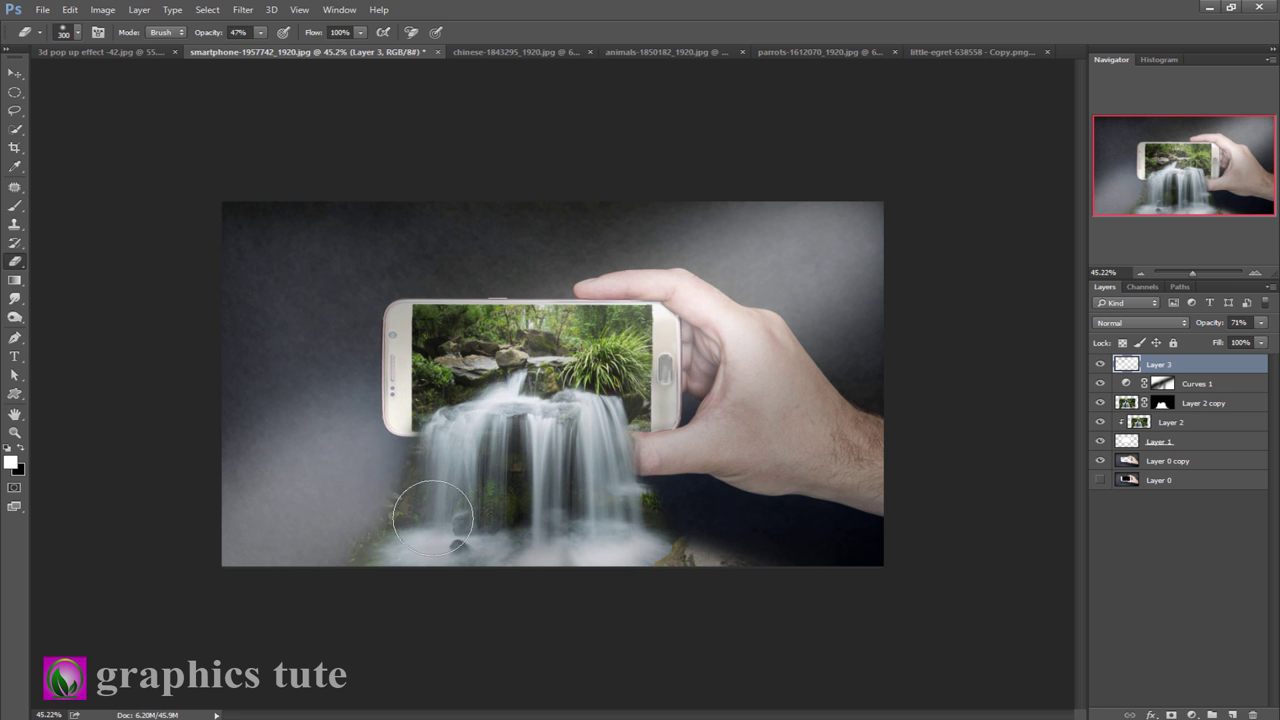
drag(617, 345, 500, 360)
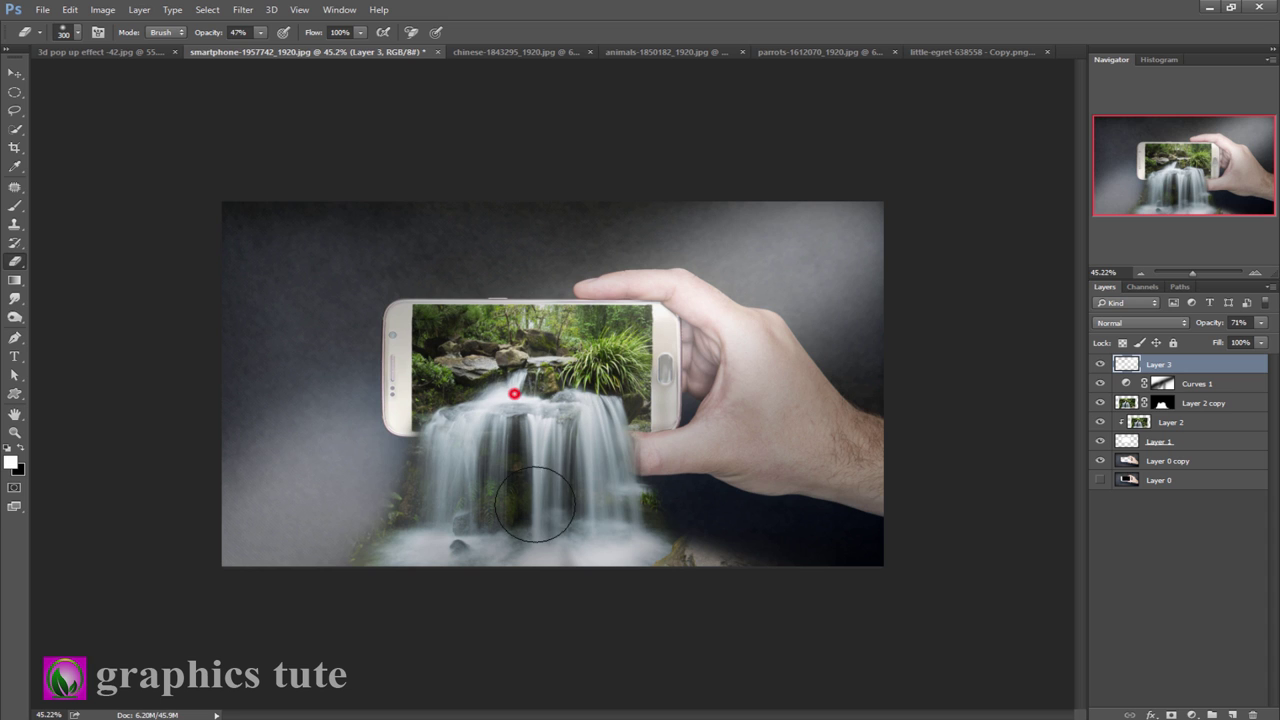
click(1101, 364)
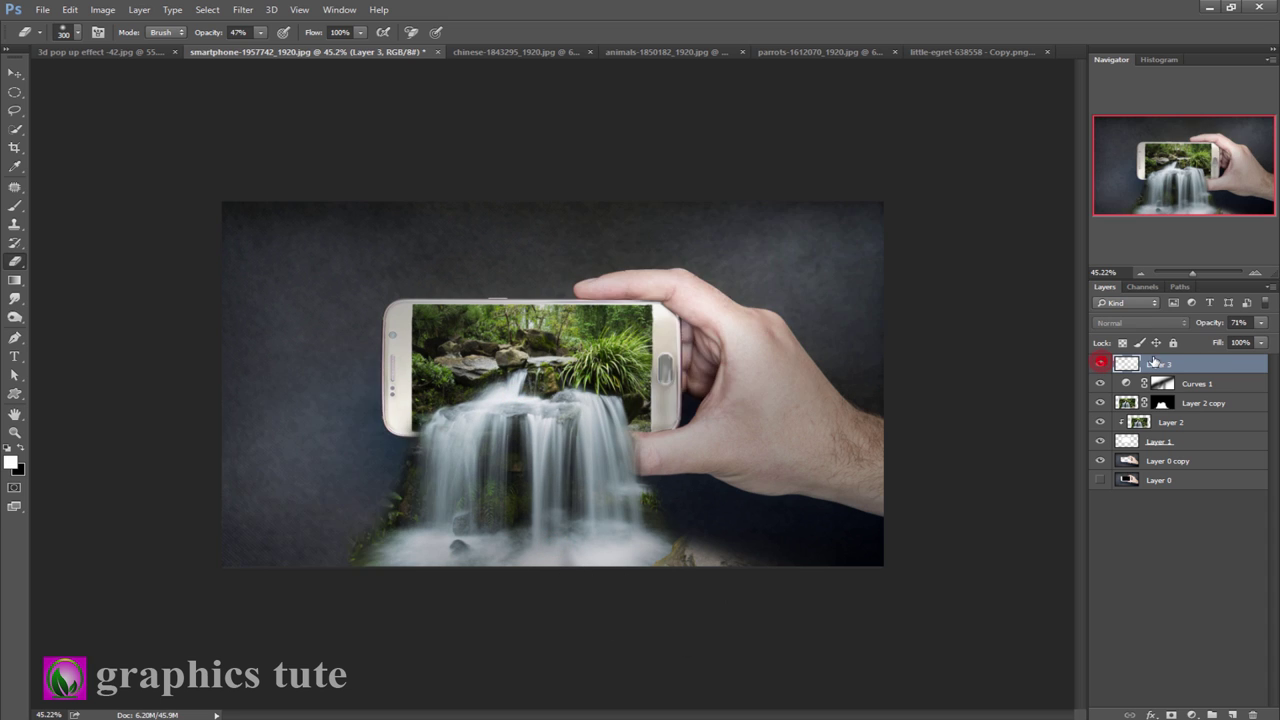
click(1101, 364)
drag(1206, 323, 1200, 324)
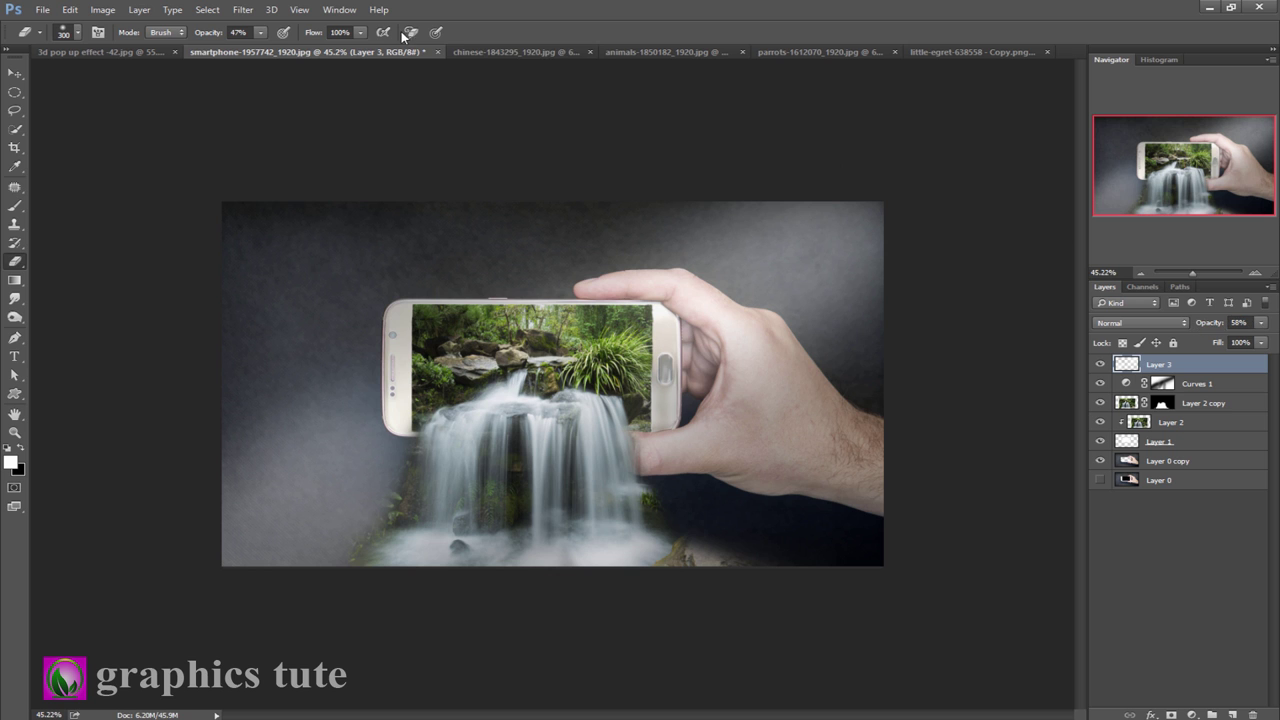
click(495, 51)
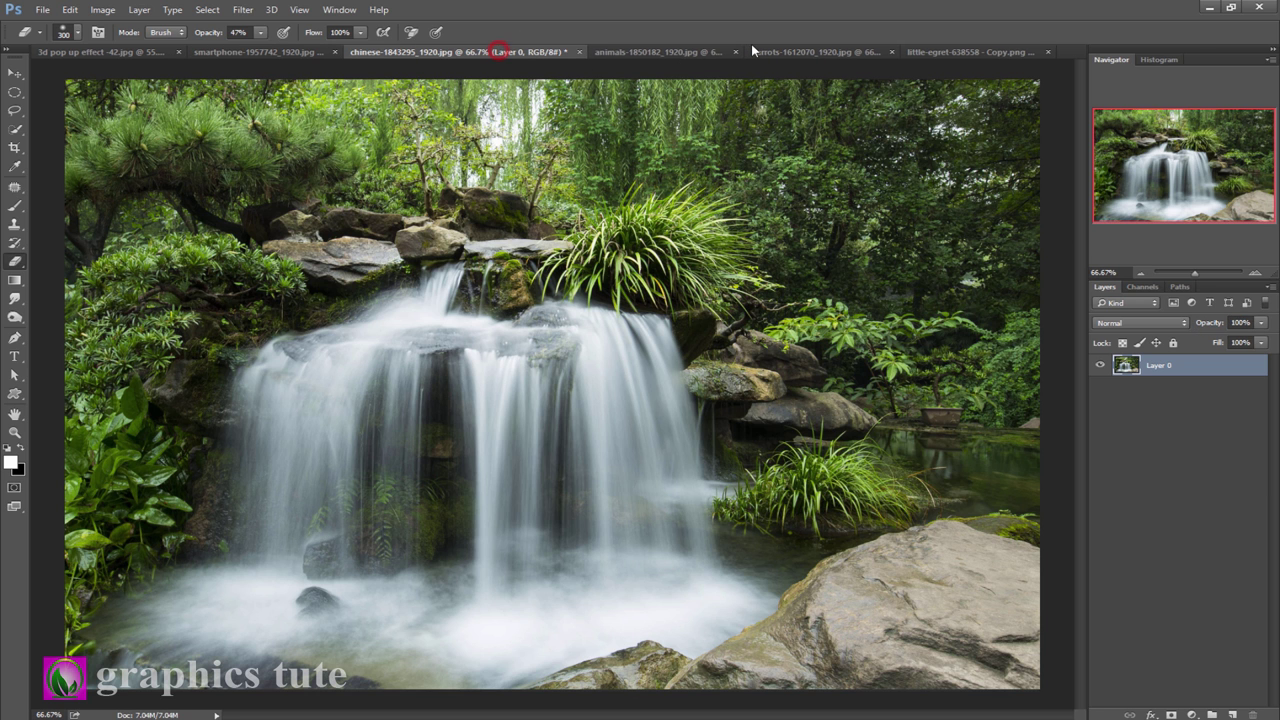
Magic Wand the sky in the animals photo, invert it, and copy the green birds to a new layer
click(635, 52)
click(16, 74)
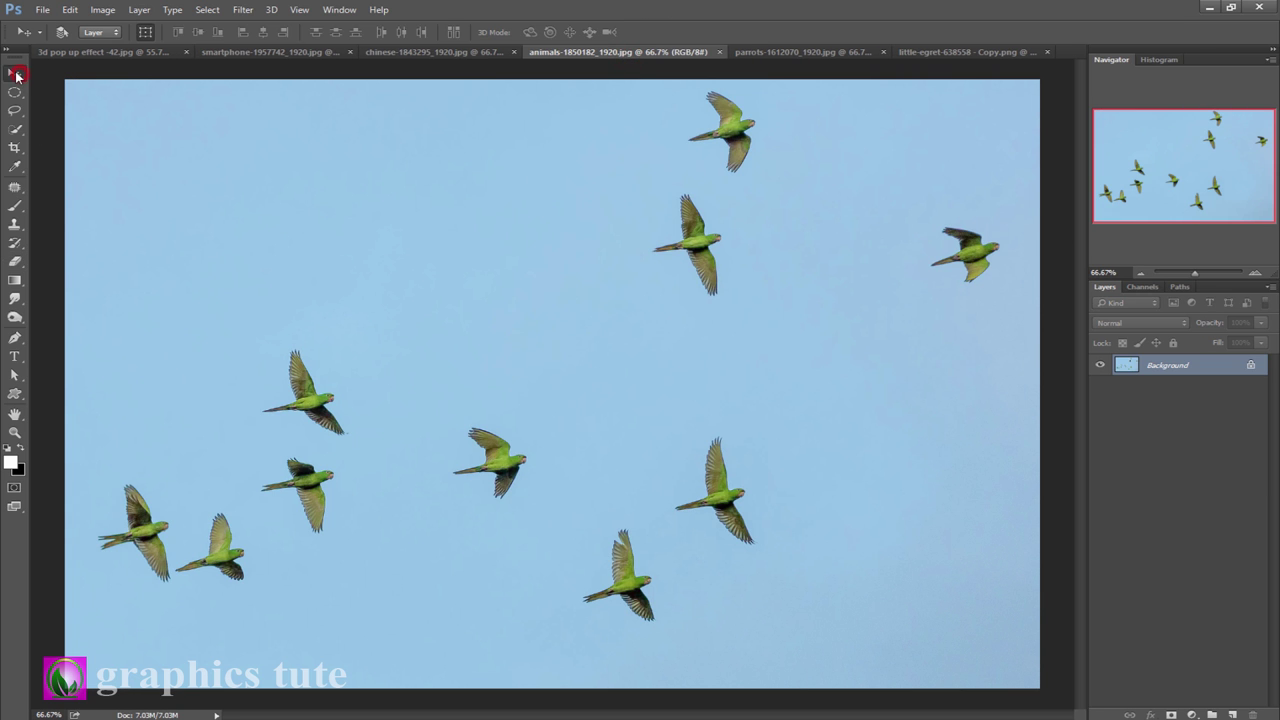
click(14, 128)
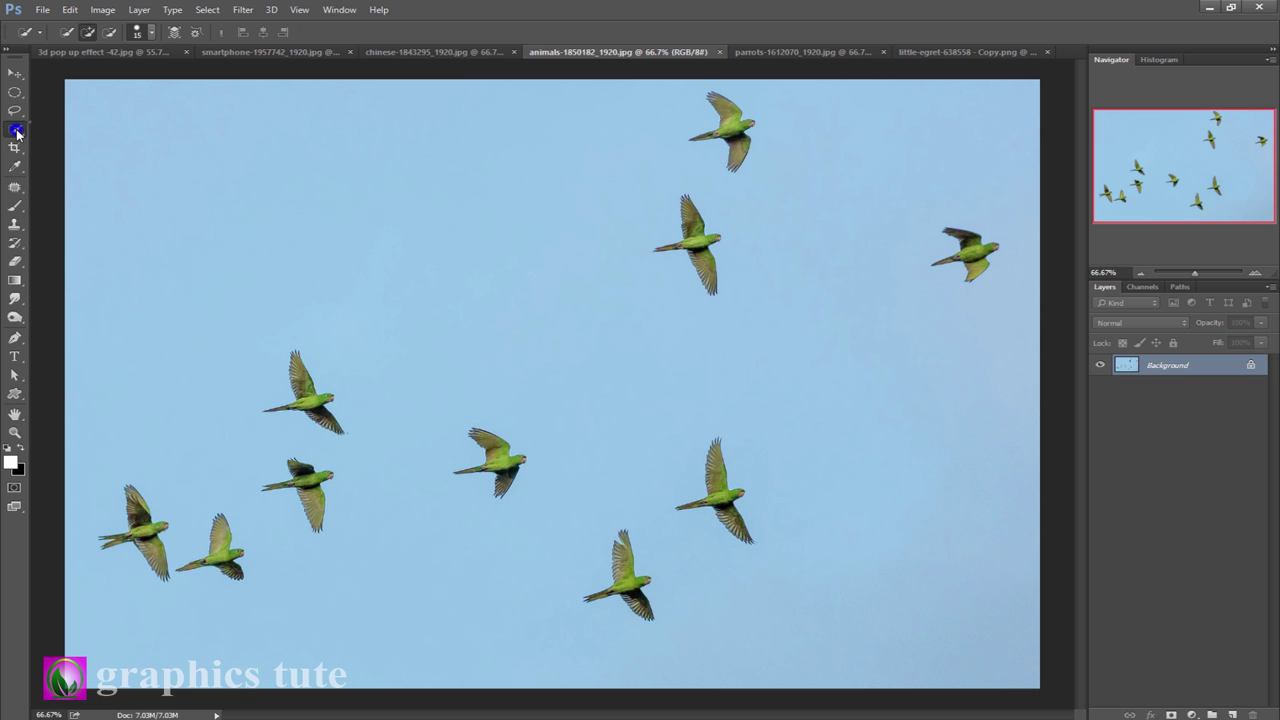
click(74, 143)
click(201, 167)
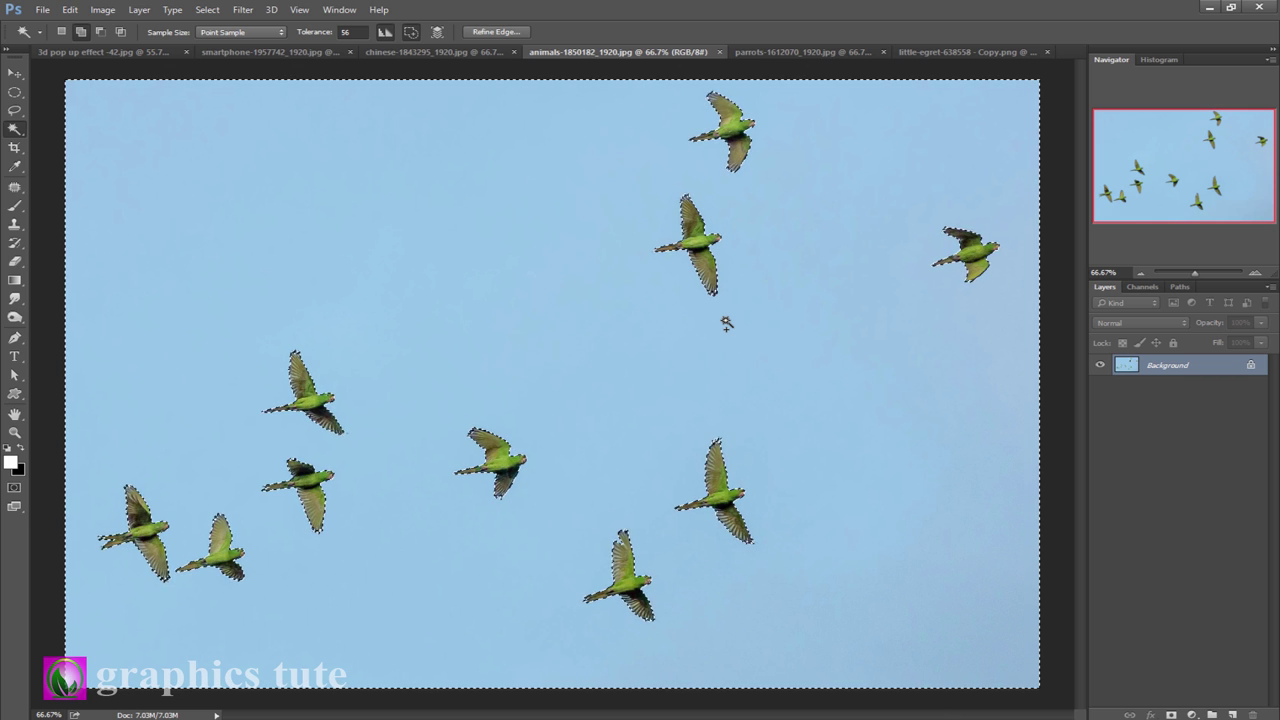
key(ctrl+shift+i)
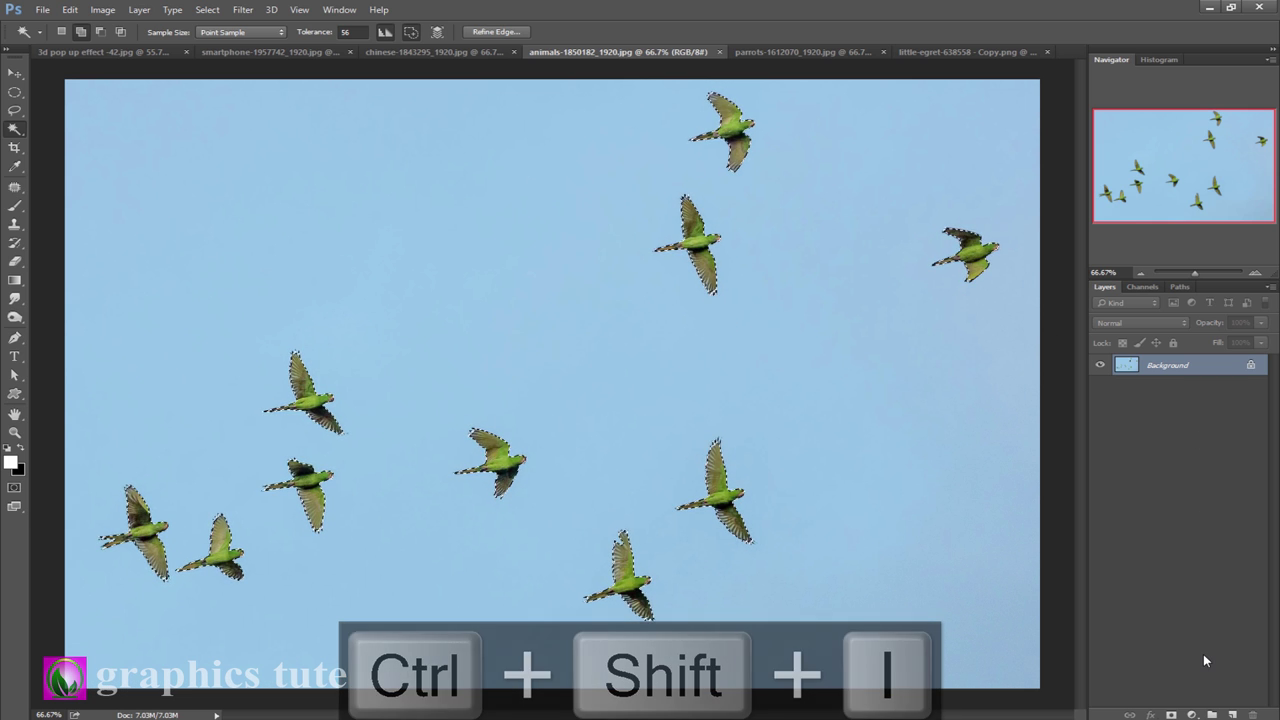
key(ctrl+j)
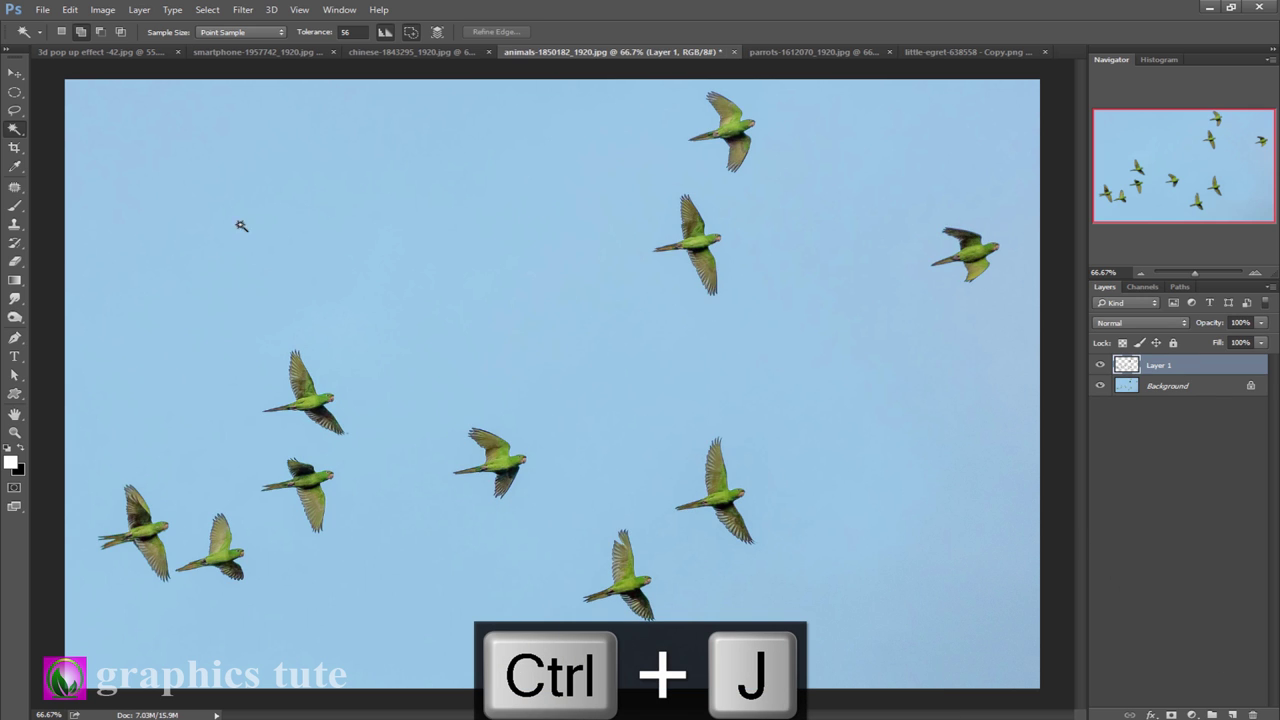
click(15, 74)
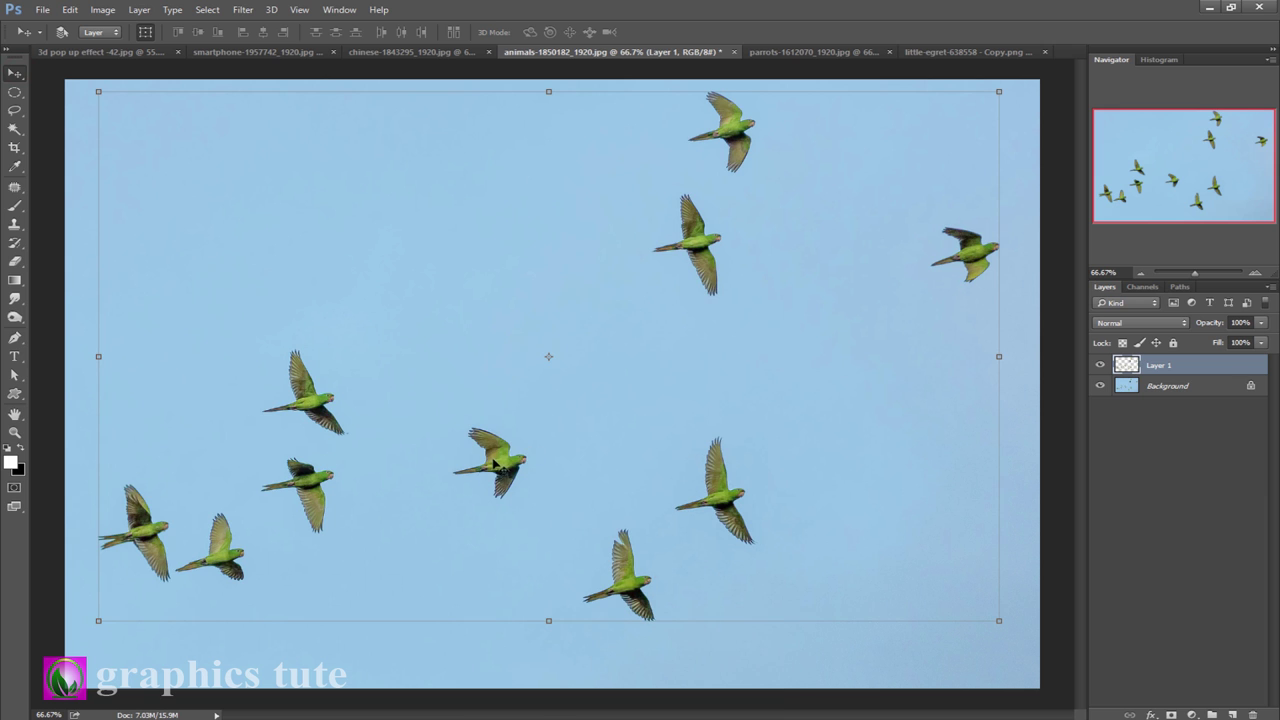
mouse_move(495, 460)
mouse_down()
mouse_move(295, 248)
mouse_move(236, 84)
mouse_move(497, 467)
mouse_up()
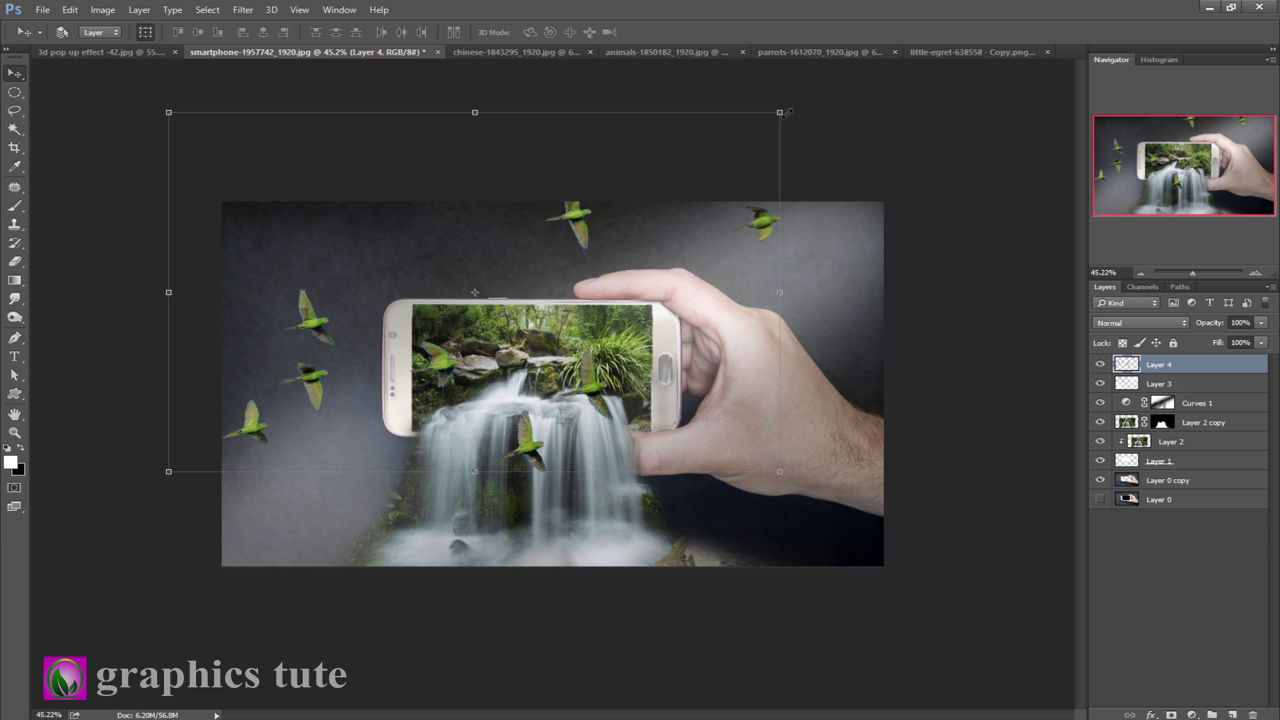
Scale the birds to 39%, flip them horizontally above the phone's left side, then unlock the parrots photo's Background
drag(782, 112, 594, 221)
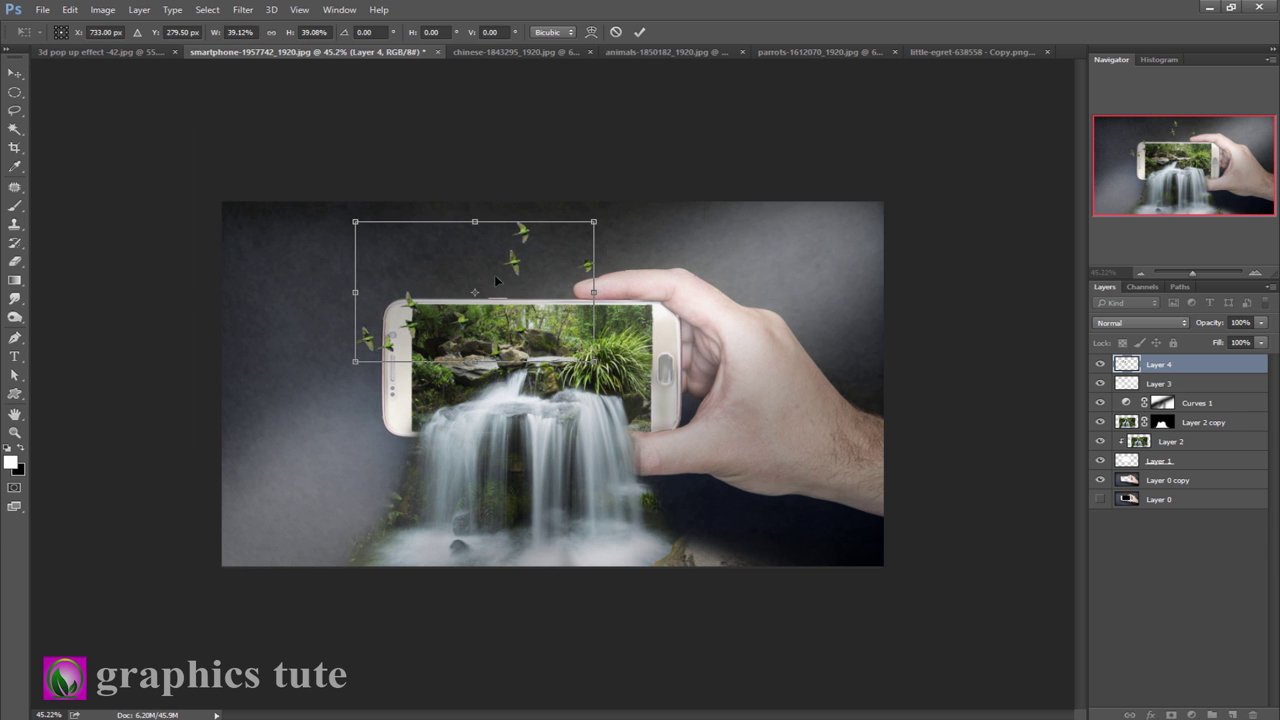
right_click(475, 295)
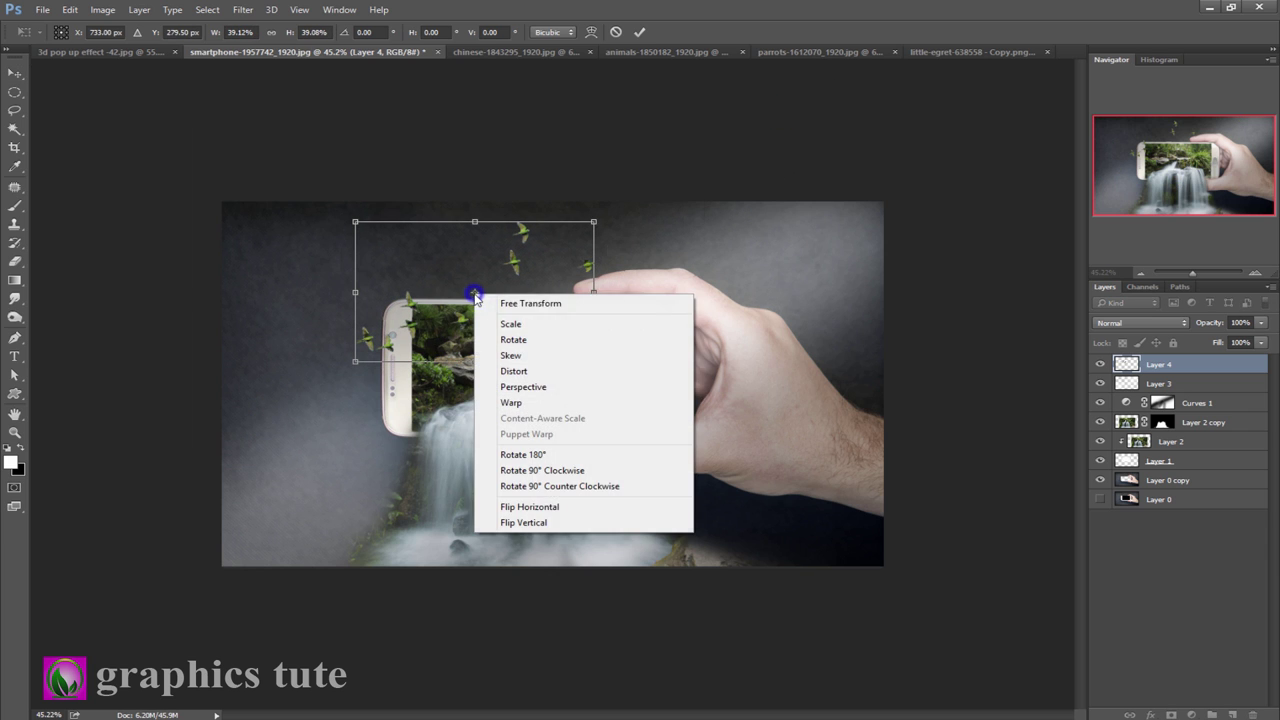
click(538, 506)
drag(475, 295, 448, 316)
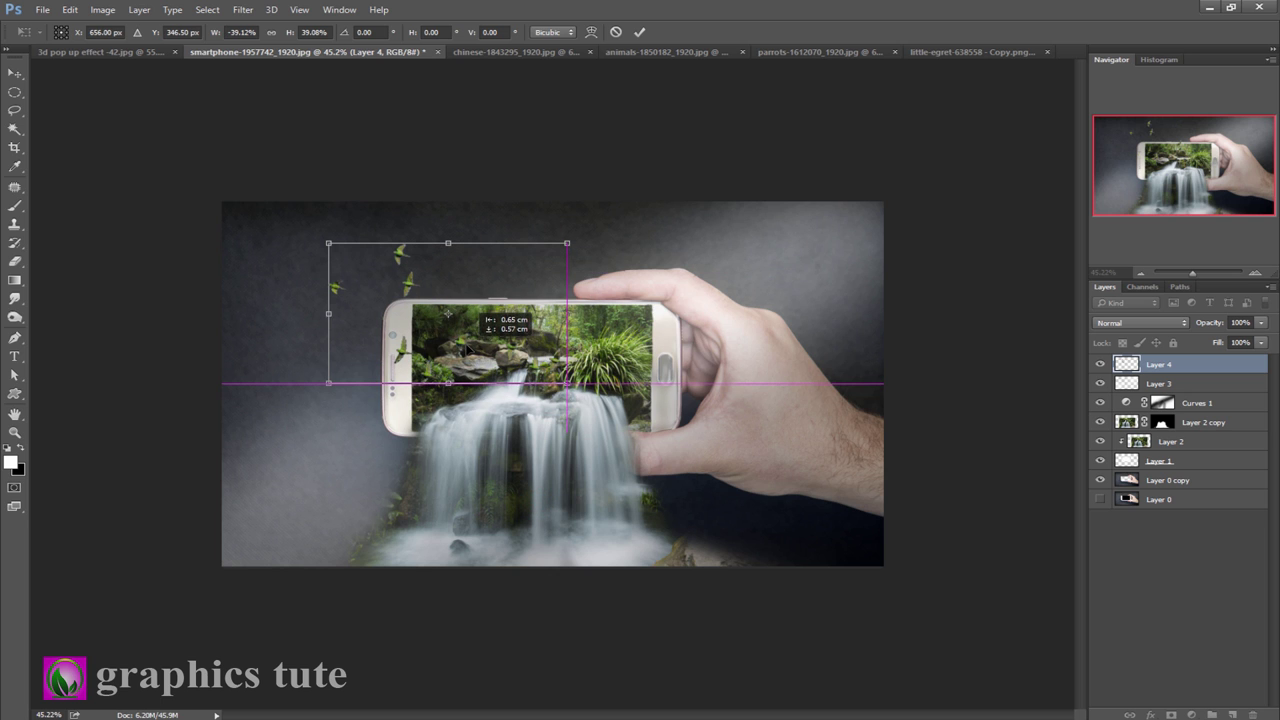
click(639, 33)
click(793, 52)
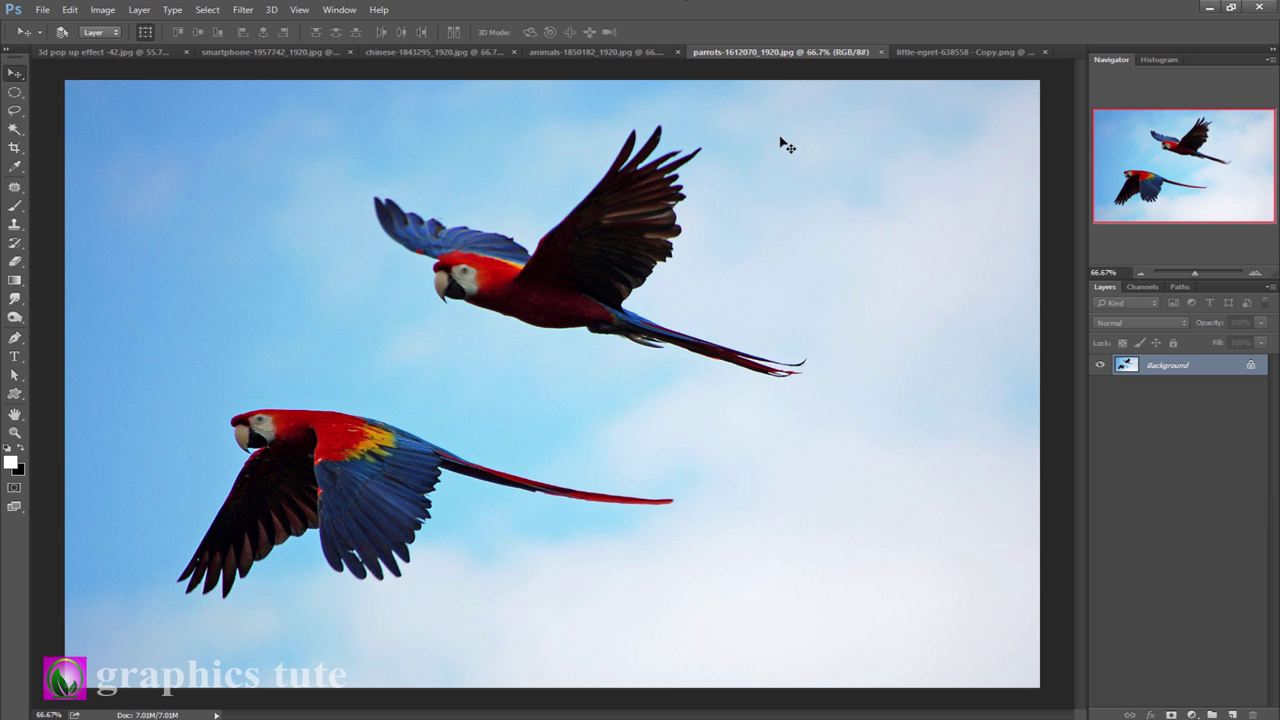
click(1251, 366)
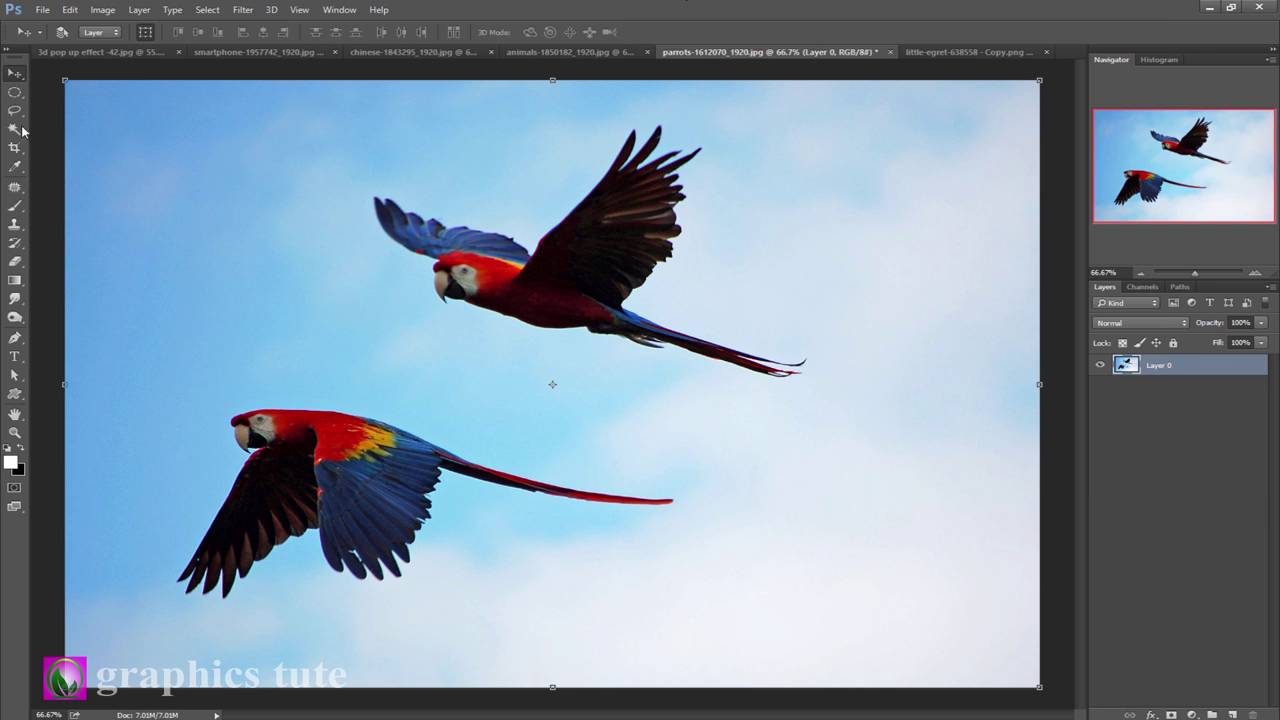
Quick-select both red parrots and place them on the phone screen, scaled to about 16%
drag(15, 130, 81, 127)
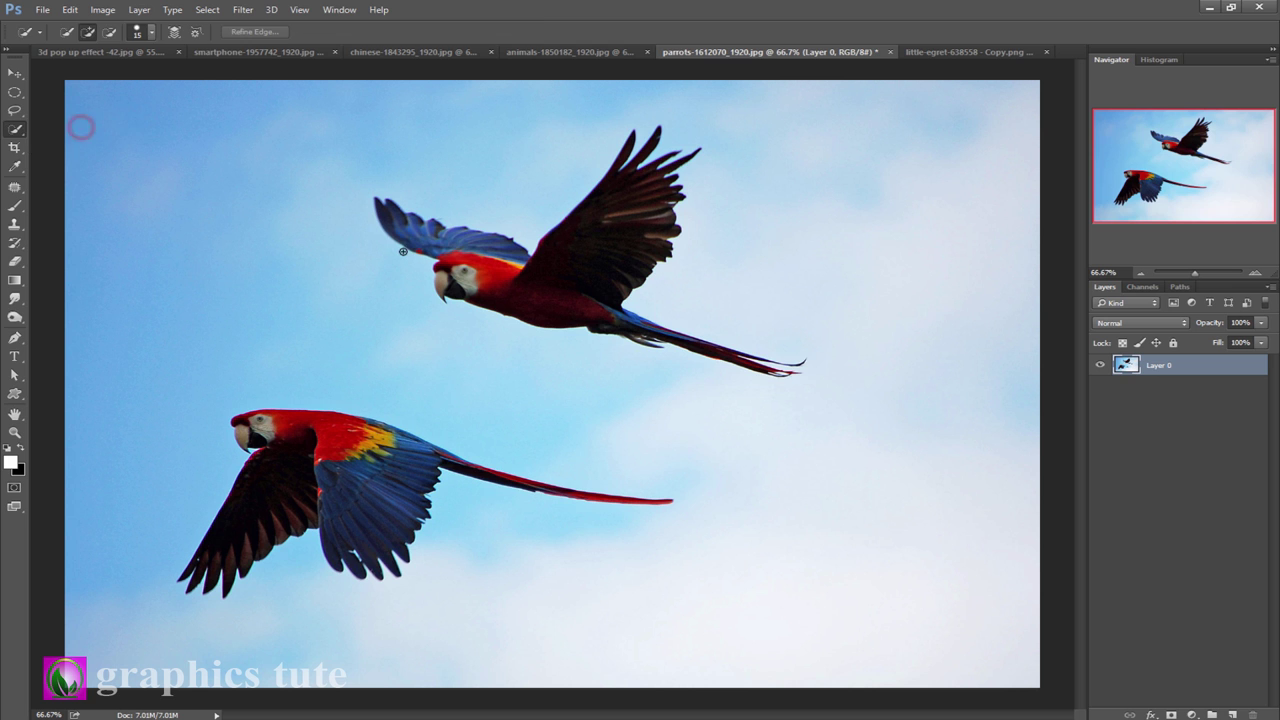
drag(465, 260, 570, 290)
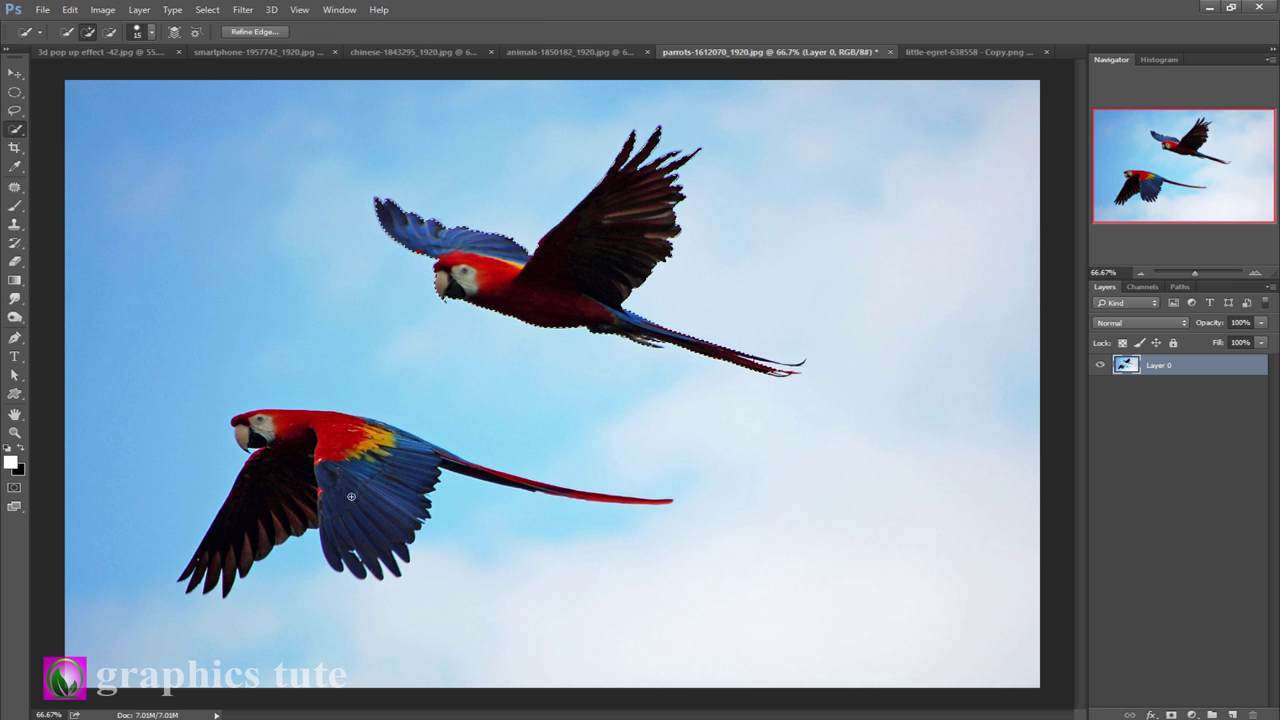
mouse_move(253, 429)
mouse_down()
mouse_move(386, 496)
mouse_move(668, 501)
mouse_up()
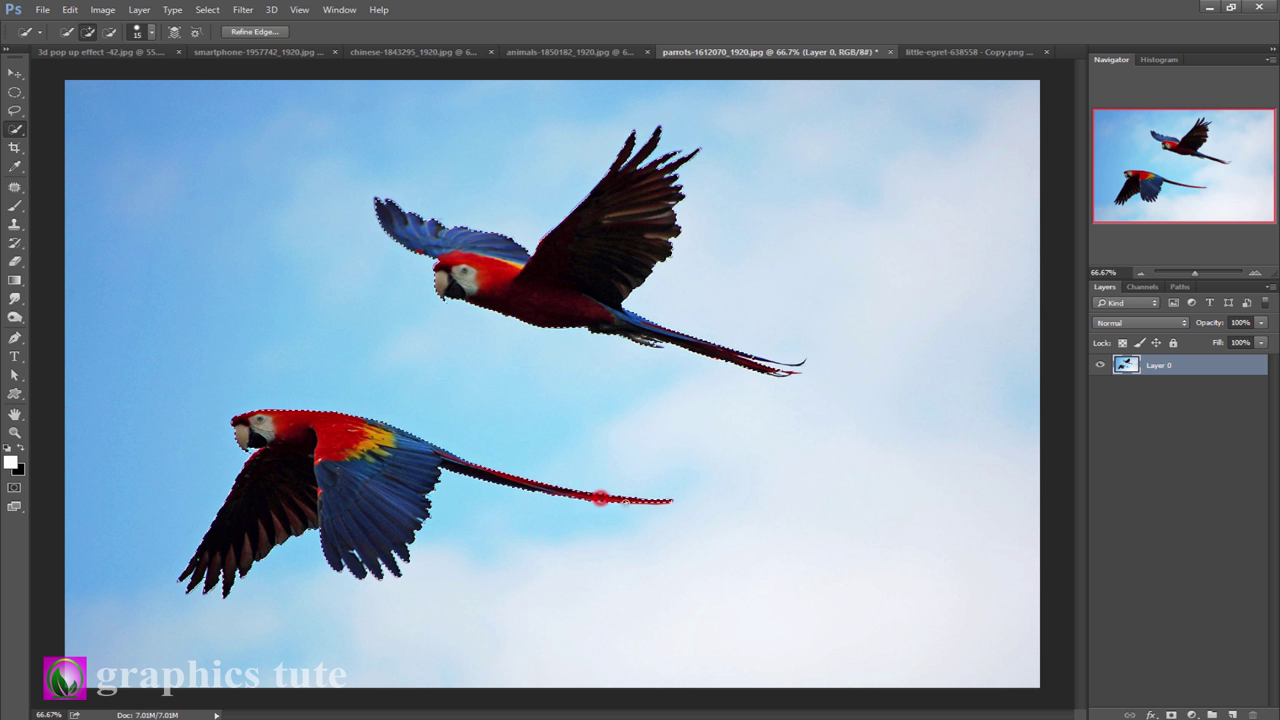
click(15, 73)
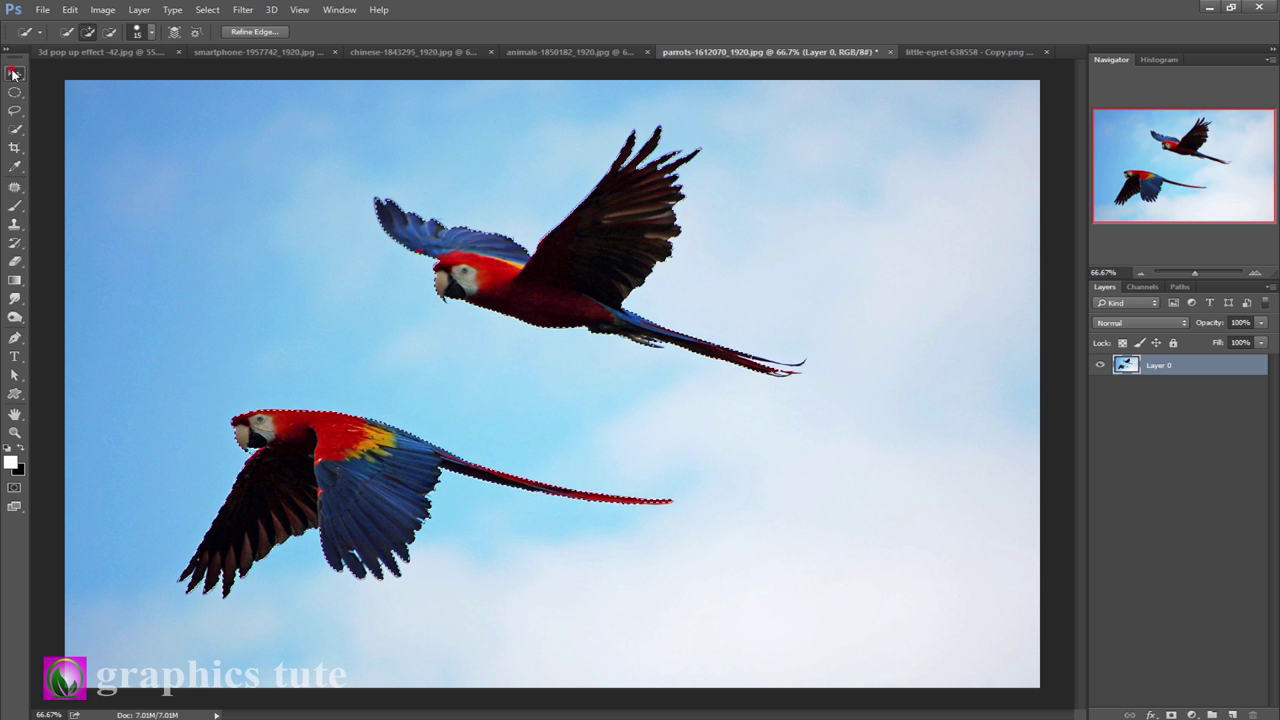
drag(297, 441, 270, 85)
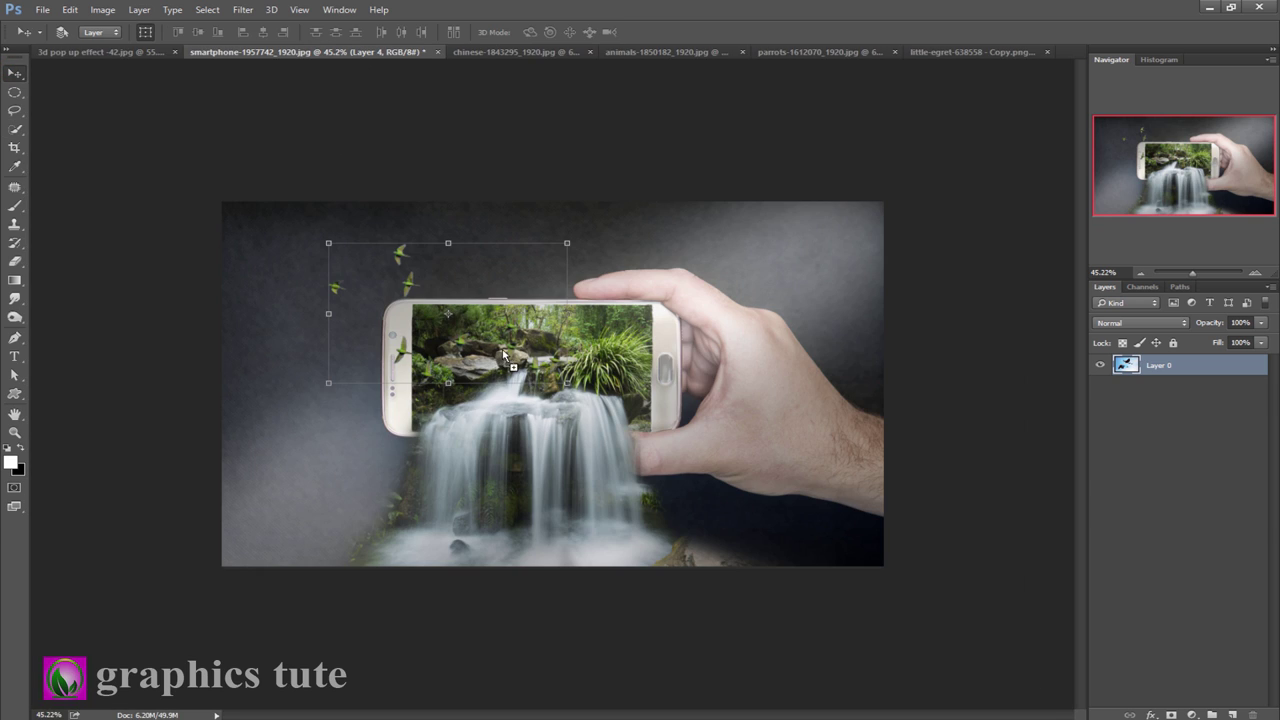
drag(270, 85, 505, 360)
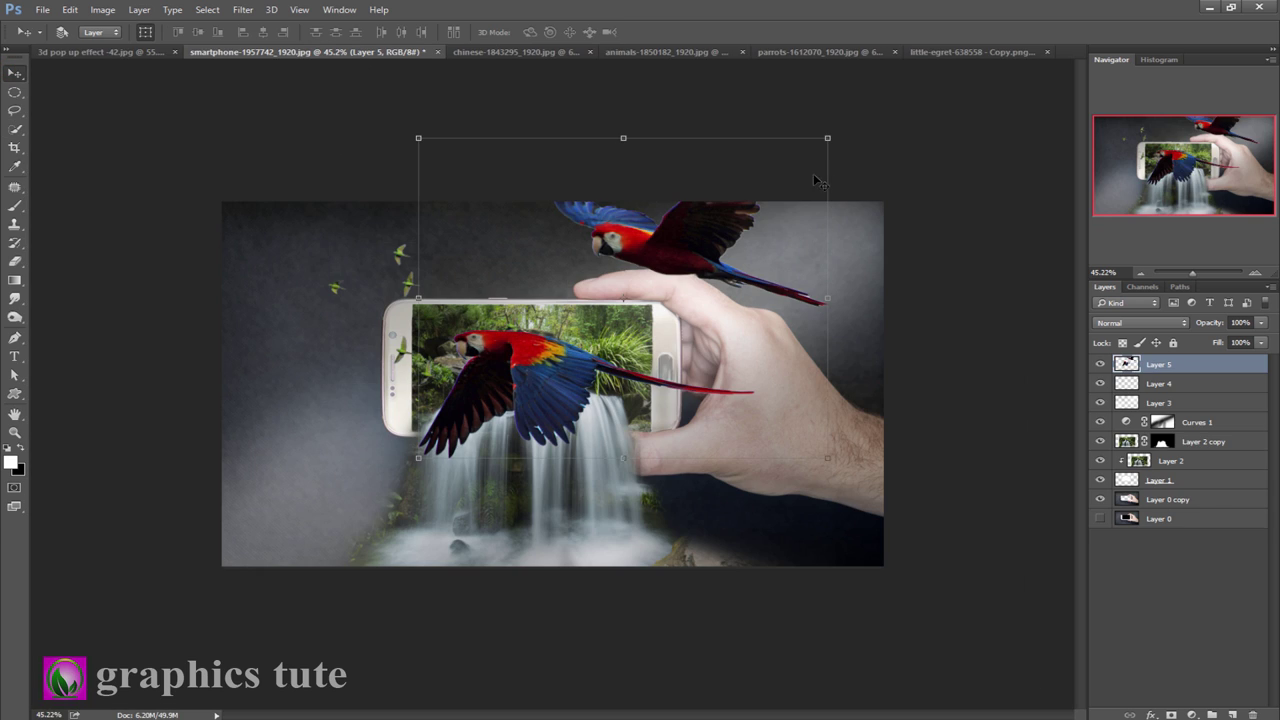
mouse_move(829, 138)
mouse_down()
mouse_move(540, 345)
mouse_move(557, 330)
mouse_up()
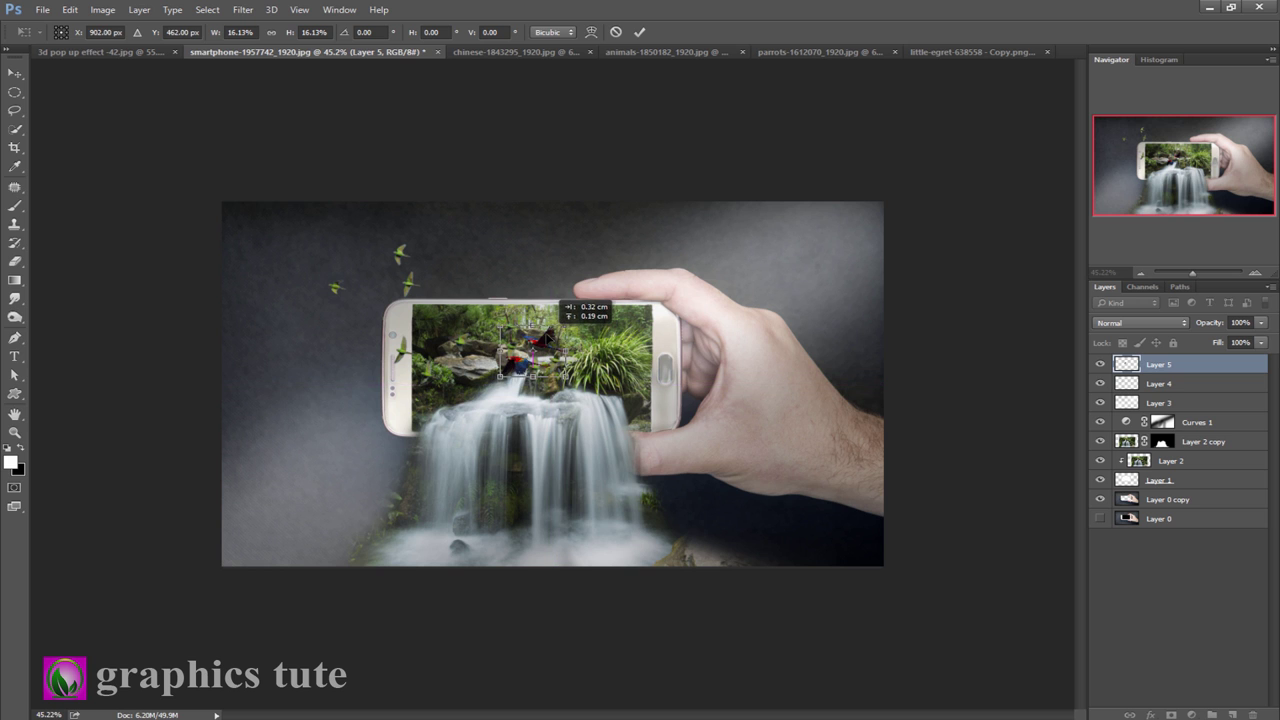
click(640, 32)
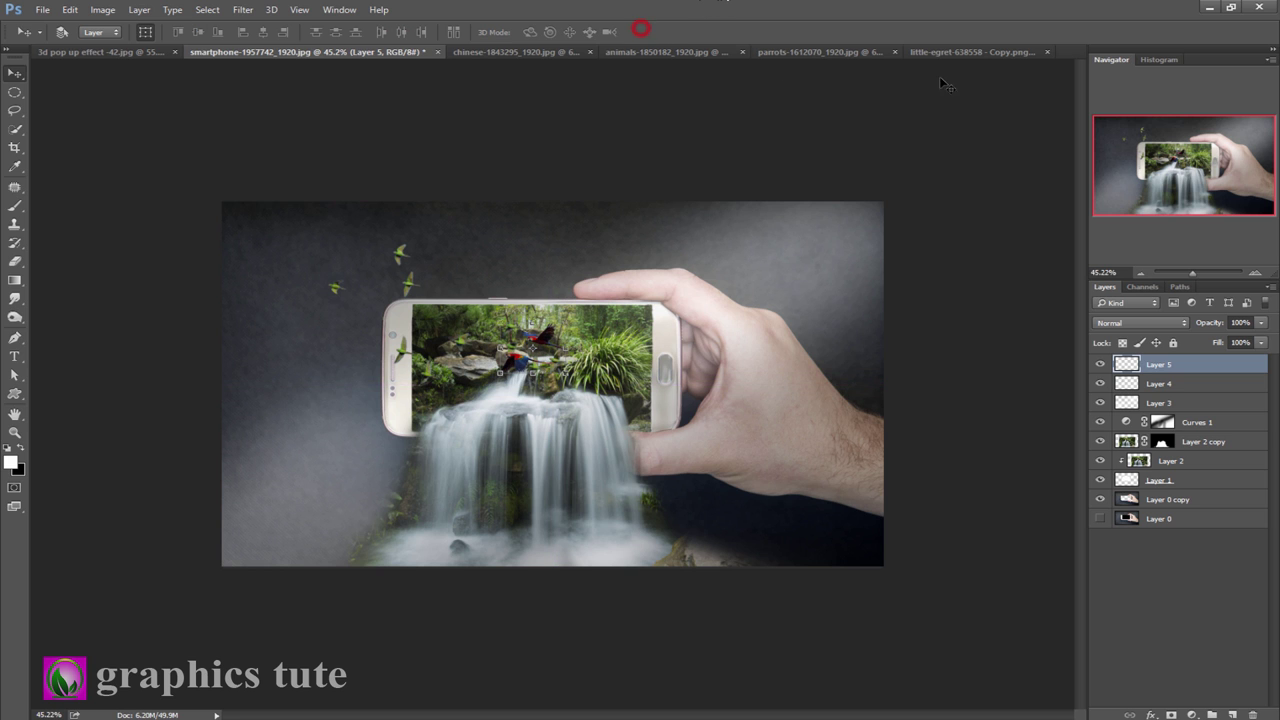
Bring the egret into the phone composite, shrink it onto the screen, and commit the transform
click(943, 56)
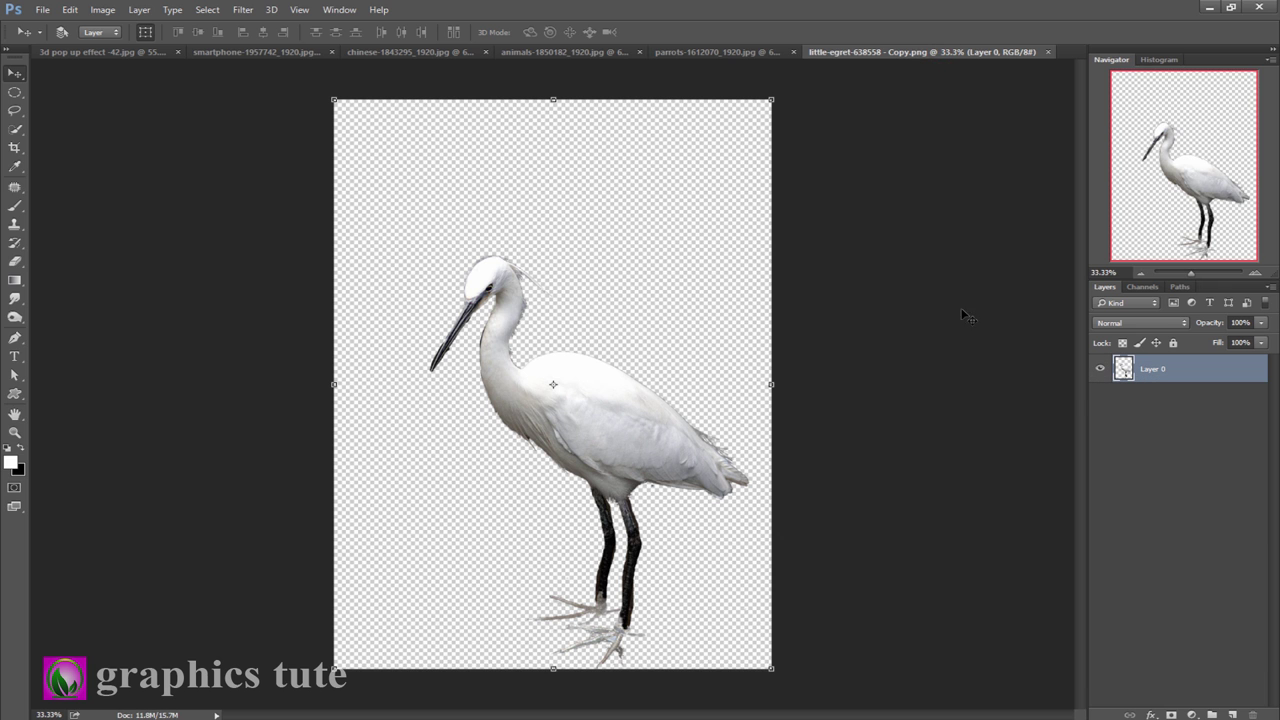
mouse_move(679, 405)
mouse_down()
mouse_move(278, 52)
mouse_move(538, 300)
mouse_up()
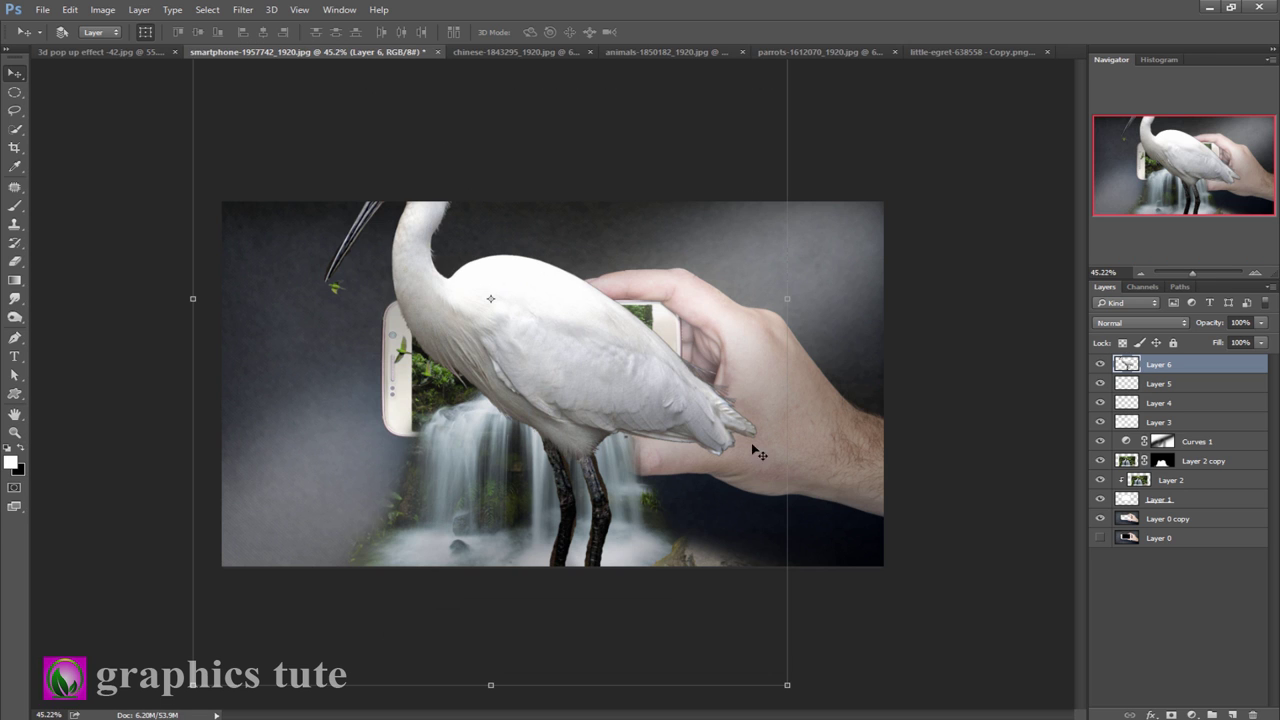
mouse_move(788, 688)
mouse_down()
mouse_move(549, 297)
mouse_move(645, 395)
mouse_up()
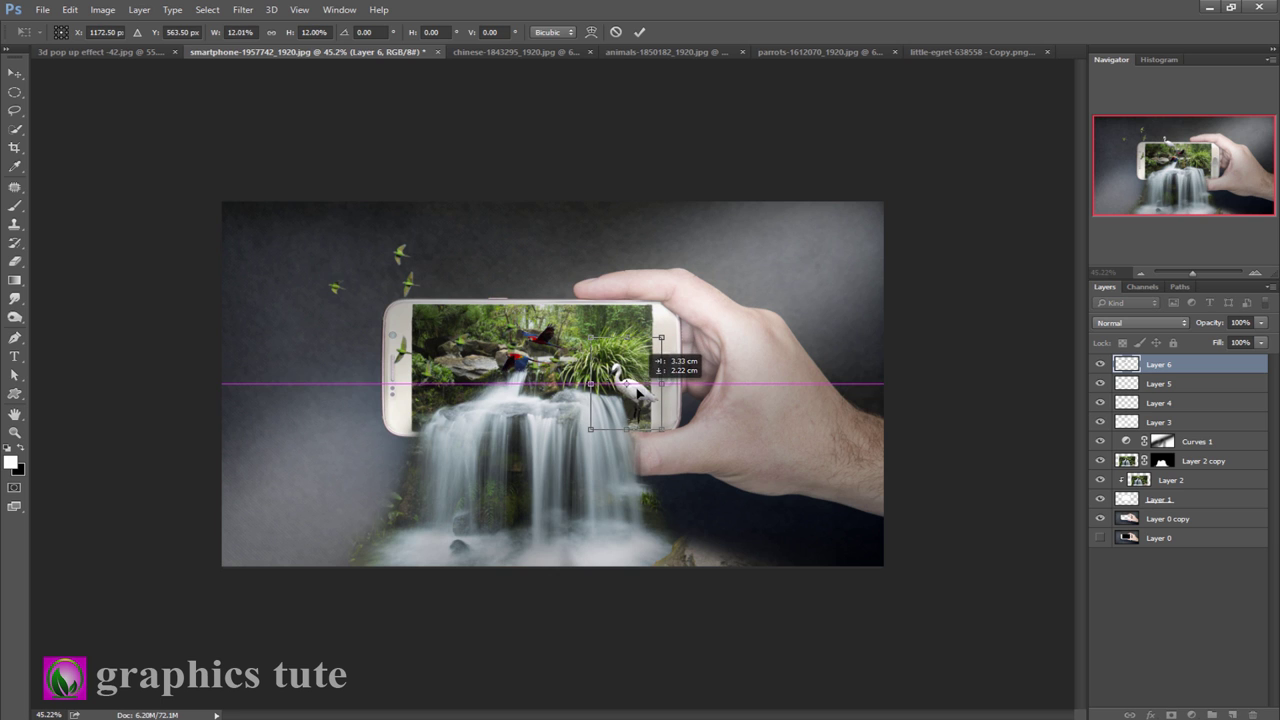
click(643, 33)
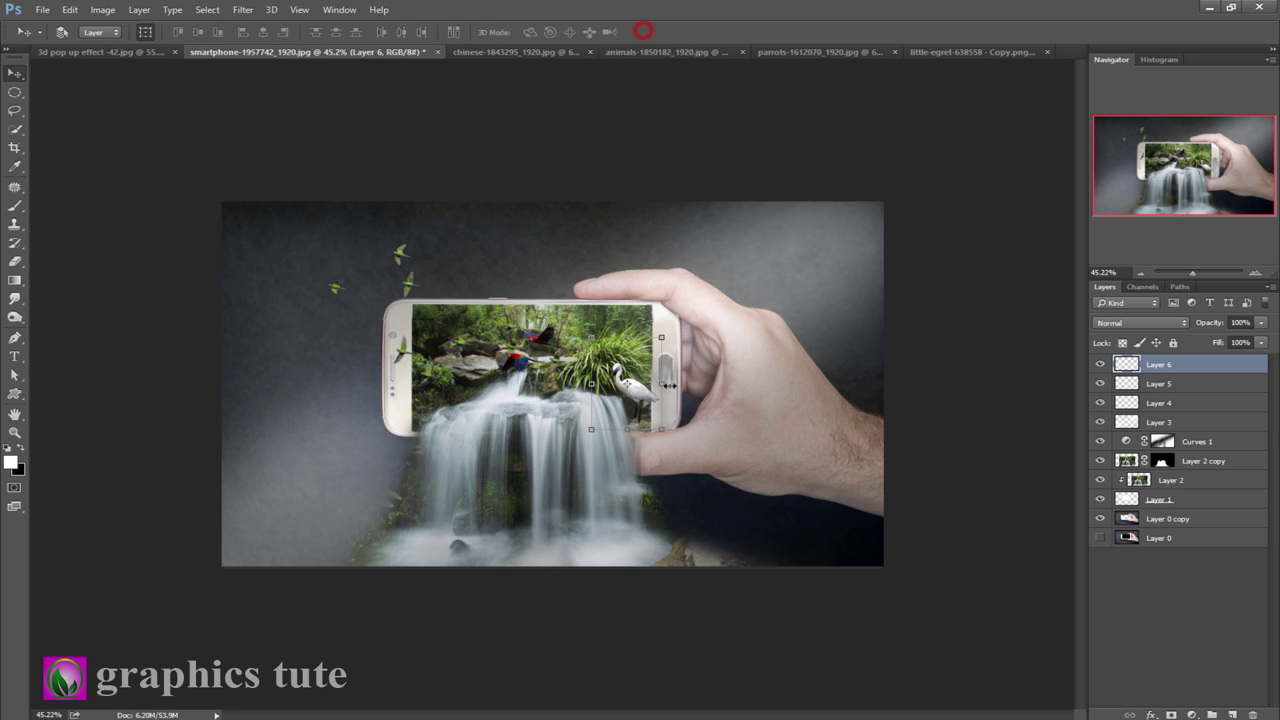
key(z)
drag(700, 430, 780, 449)
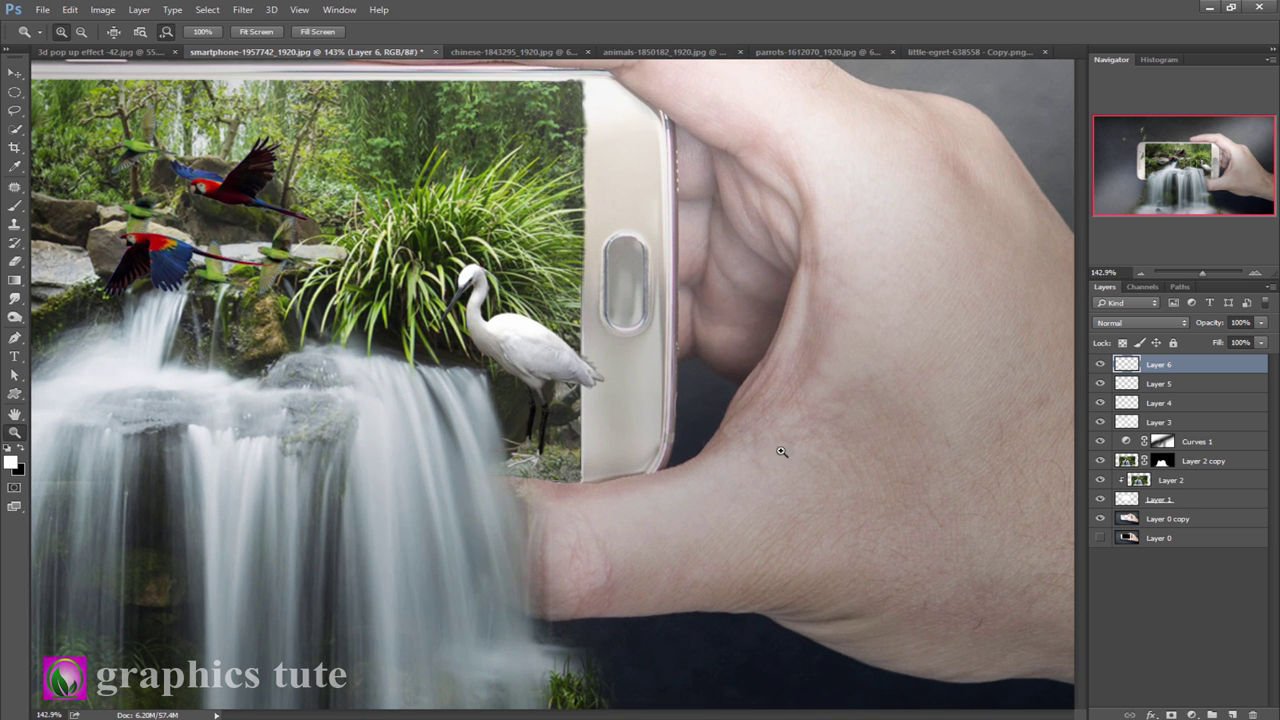
Add a new Layer 7 above the parrots and set up a black brush at size 60
click(1183, 383)
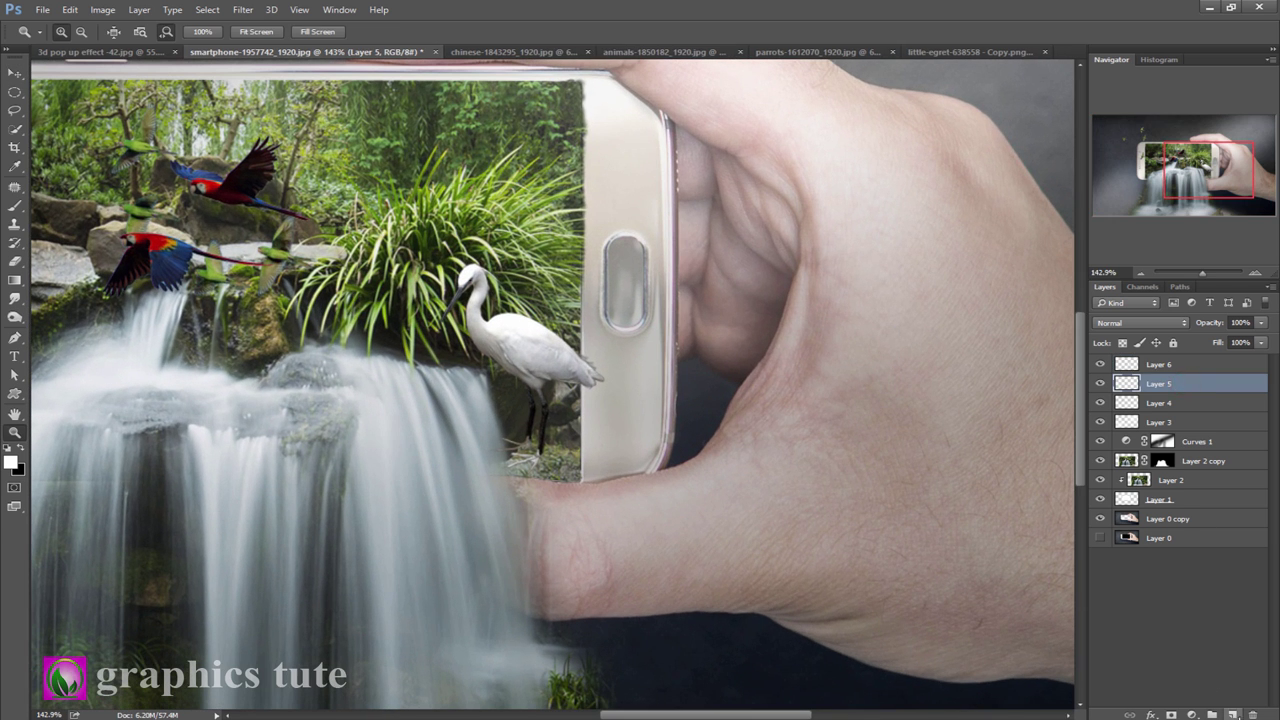
click(1236, 714)
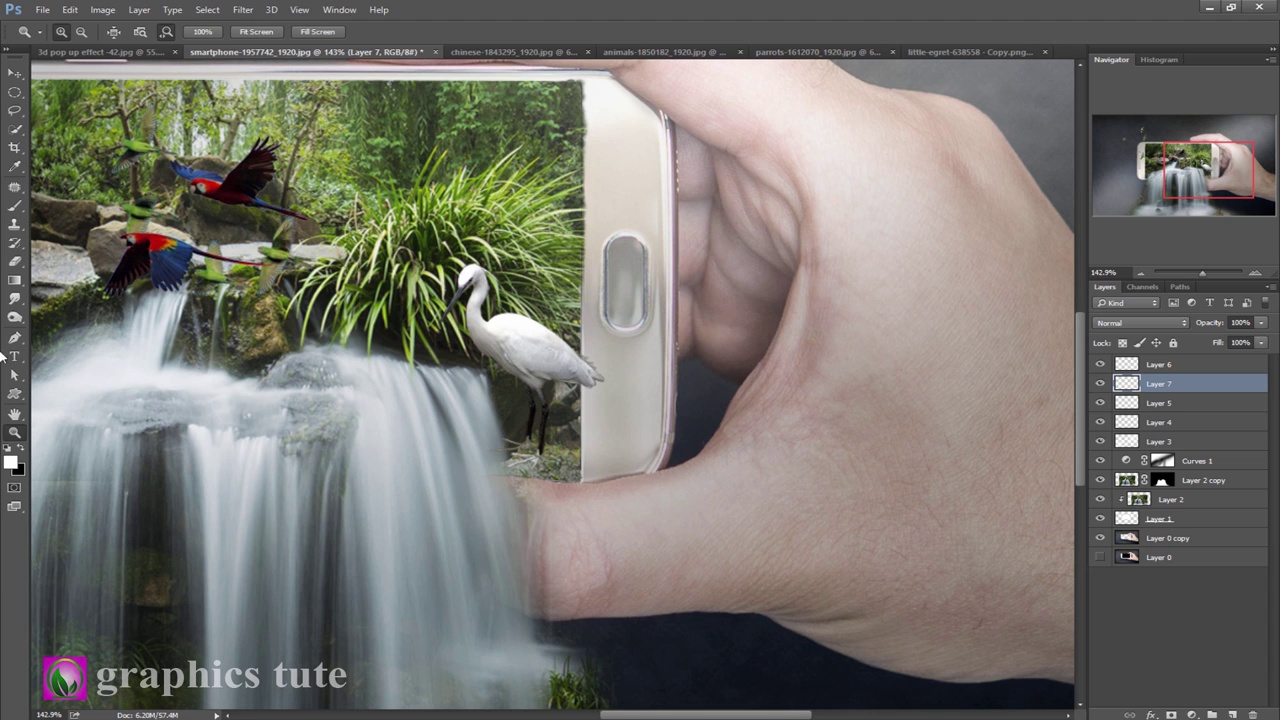
click(14, 205)
key(x)
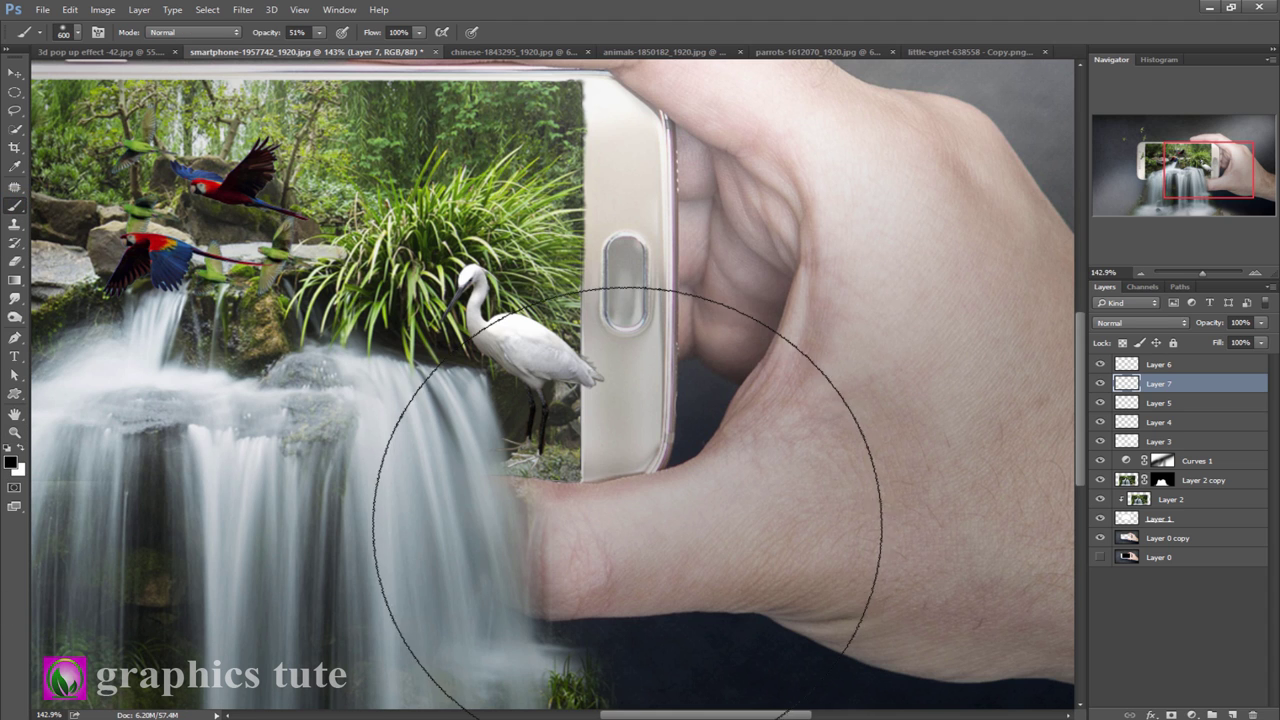
key(bracketleft)
key(bracketleft)
key(bracketleft)
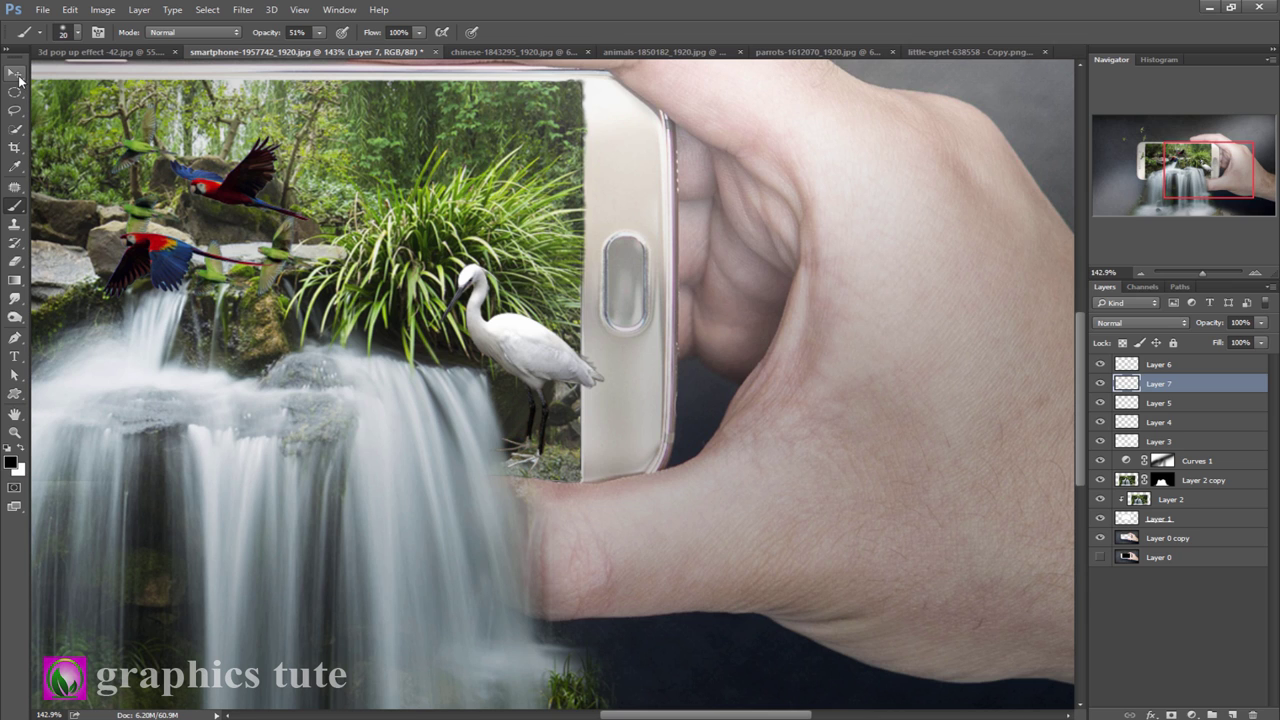
Nudge the egret and Layer 7 slightly right and down, then zoom out to view the whole composition
click(17, 76)
shift+click(1155, 366)
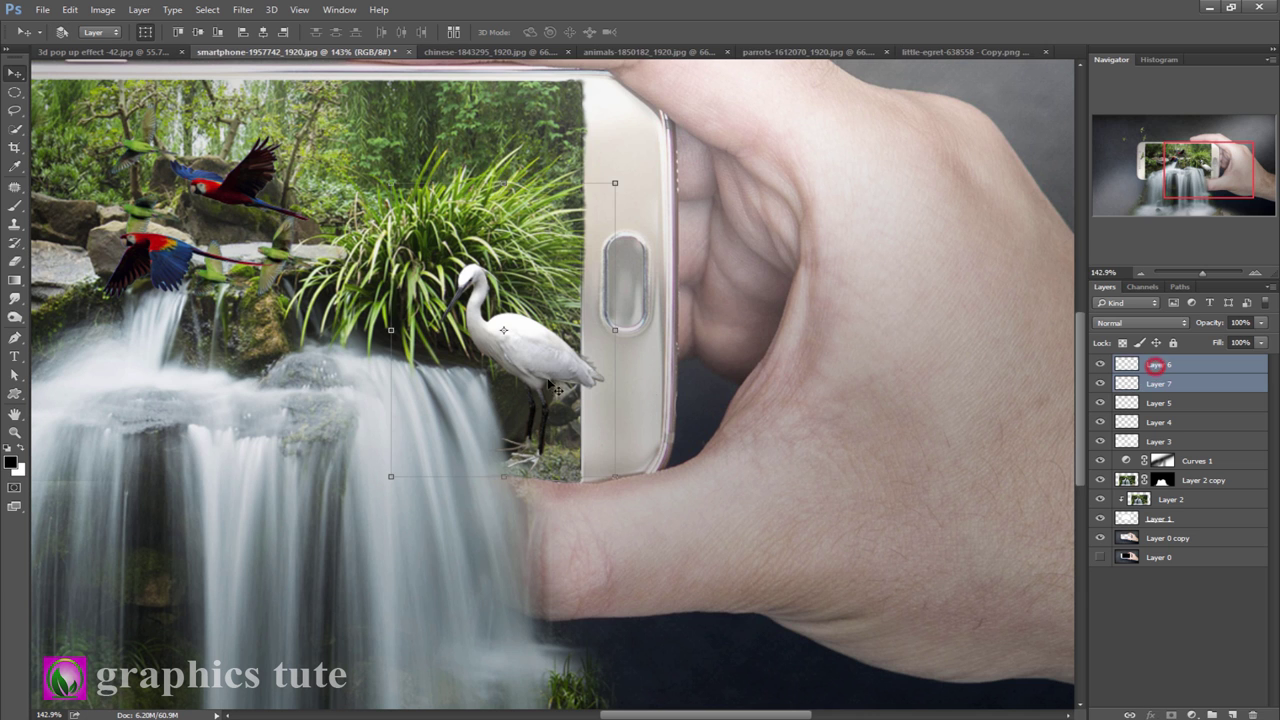
drag(545, 372, 565, 380)
key(z)
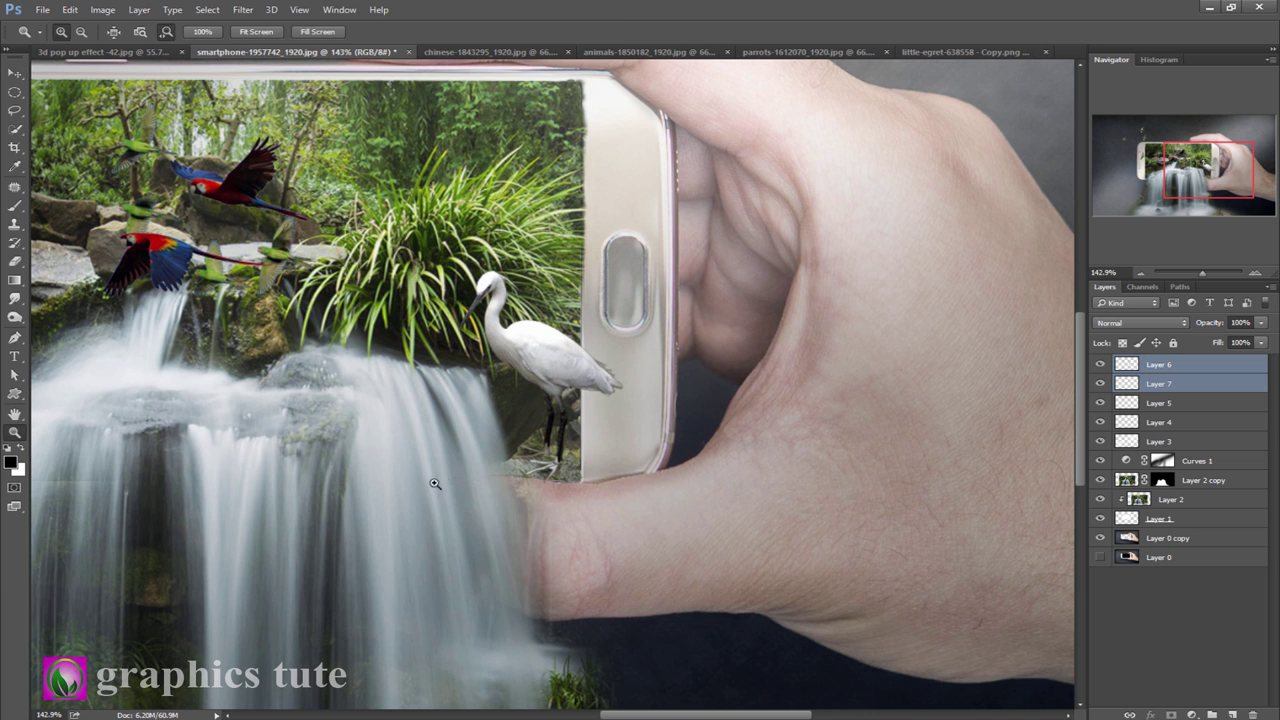
alt+click(440, 480)
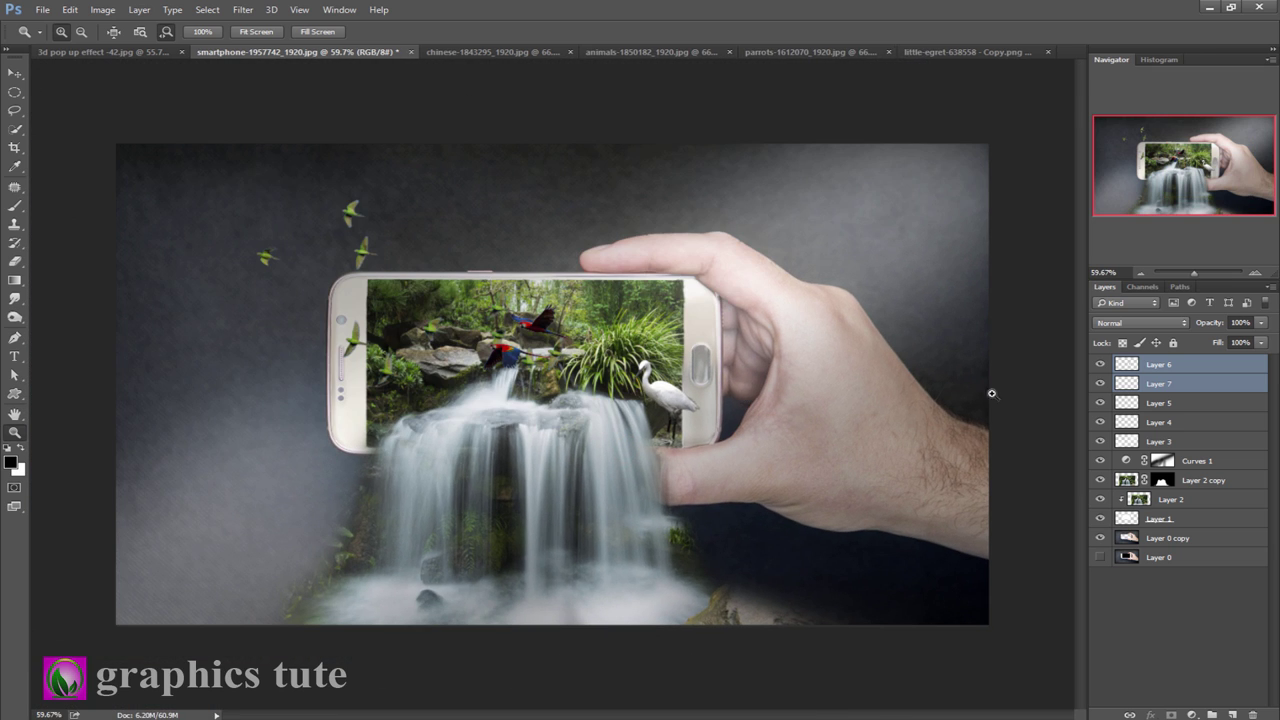
Toggle the heron layer and compare the composition with the finished reference image
click(1100, 366)
click(1100, 366)
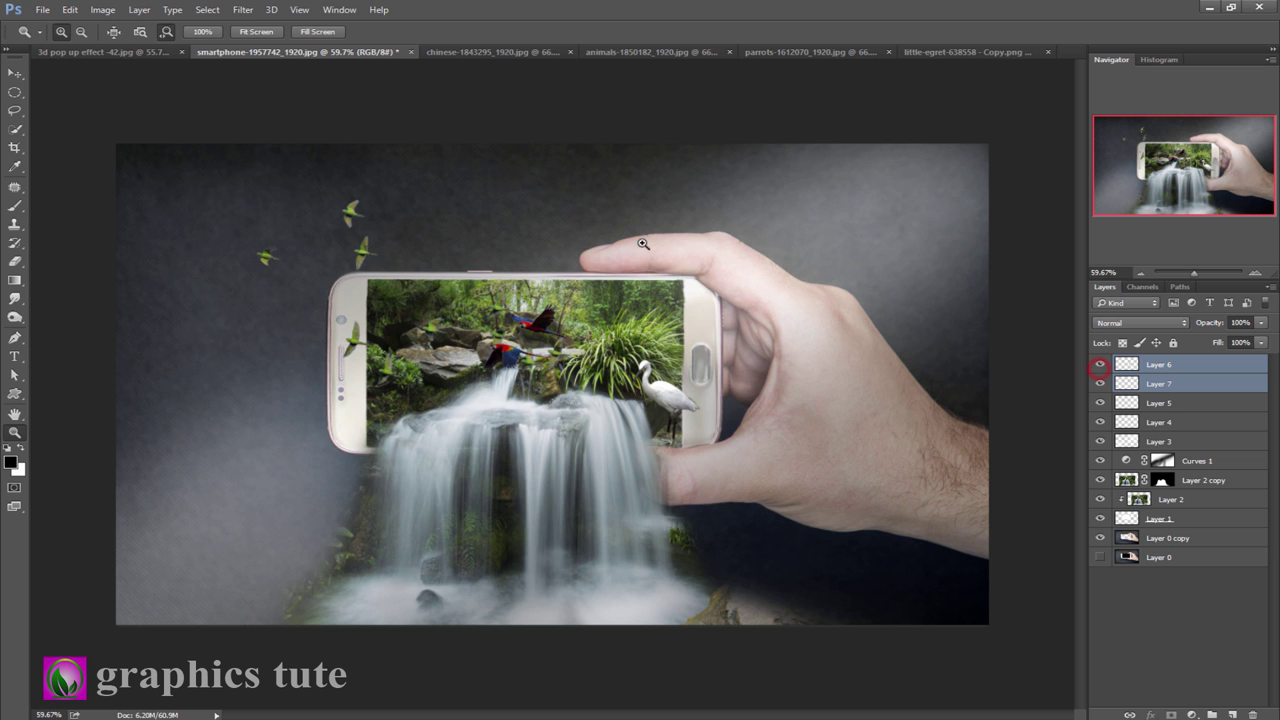
click(150, 58)
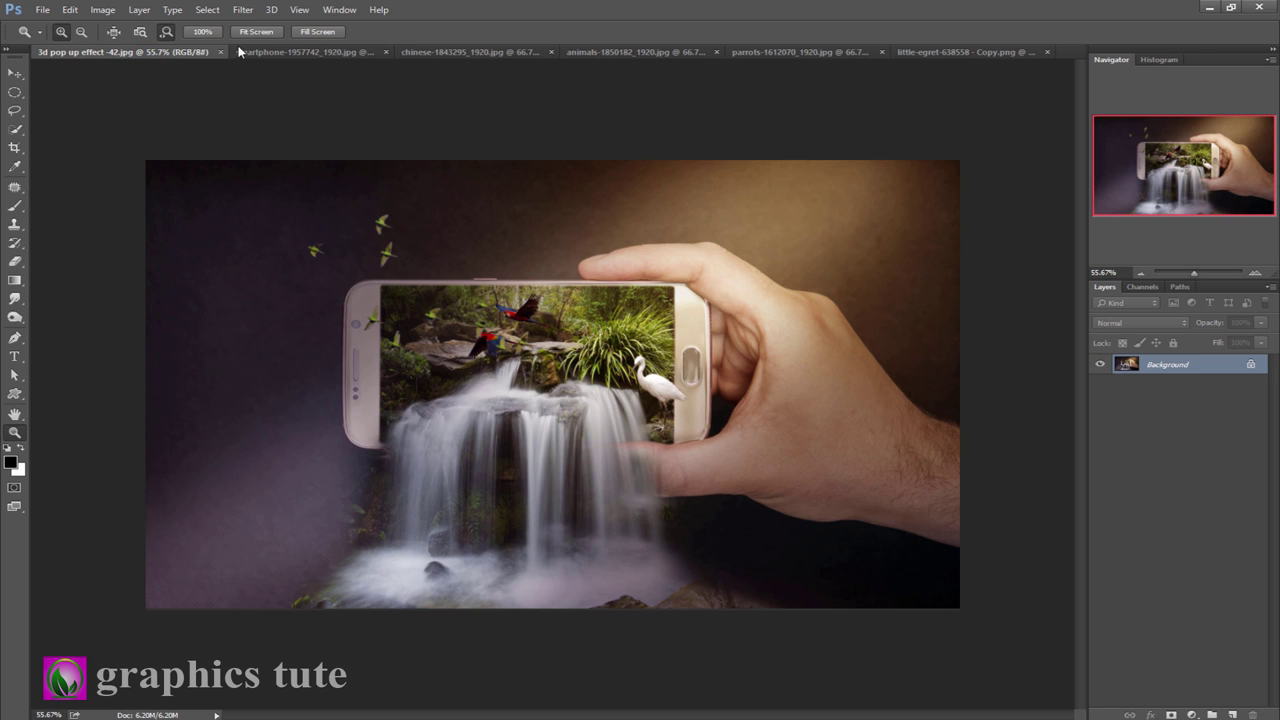
click(265, 49)
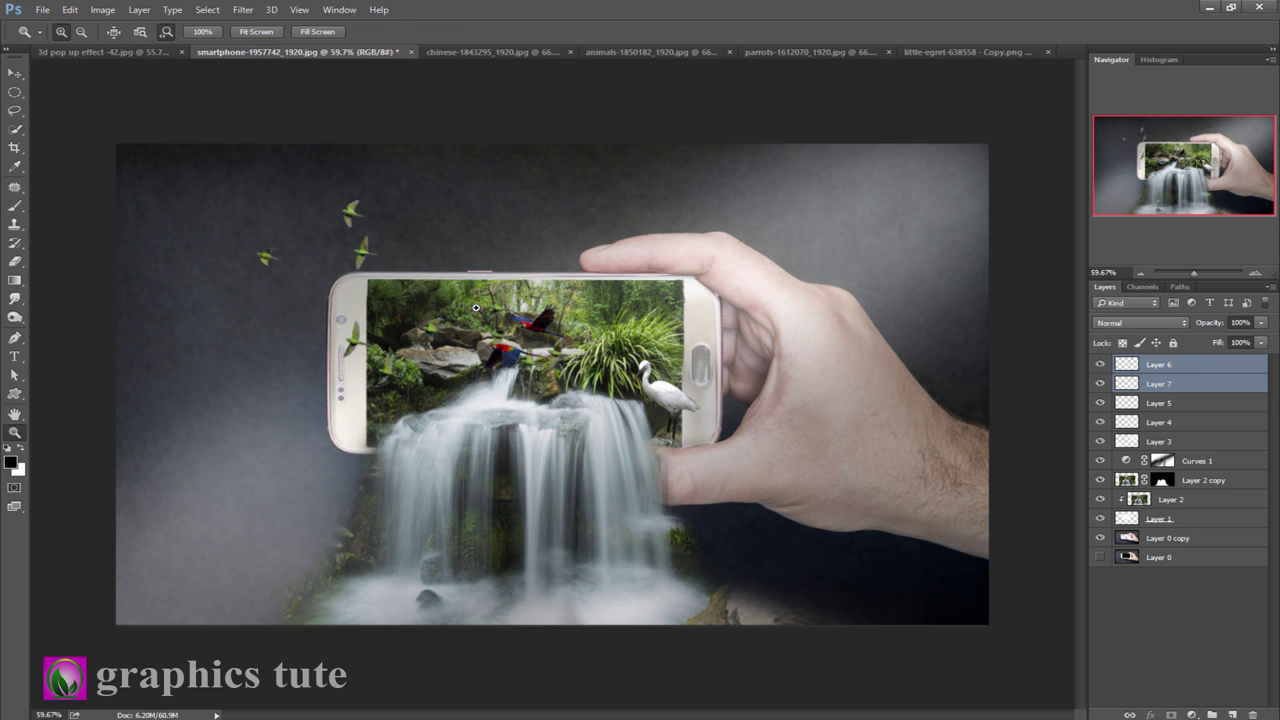
Add a Violet-Orange Gradient fill layer above Layer 6
click(1197, 366)
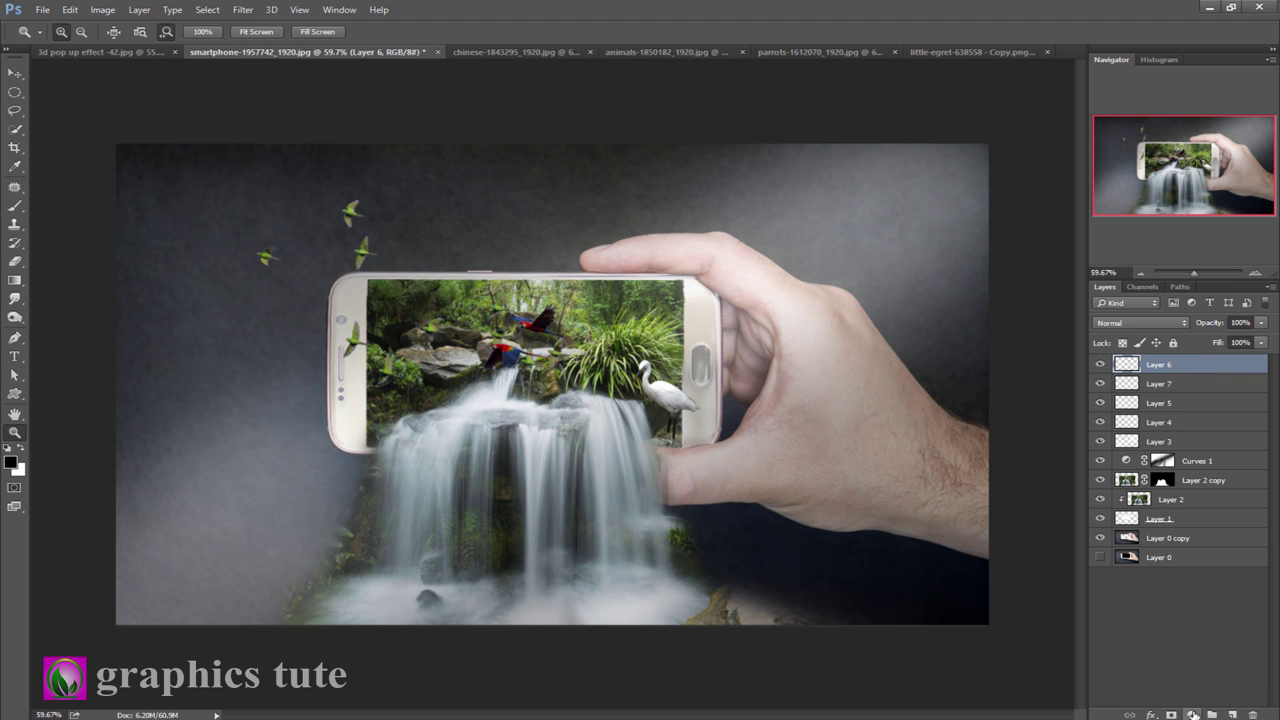
click(1194, 715)
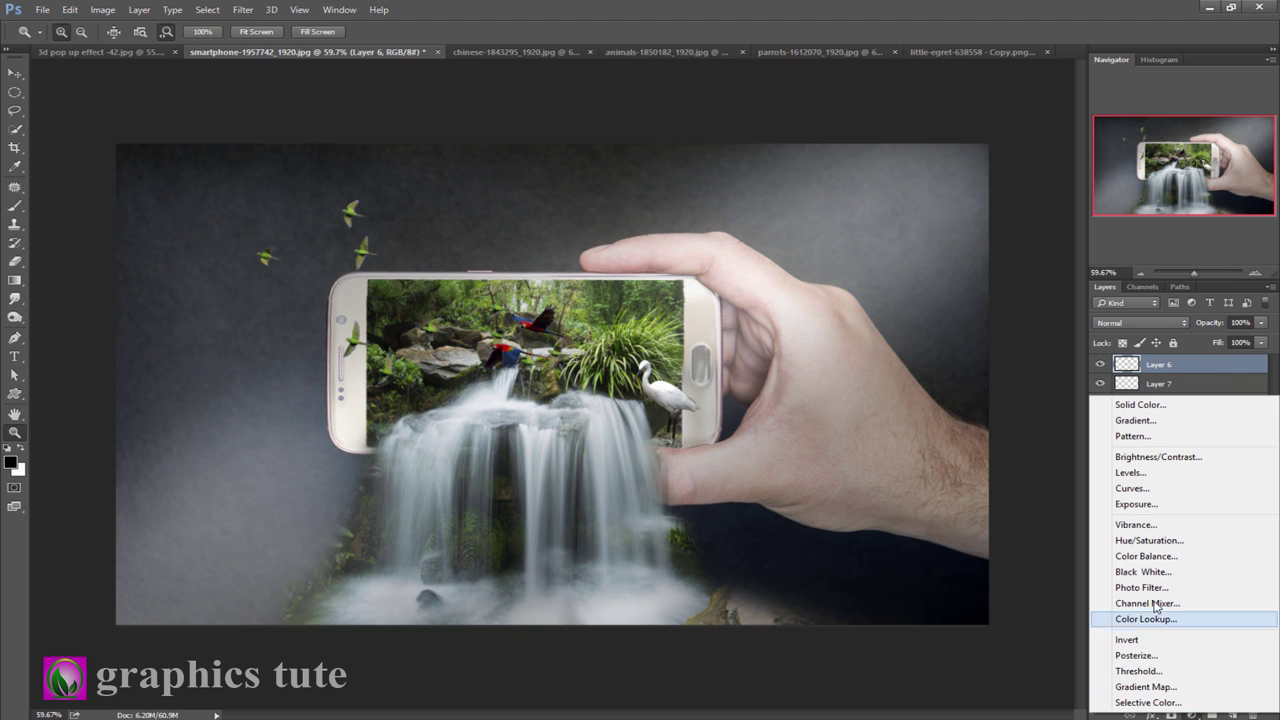
click(1136, 421)
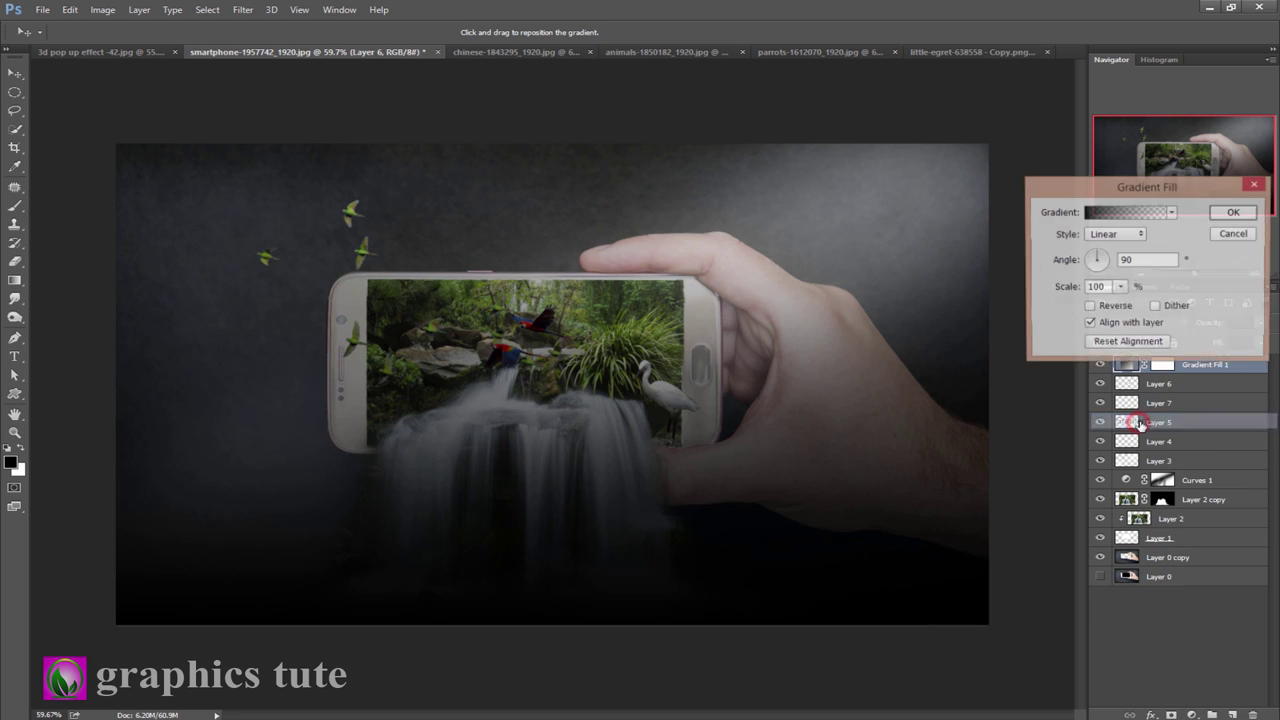
click(1173, 213)
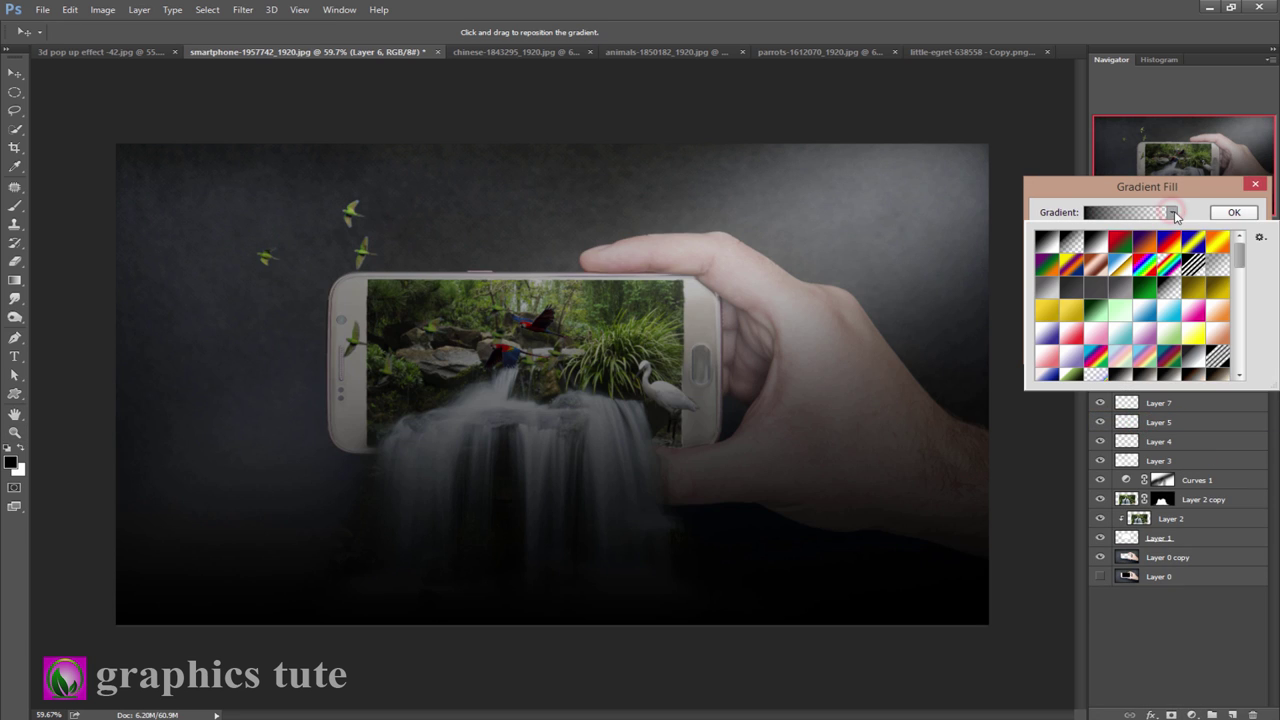
click(1148, 248)
click(1191, 209)
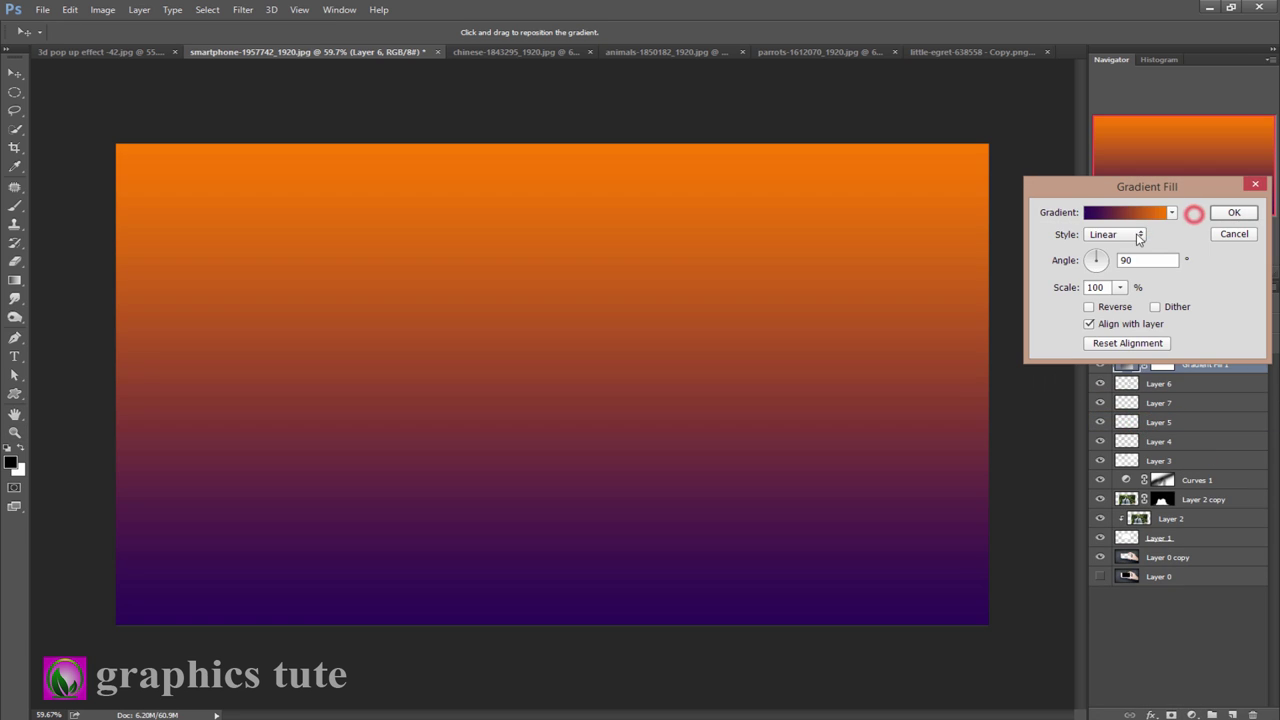
Make the gradient radial and reversed, with the orange glow moved toward the upper right
click(1132, 234)
click(1118, 258)
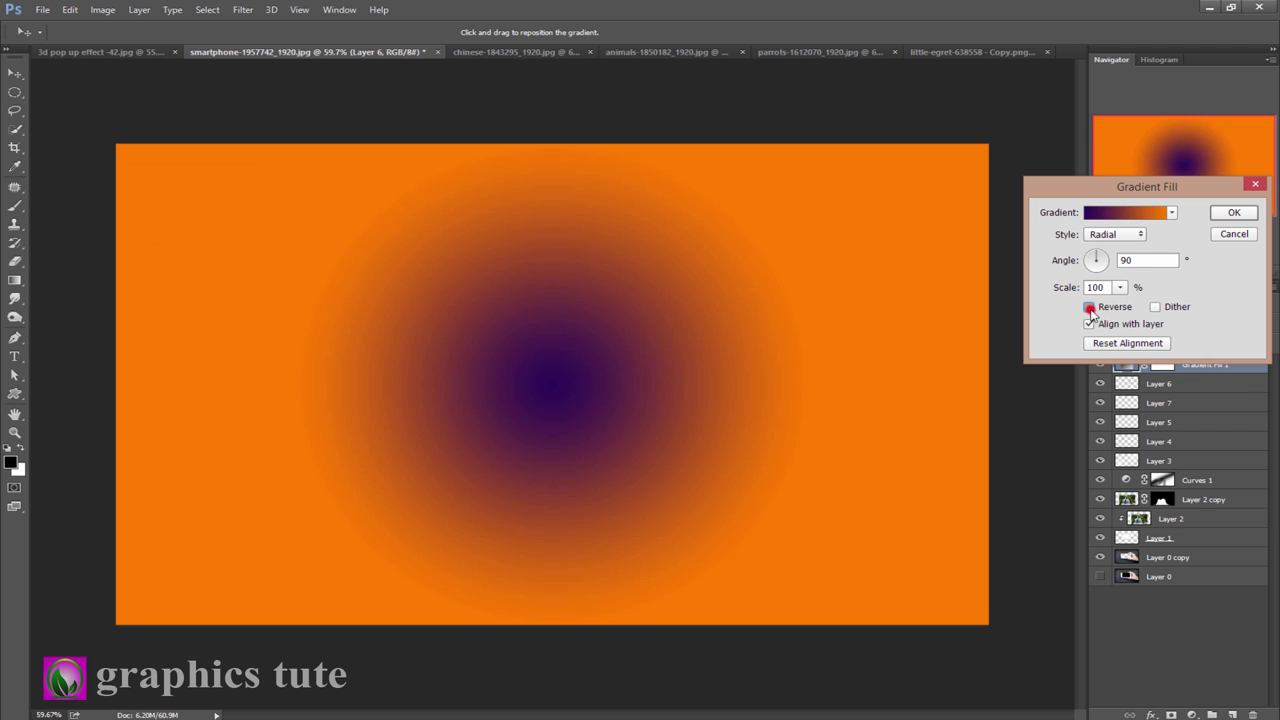
click(1090, 307)
click(1119, 287)
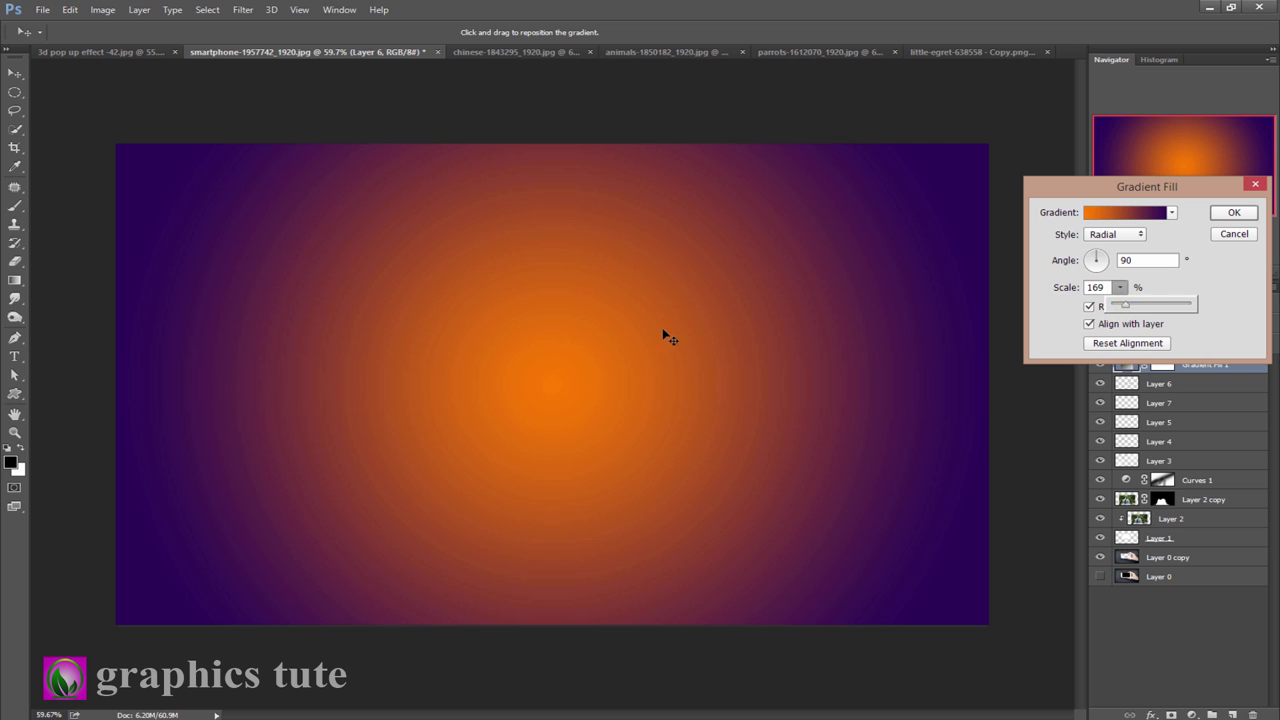
drag(655, 340, 870, 248)
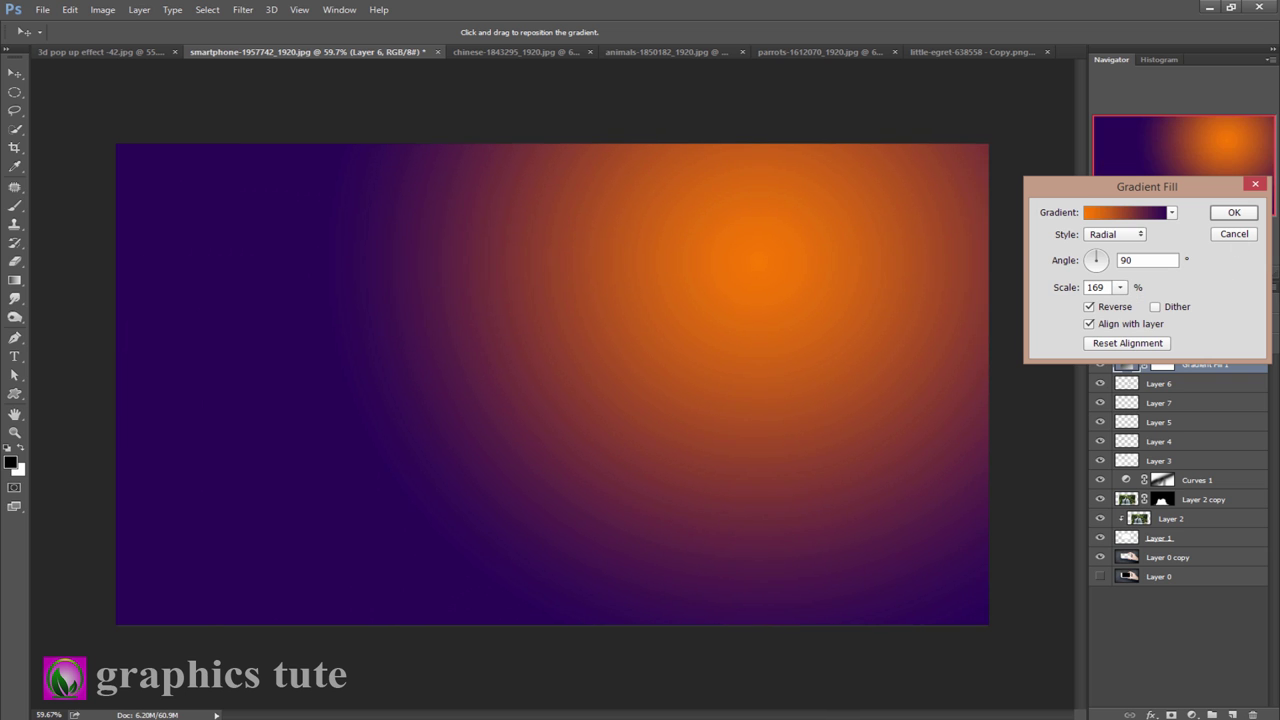
click(1236, 213)
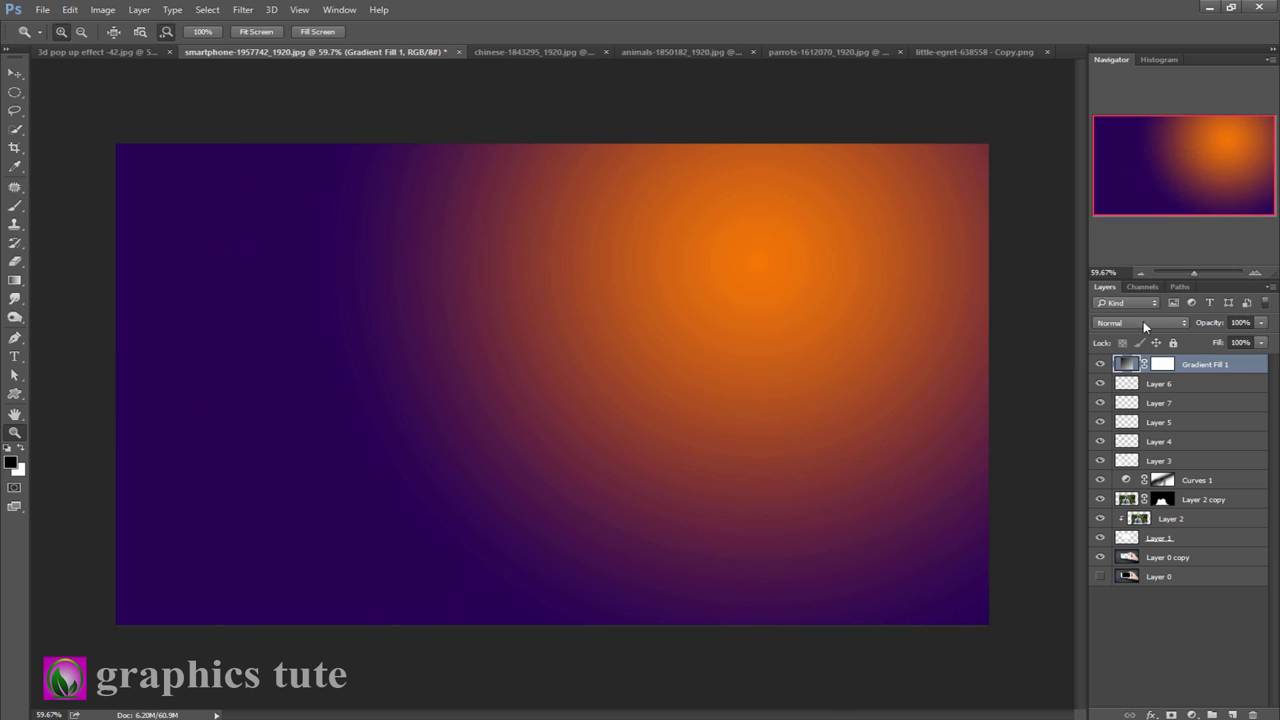
Blend Gradient Fill 1 over the scene in Soft Light mode and check the effect
click(1181, 323)
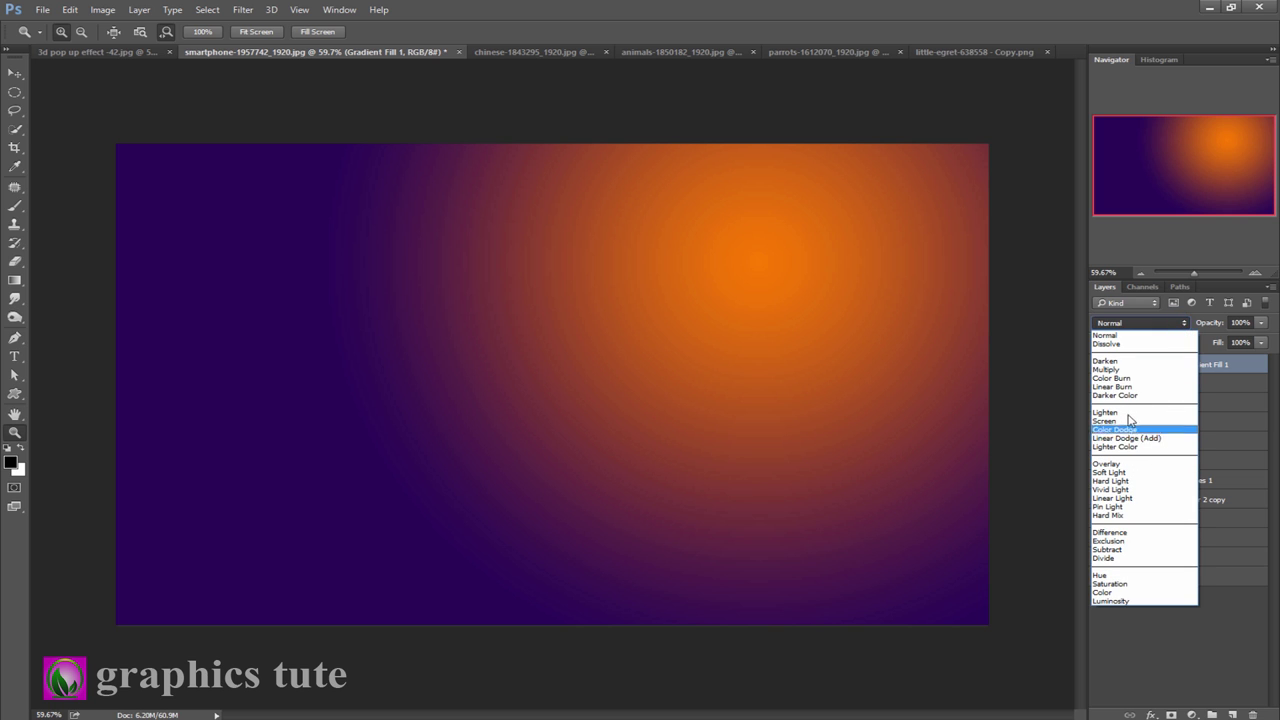
click(1110, 472)
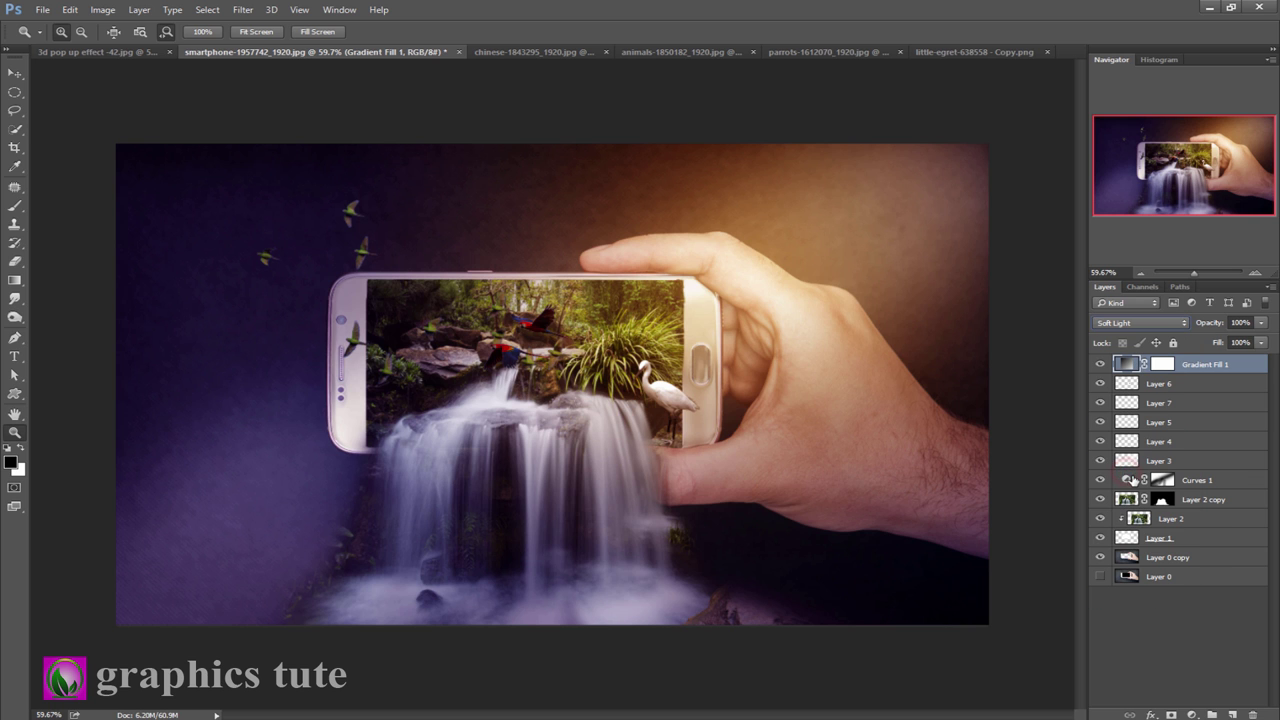
click(1100, 364)
click(1100, 364)
Enlarge the gradient fill's scale to 219%, keeping the Violet-Orange colours
double_click(1125, 364)
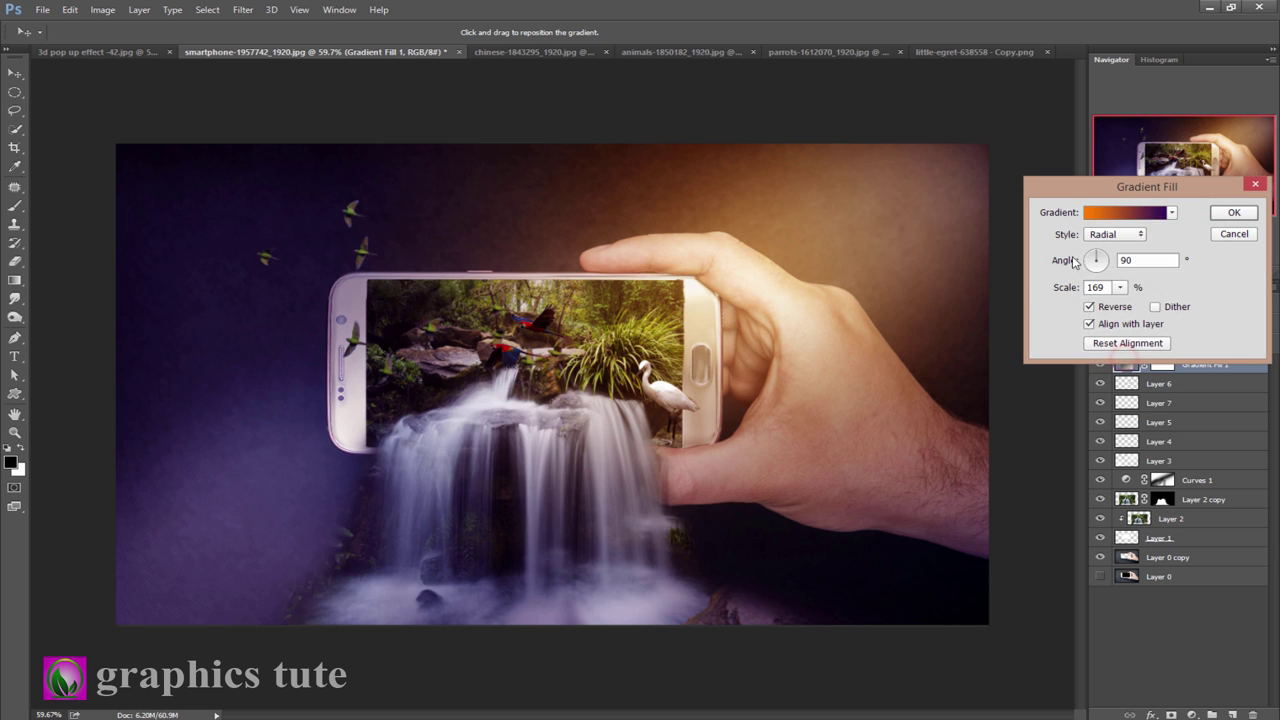
click(1134, 214)
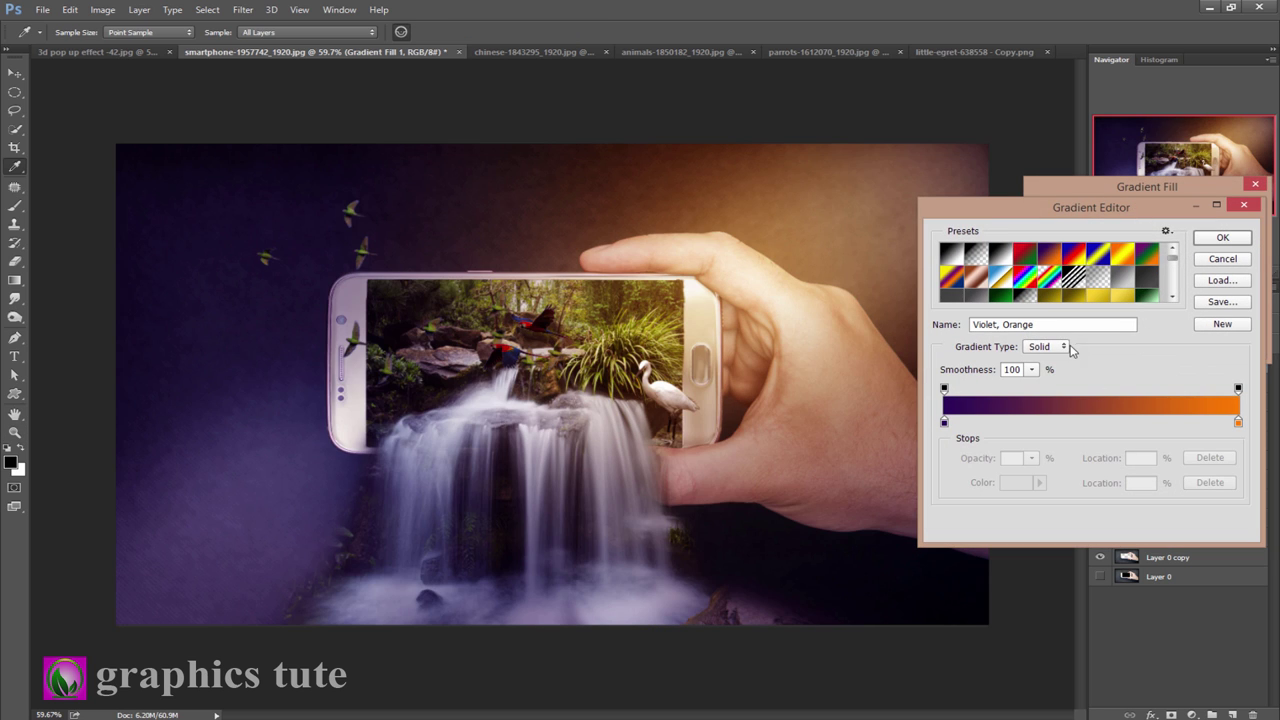
click(1222, 237)
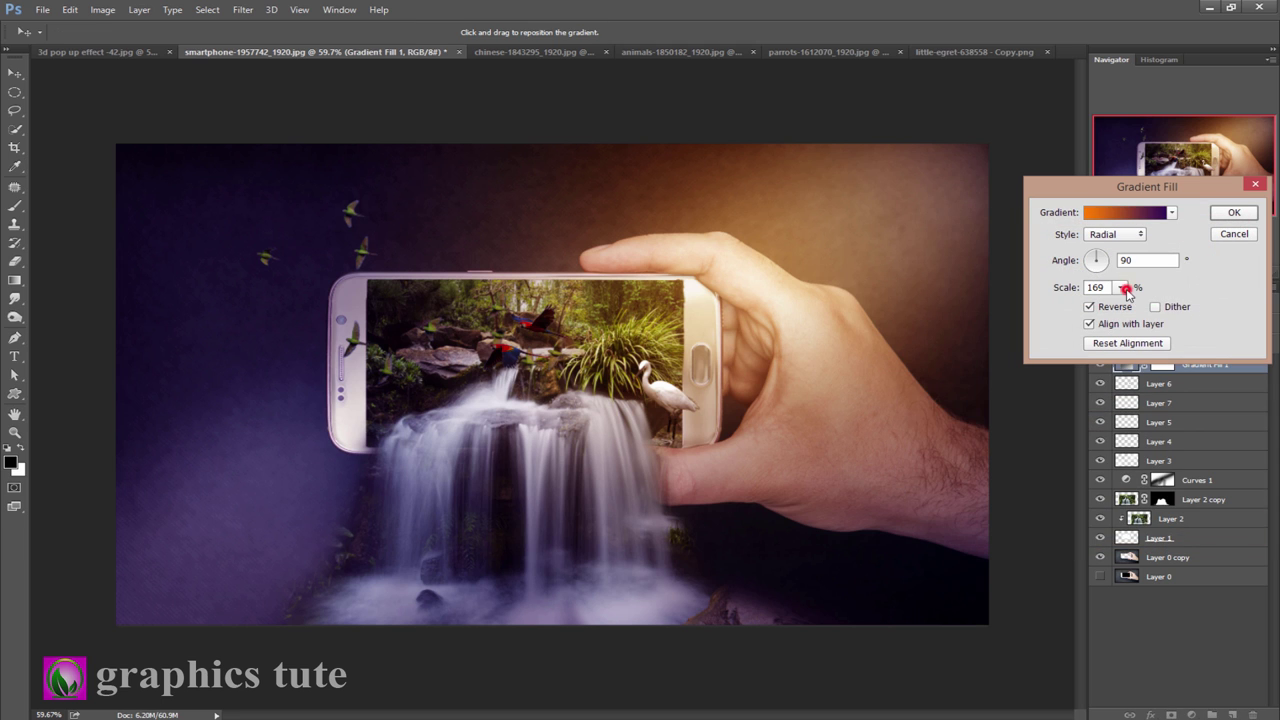
drag(1126, 290, 1126, 308)
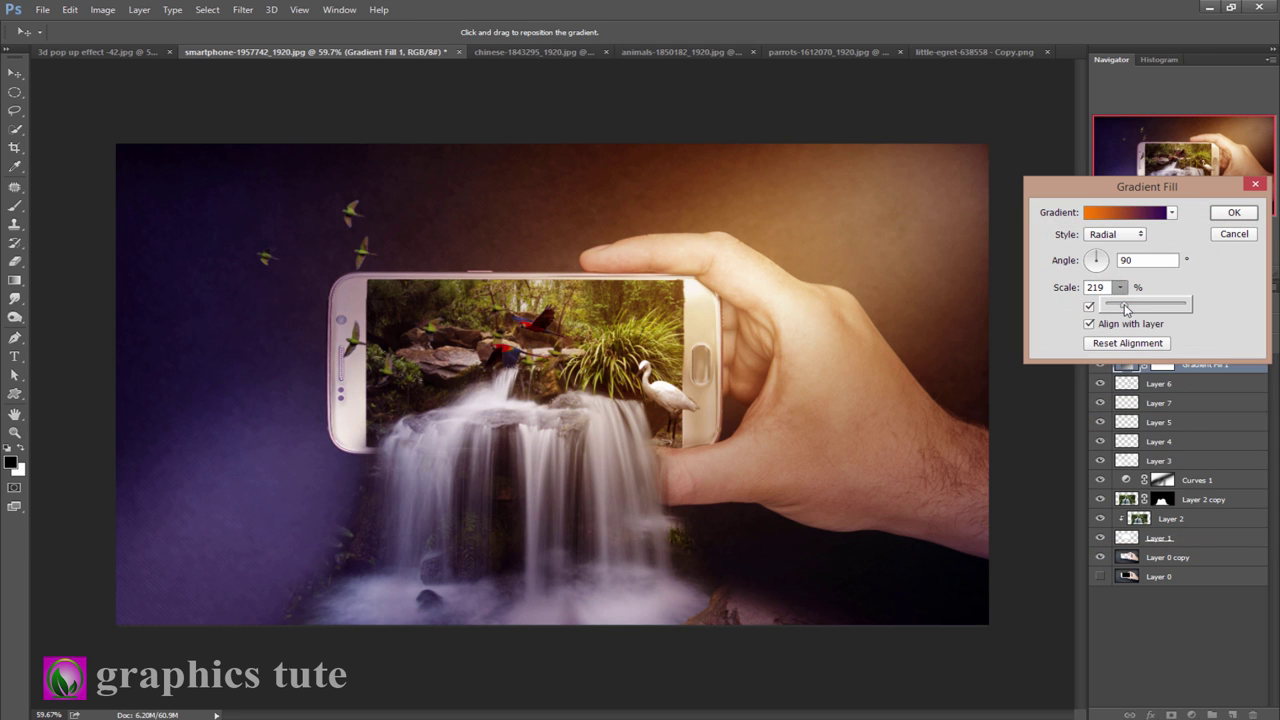
click(1240, 214)
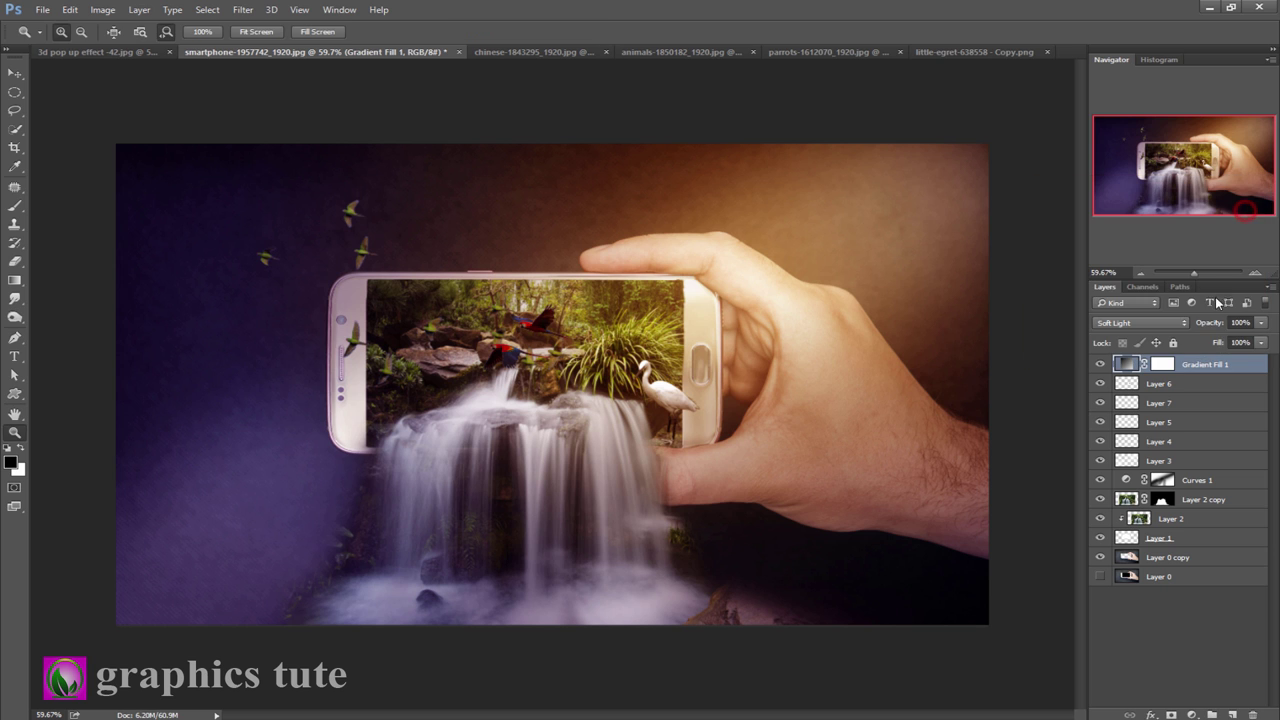
Lower Gradient Fill 1's opacity to 65%, comparing with it hidden and shown
drag(1212, 323, 1202, 326)
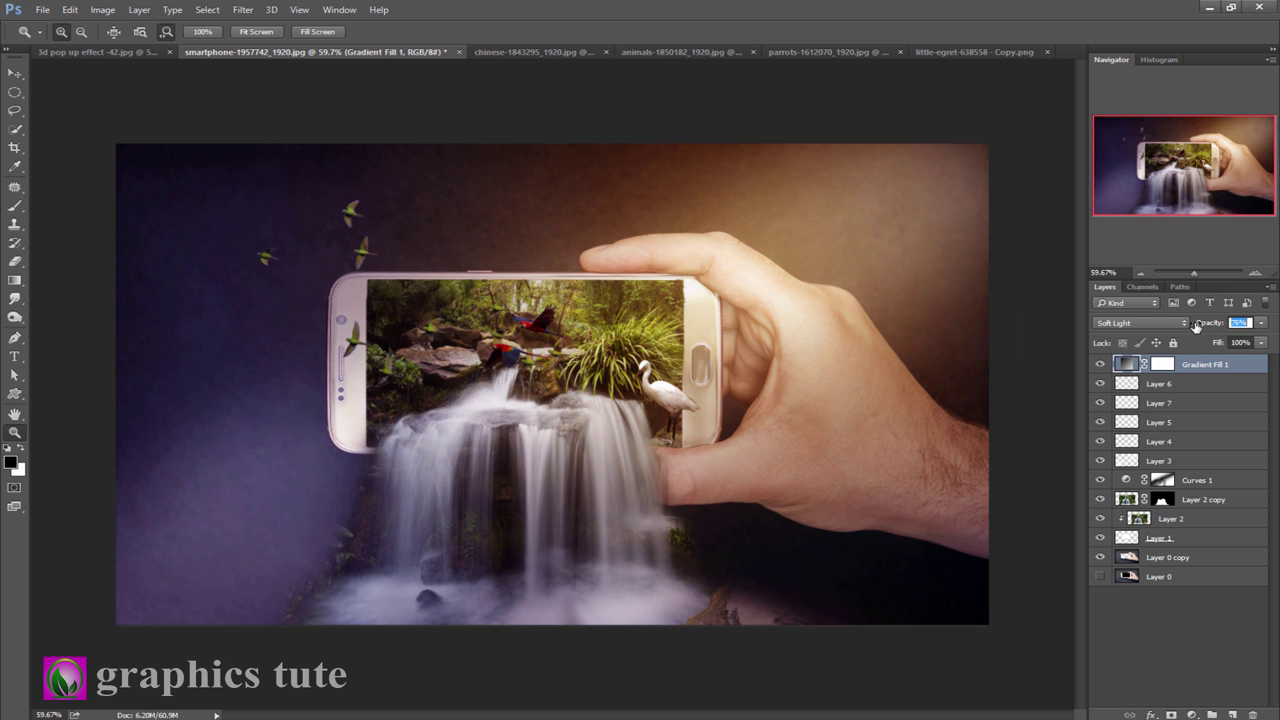
click(1101, 367)
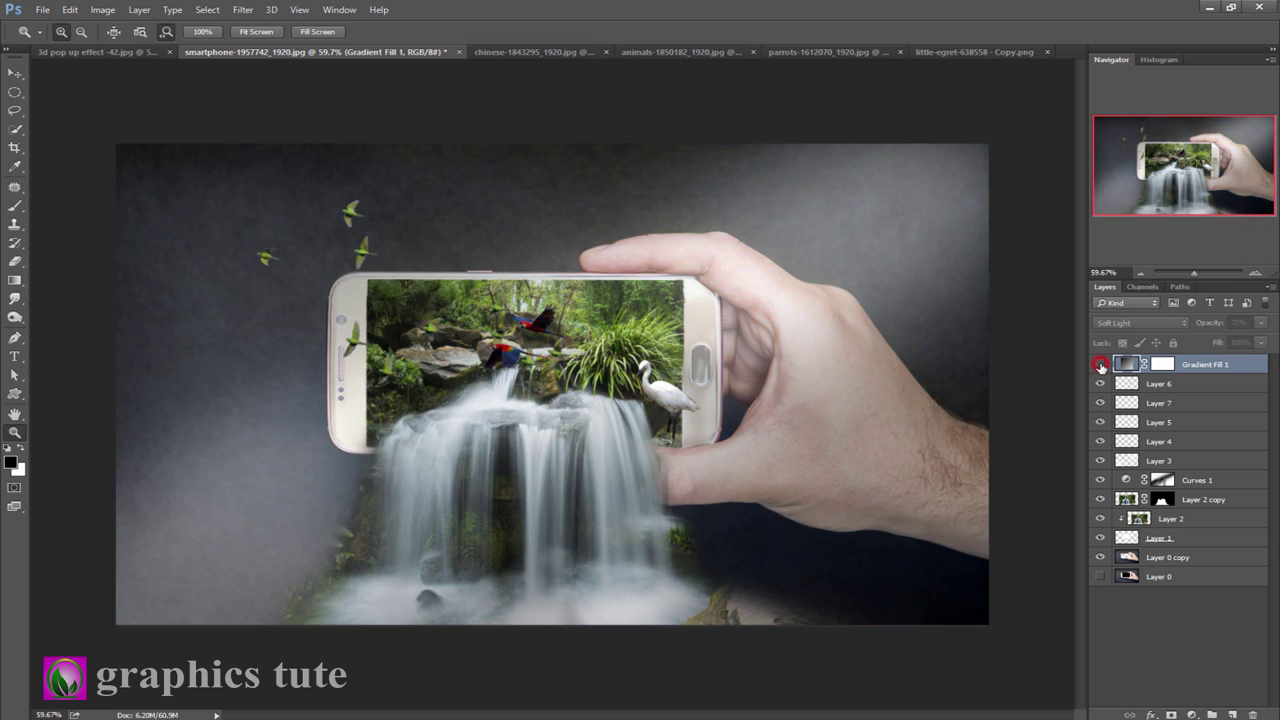
click(1101, 367)
drag(1210, 325, 1200, 328)
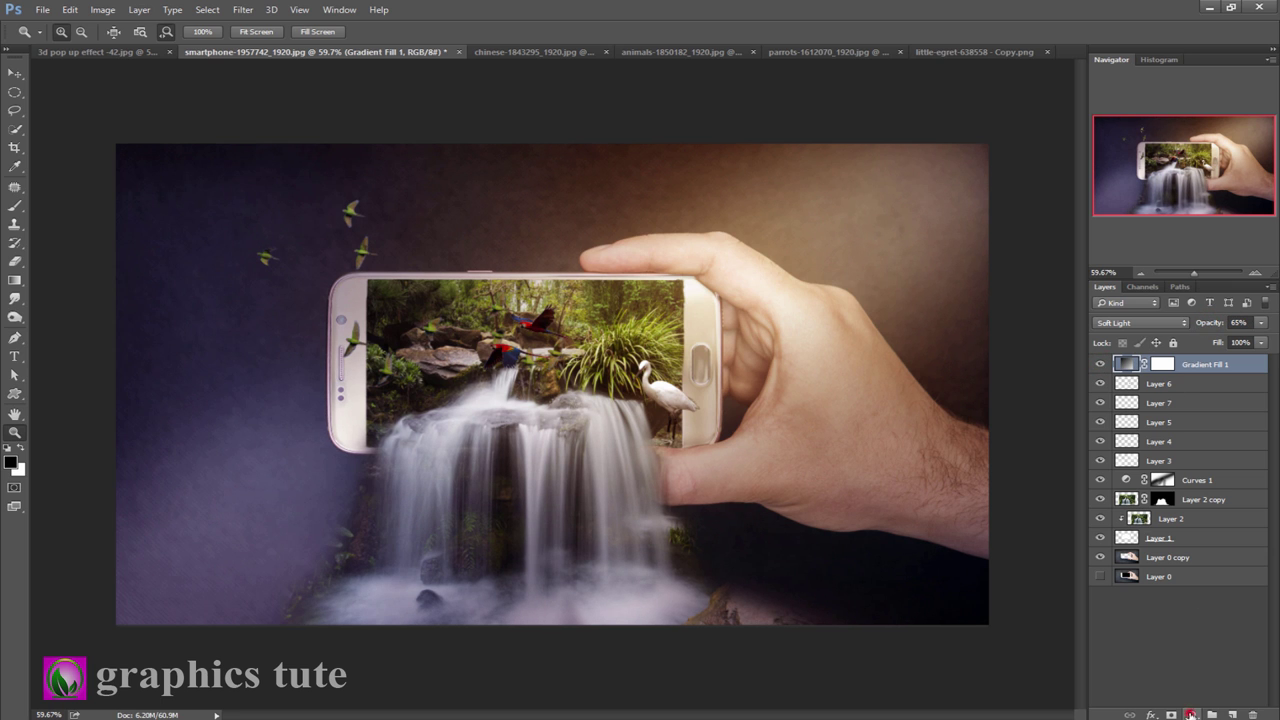
click(1191, 715)
Add a Color Balance layer with midtones at Cyan-Red +12 and Yellow-Blue -15
click(1146, 555)
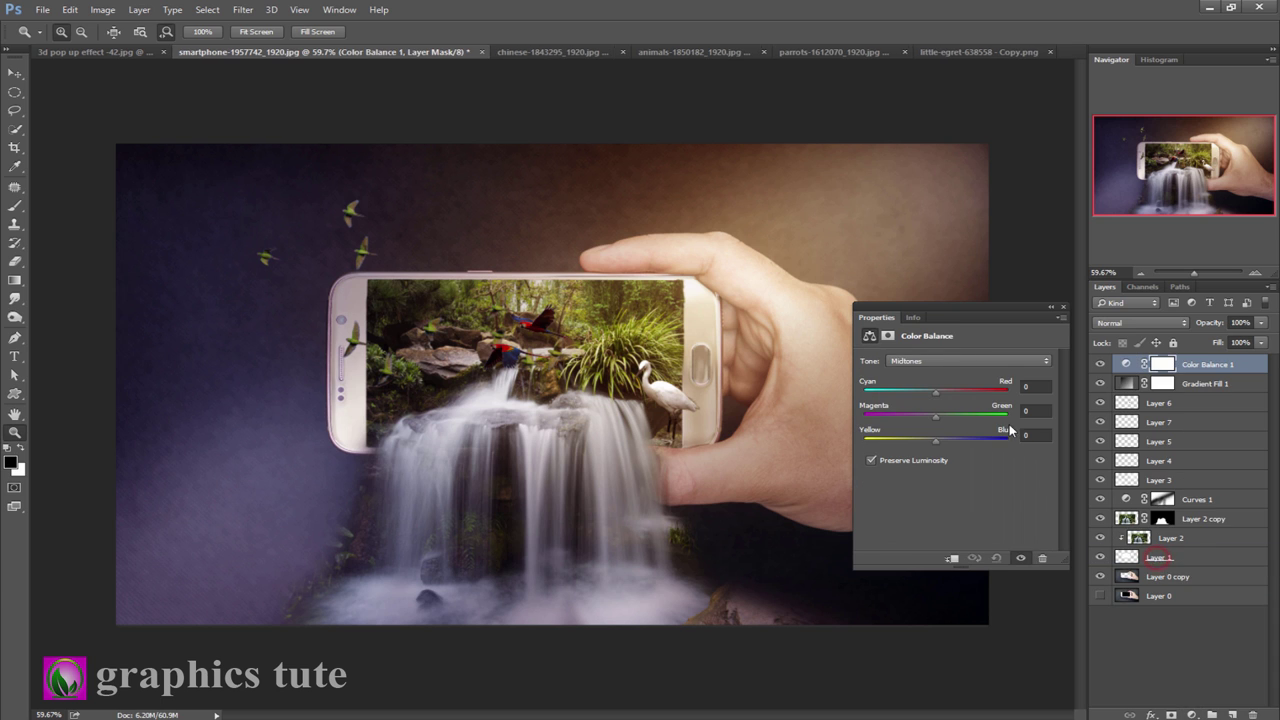
drag(937, 393, 944, 393)
mouse_move(937, 446)
mouse_down()
mouse_move(925, 446)
mouse_move(943, 422)
mouse_up()
click(1063, 309)
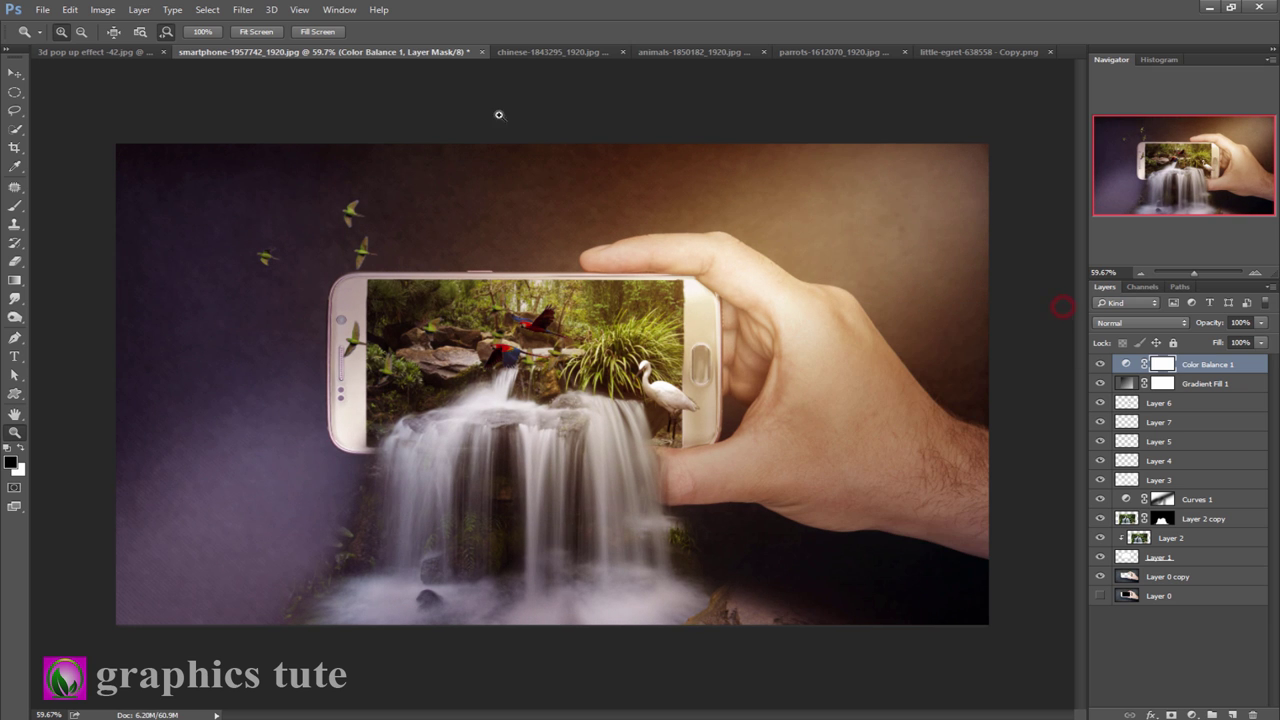
Compare the composition with the finished reference image and zoom out to view it whole
click(126, 53)
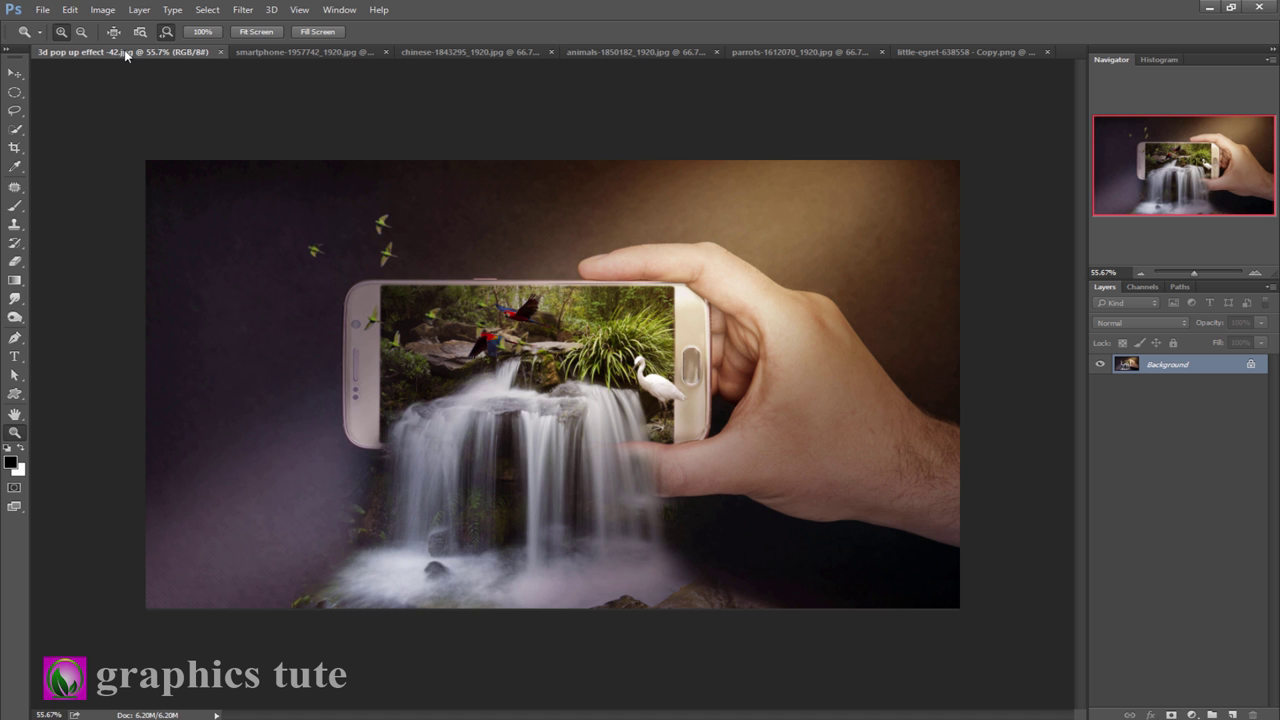
click(267, 58)
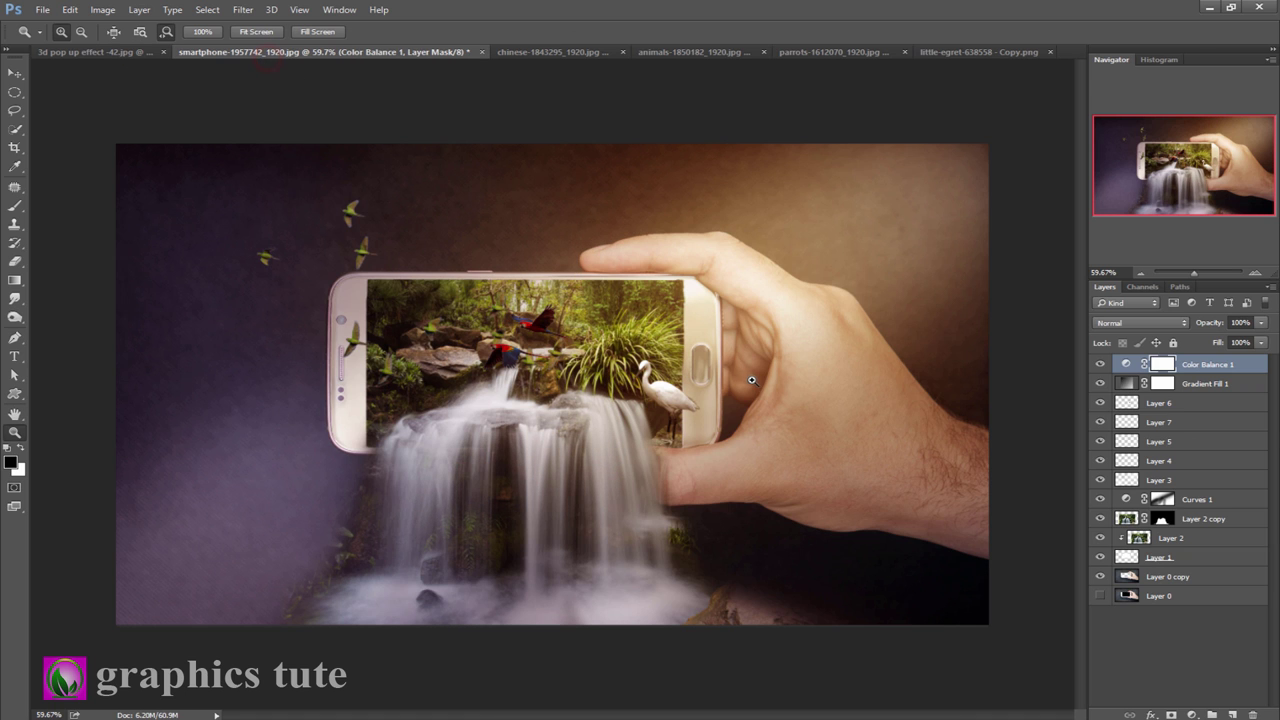
mouse_move(773, 422)
mouse_down()
mouse_move(700, 390)
mouse_move(731, 409)
mouse_up()
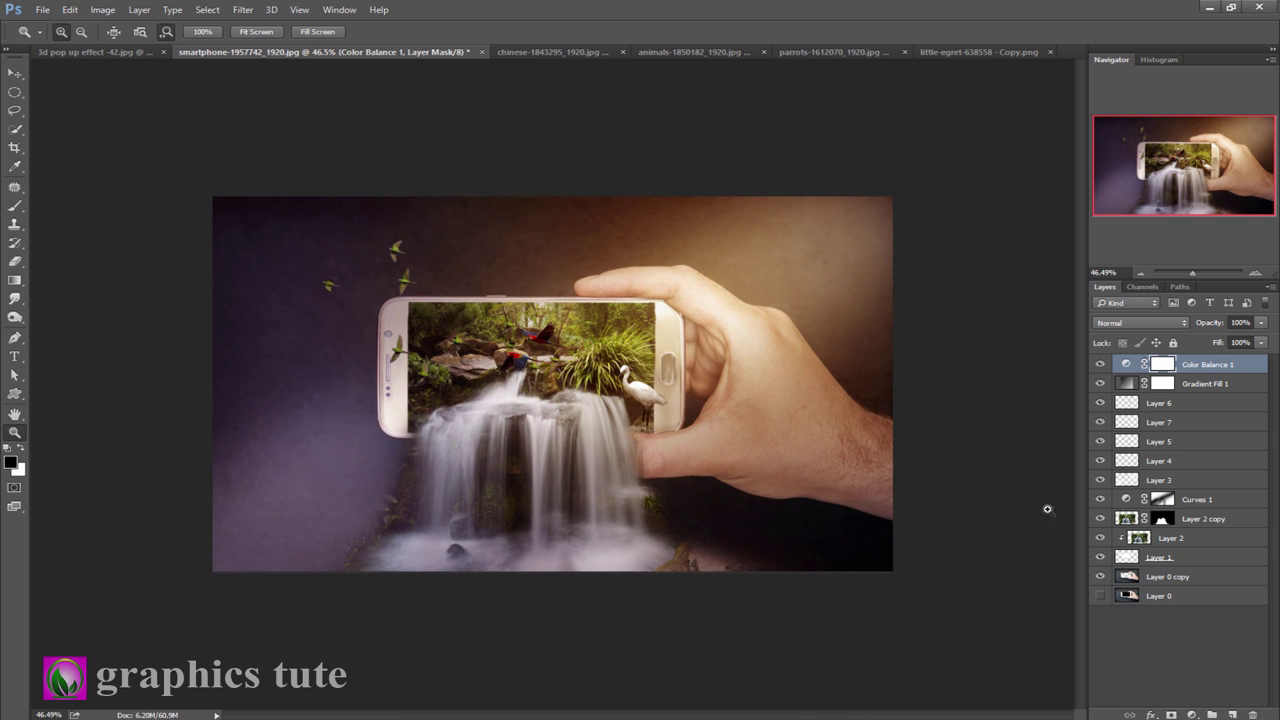